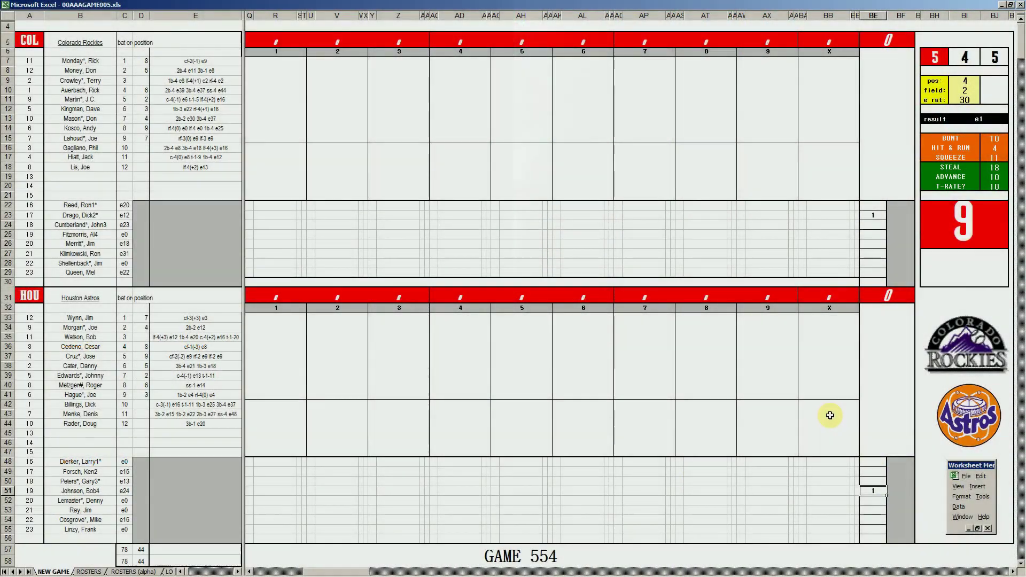
Open the 81colhou.xls Game 553 workbook from the File menu
left_click(829, 415)
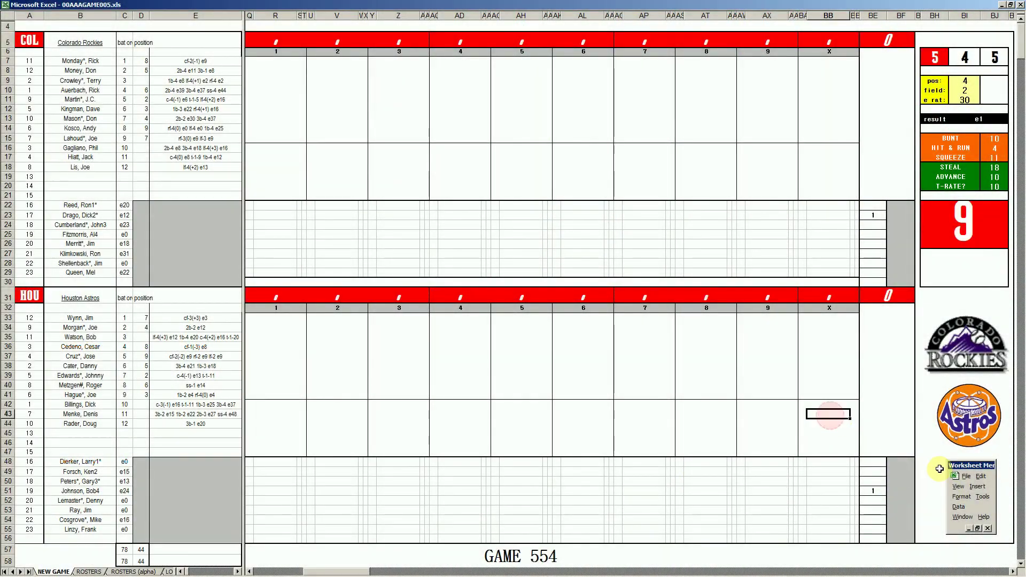
left_click(966, 477)
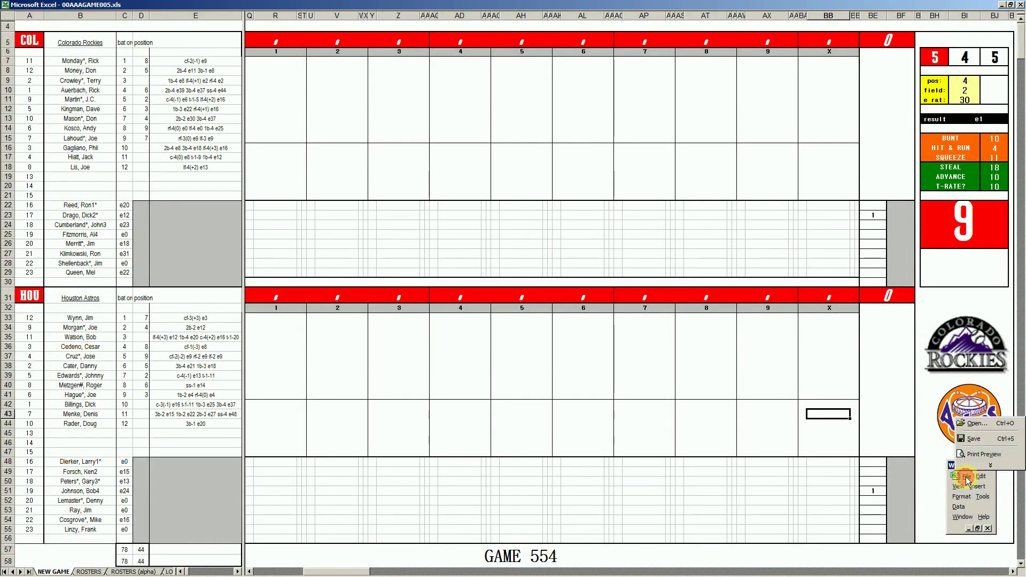
left_click(971, 423)
left_click(157, 103)
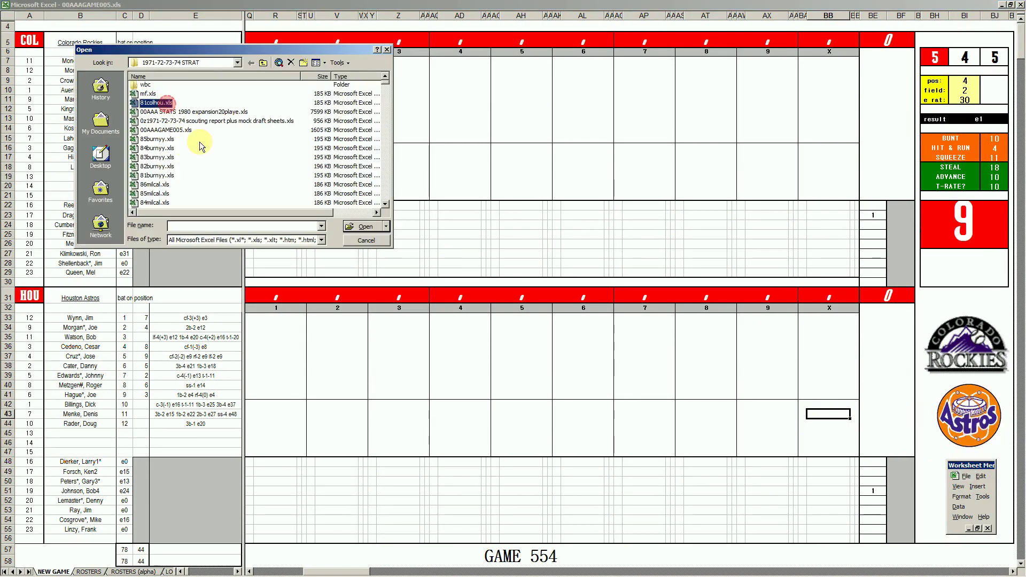
left_click(360, 226)
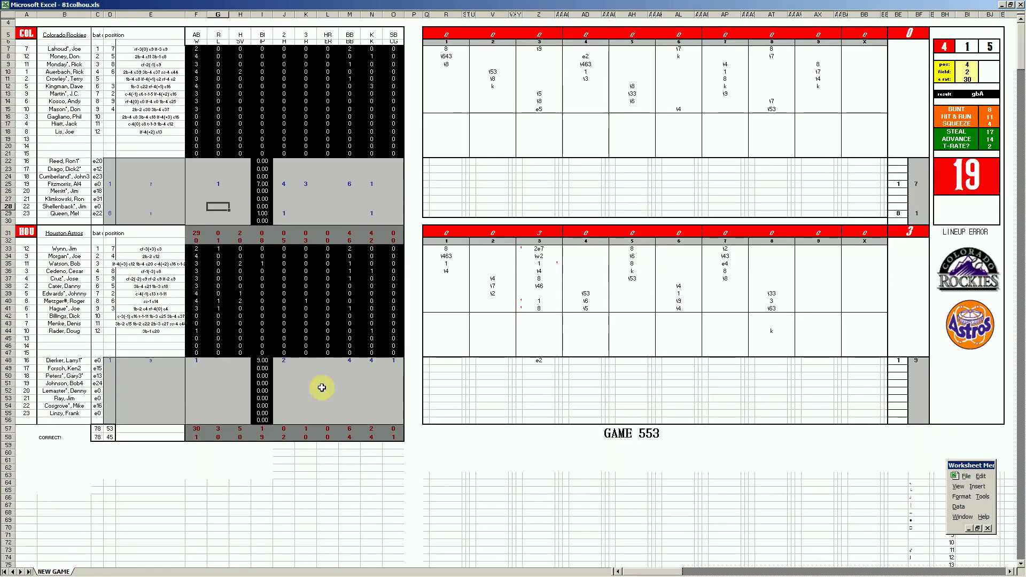
Switch over to the STATS 1980 expansion workbook via the taskbar
left_click(218, 571)
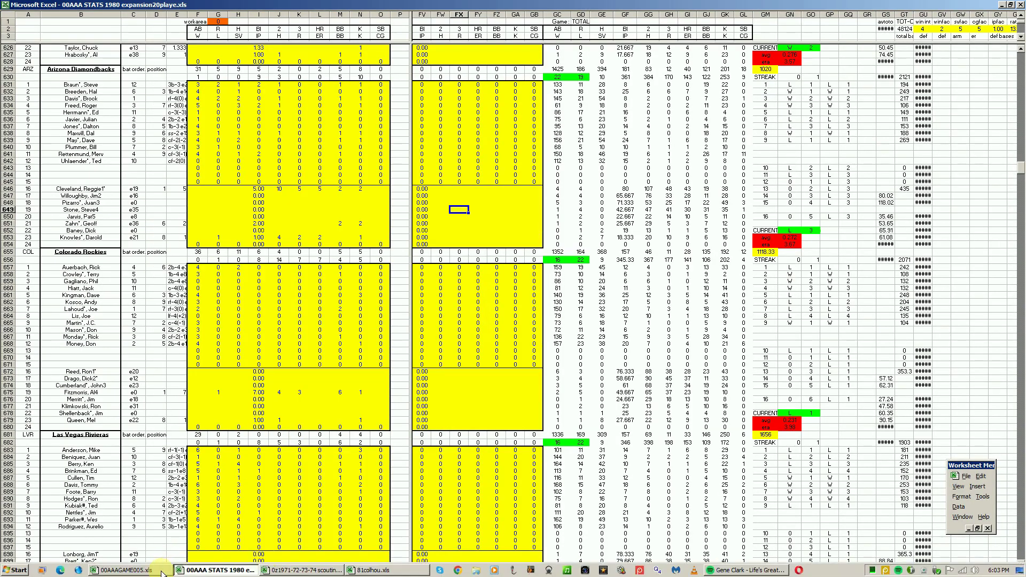
left_click(120, 571)
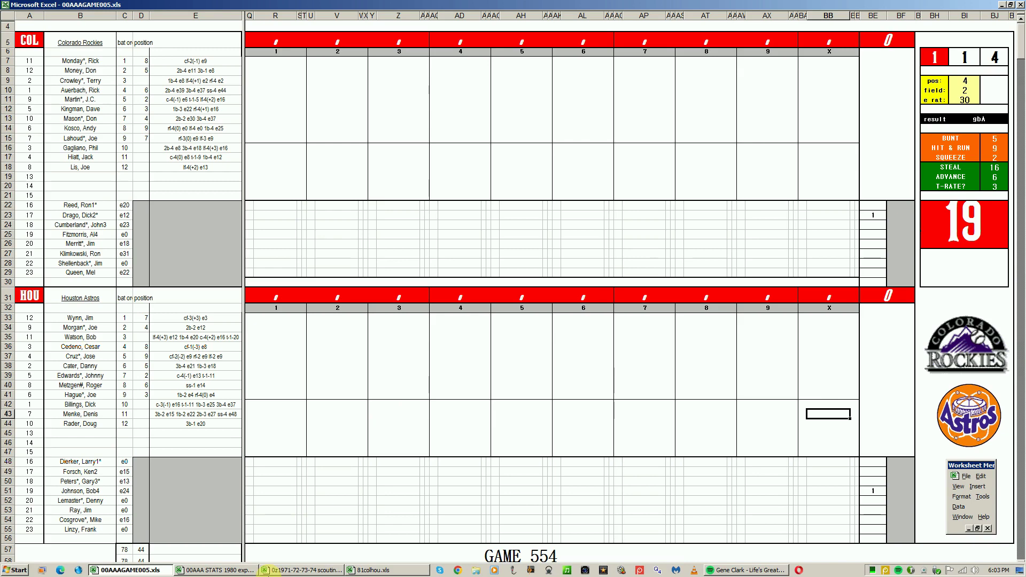
left_click(220, 570)
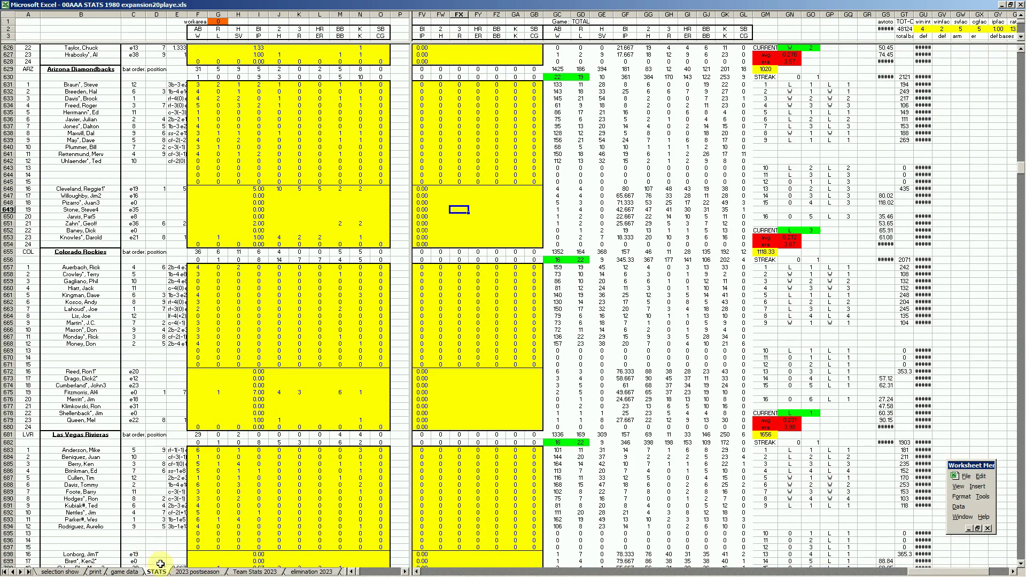
Inspect the COL at HOU row on the 2023 postseason sheet: B74, D74, E74 and F74 (COL 5-1)
left_click(178, 571)
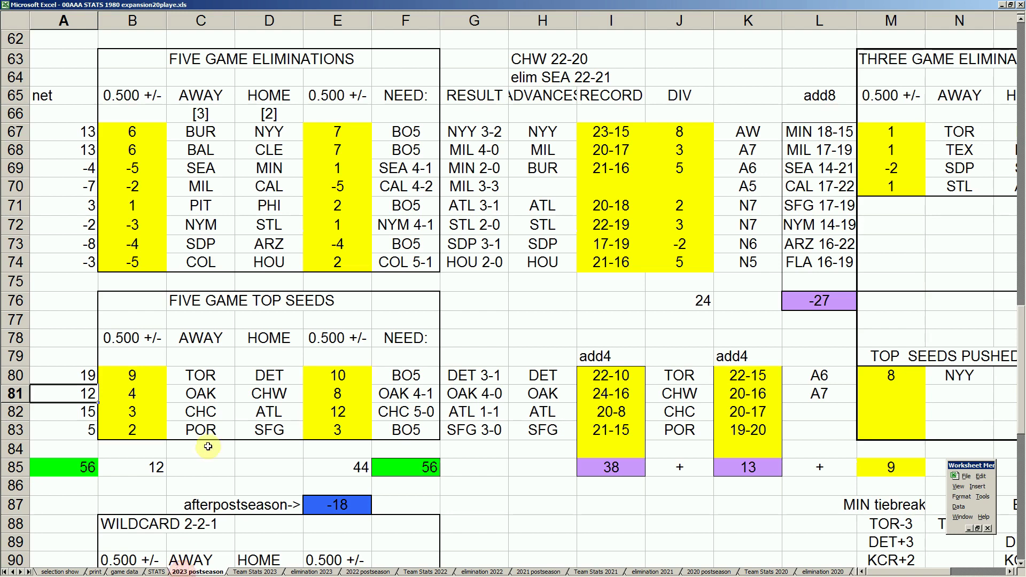
left_click(150, 262)
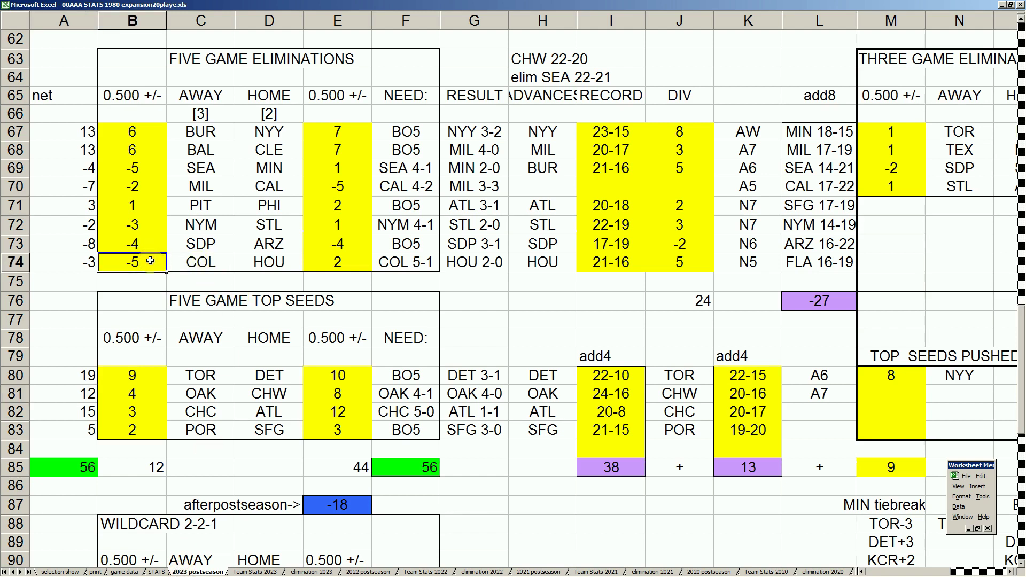
left_click(294, 265)
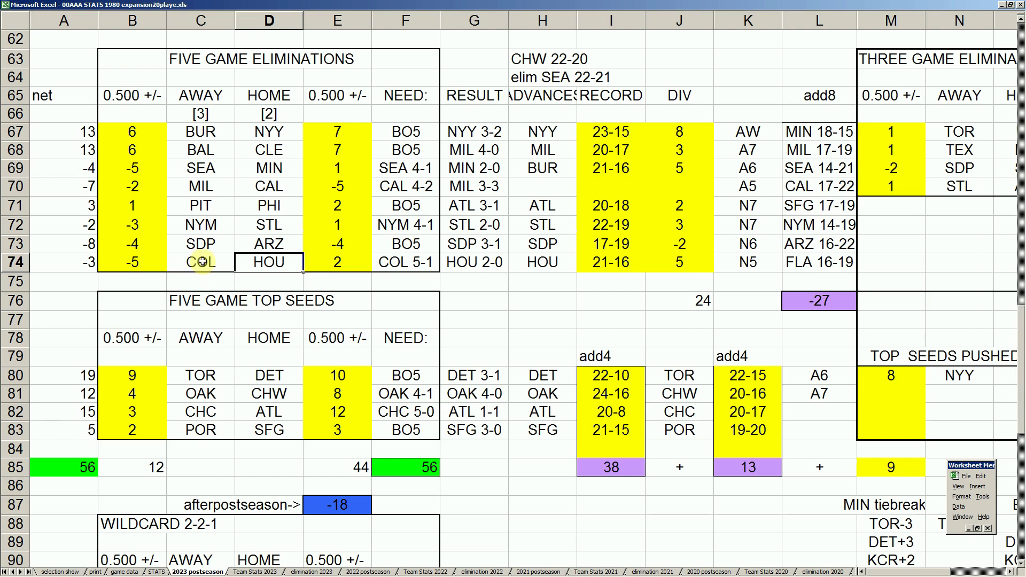
left_click(353, 263)
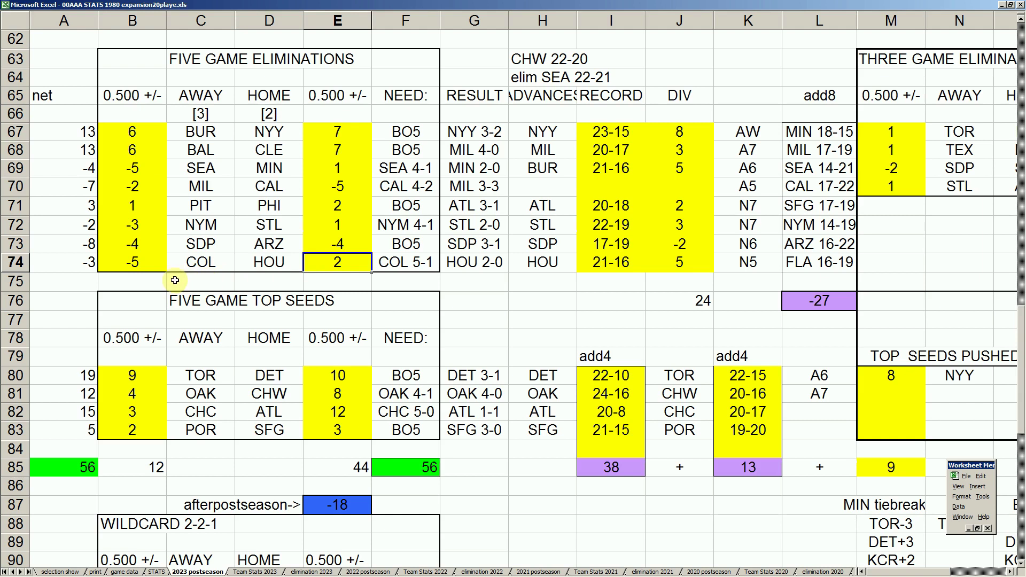
left_click(154, 265)
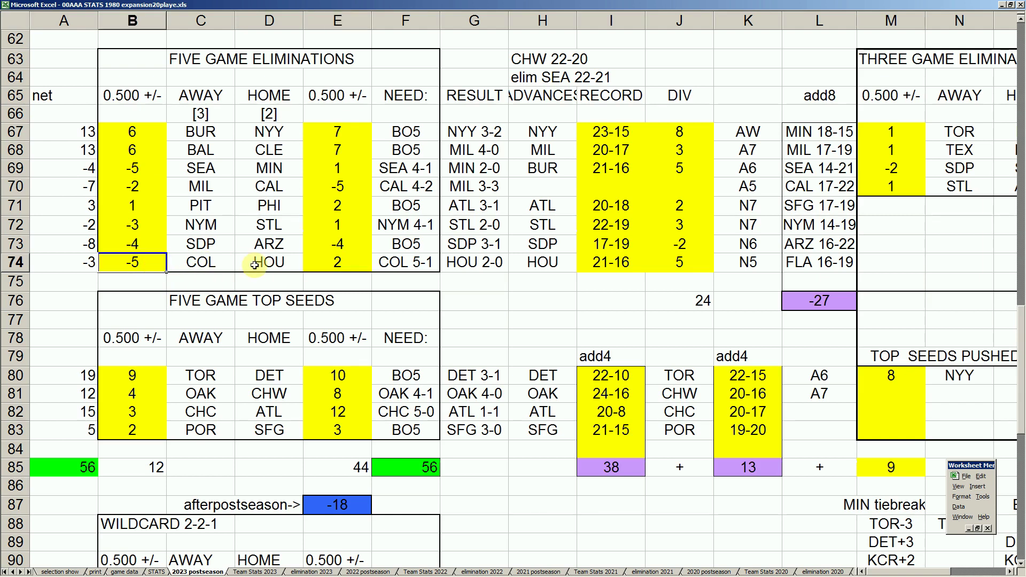
left_click(200, 58)
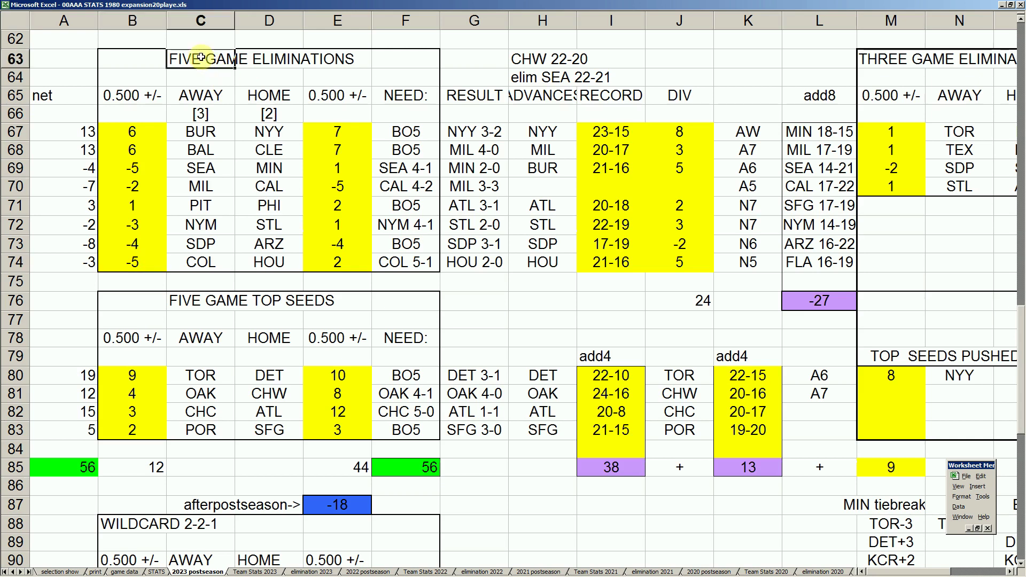
left_click(401, 266)
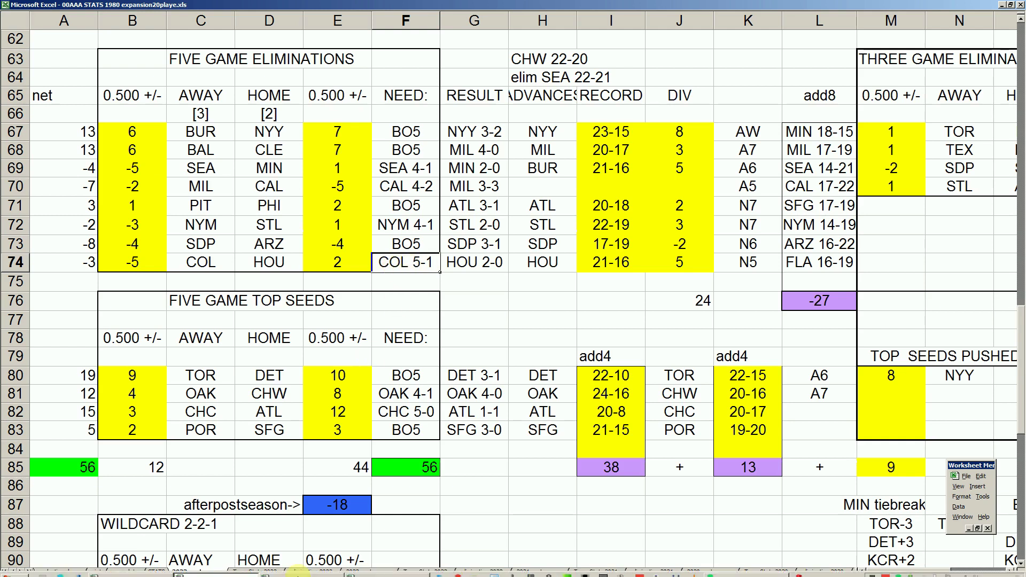
left_click(372, 570)
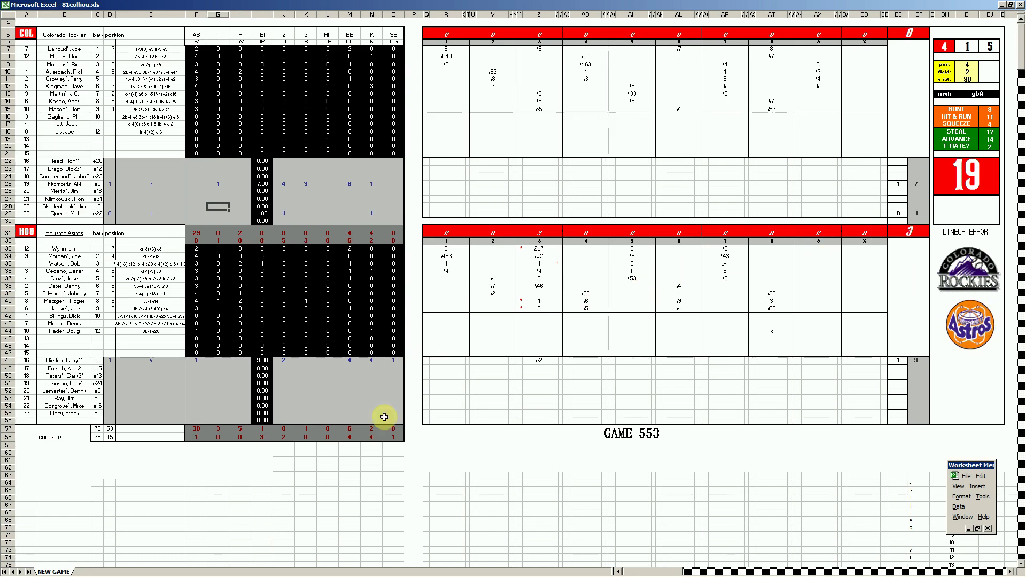
Close 81colhou.xls without saving and switch back to 00AAAGAME005.xls
right_click(353, 570)
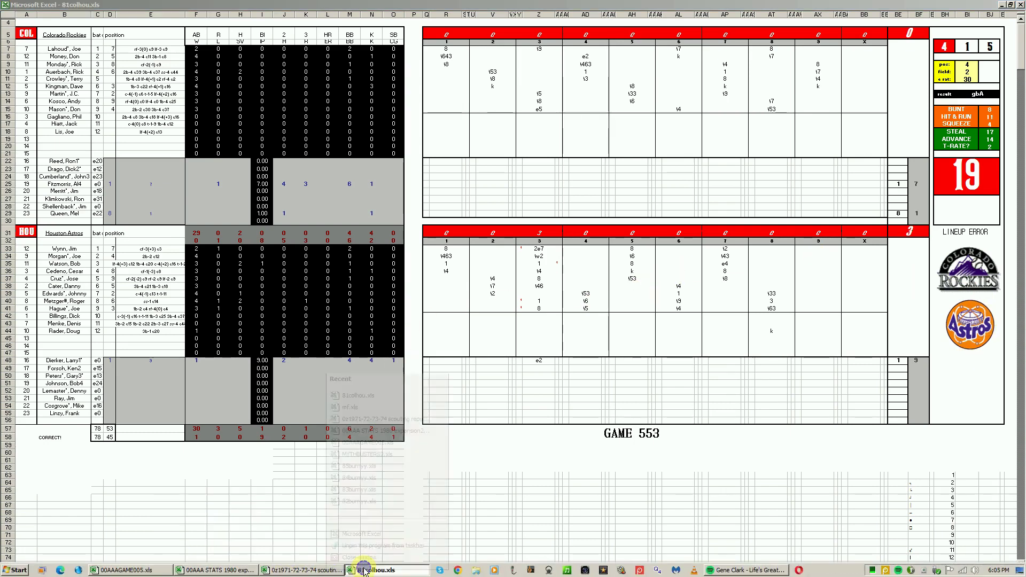
left_click(356, 549)
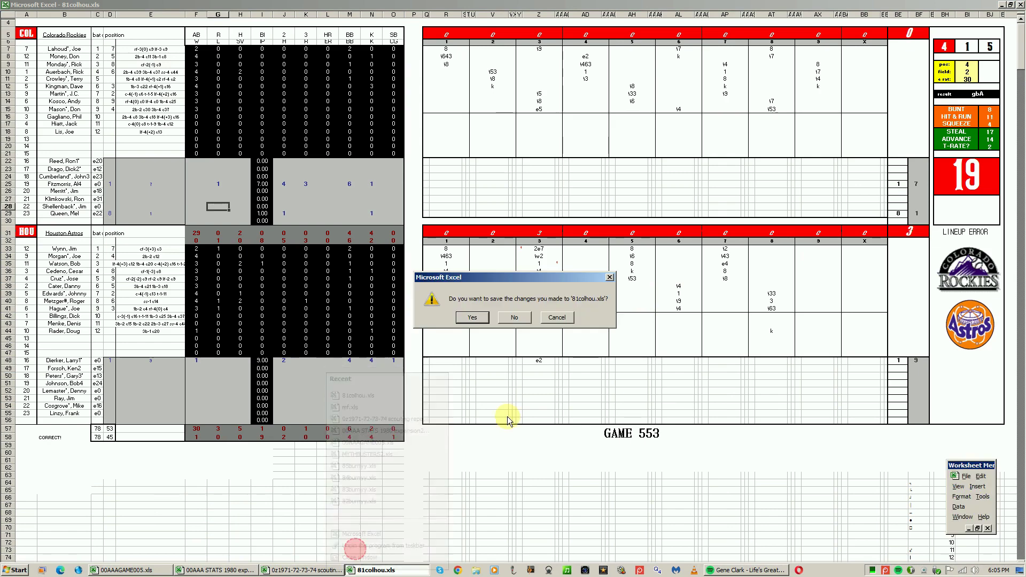
left_click(516, 318)
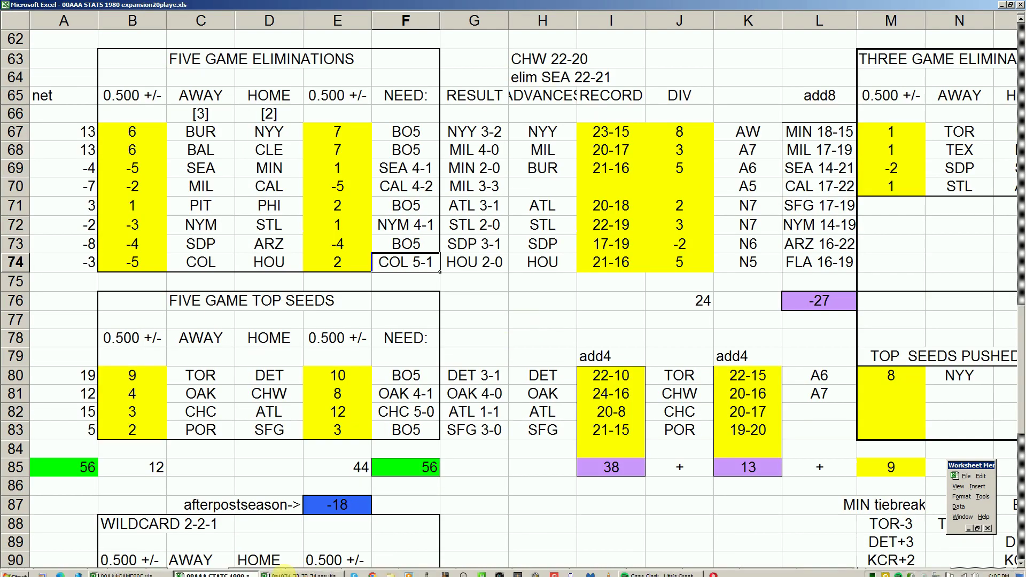
left_click(129, 570)
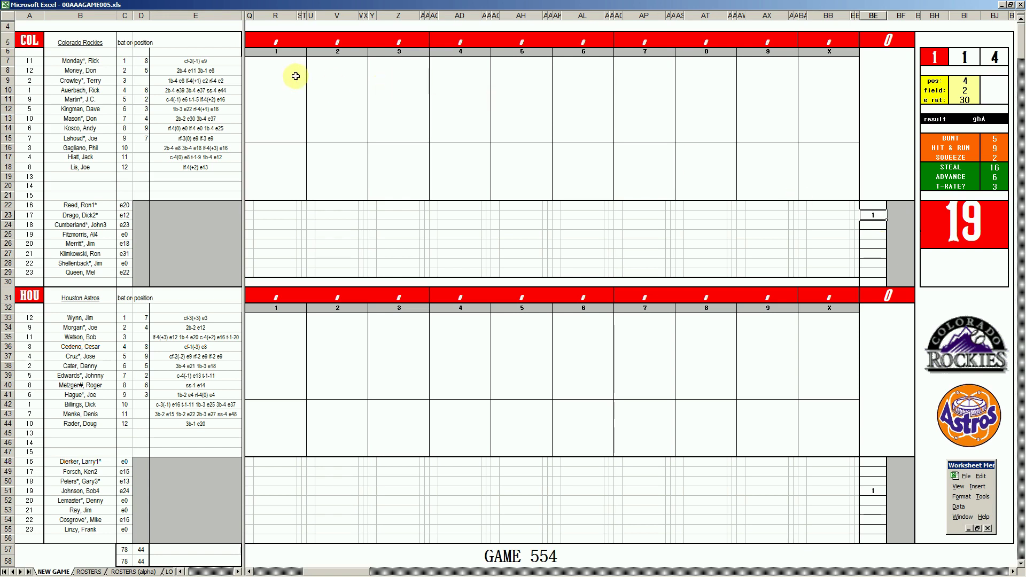
Enter Rockies first-inning results in R7–R9 and the first Astros result, 1, in R33
left_click(275, 64)
key("F9")
key("F9")
key("F9")
key("F9")
key("F9")
key("F9")
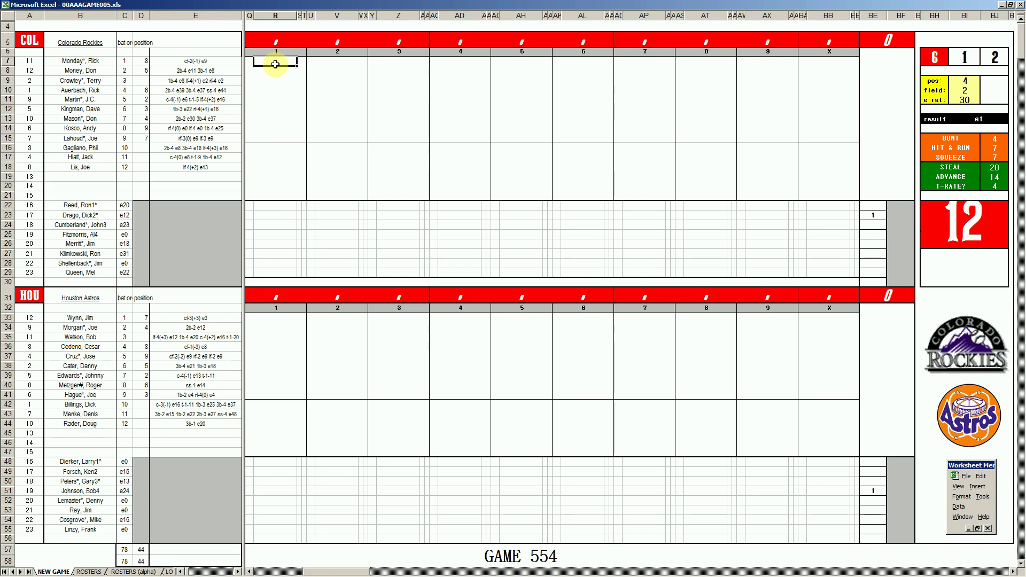
type("#1-3")
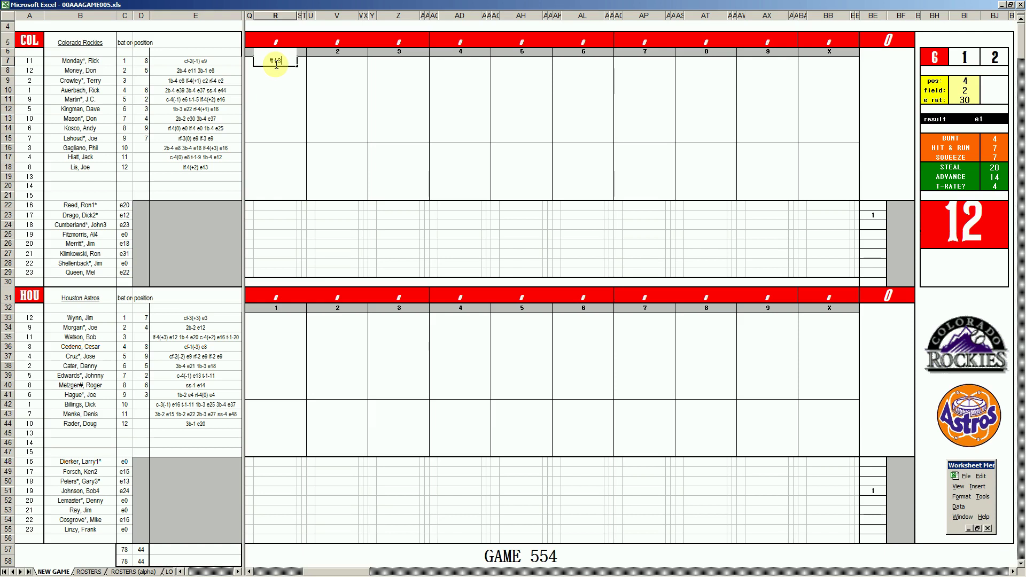
key("Return")
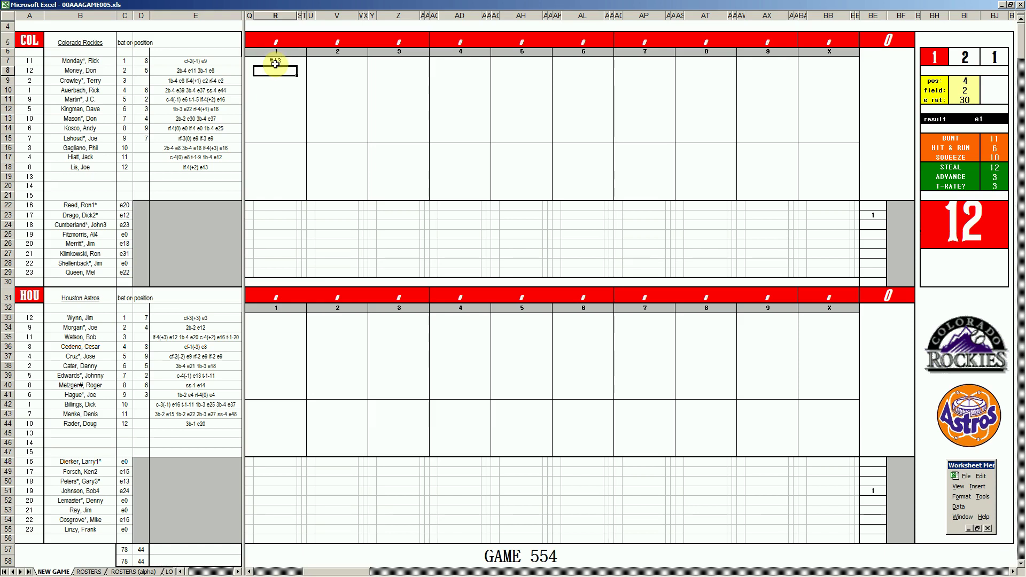
key("Return")
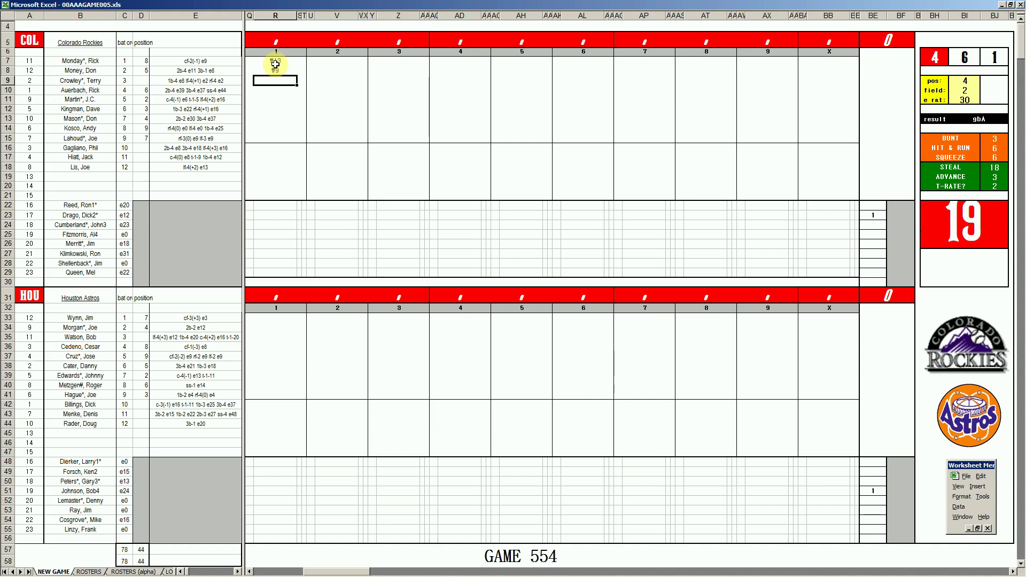
type("4")
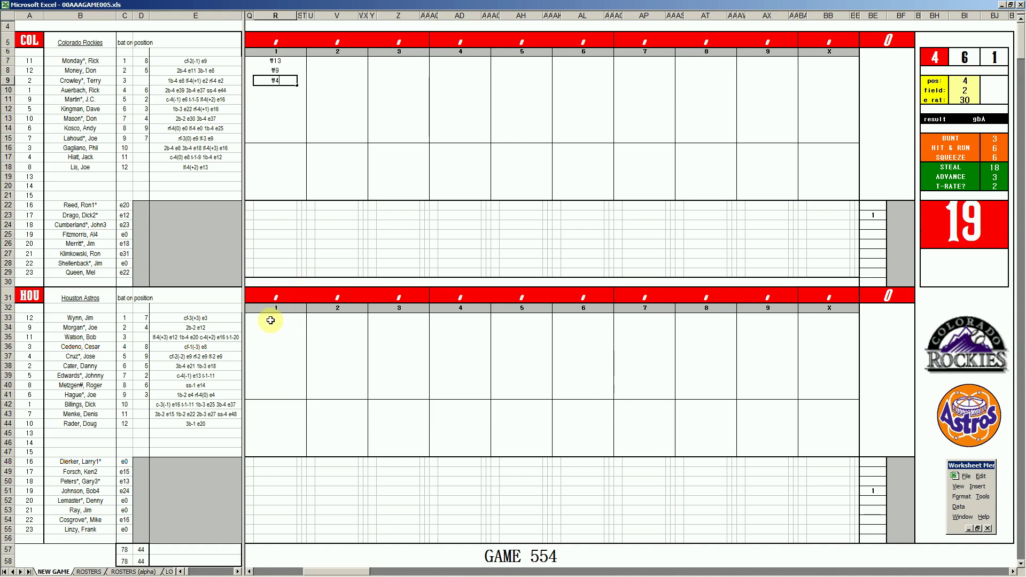
left_click(270, 321)
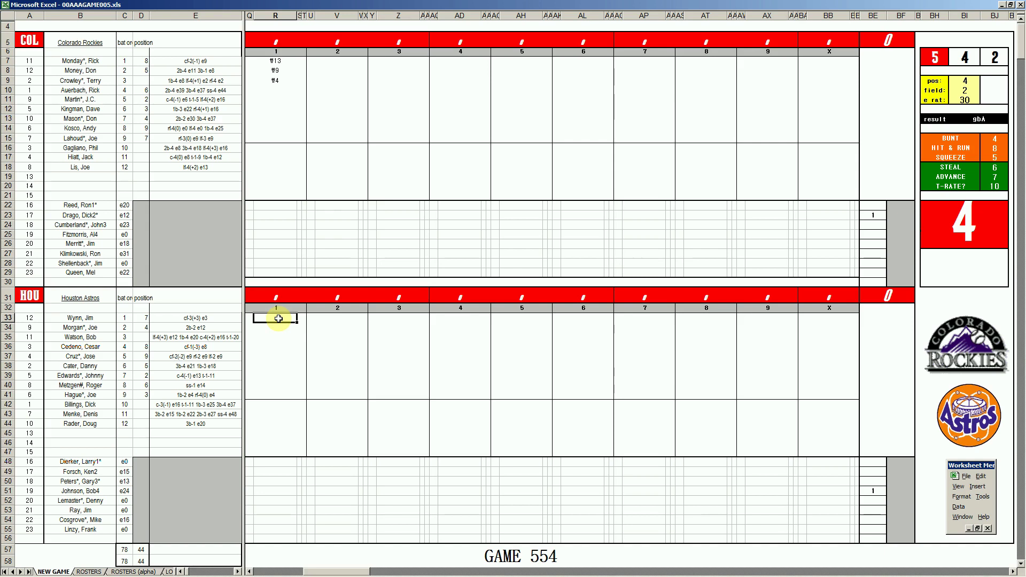
type("1")
key("Return")
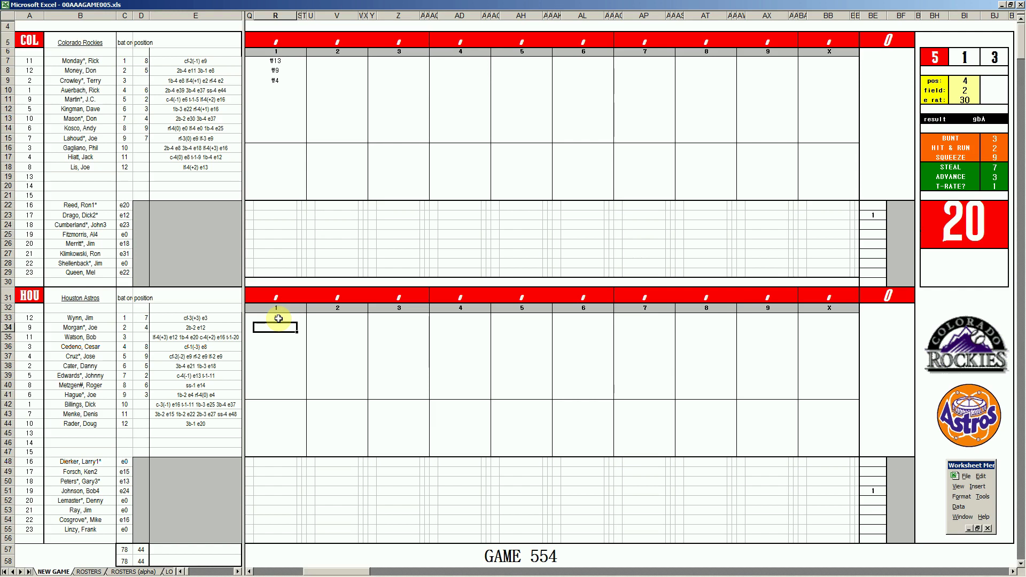
type("2")
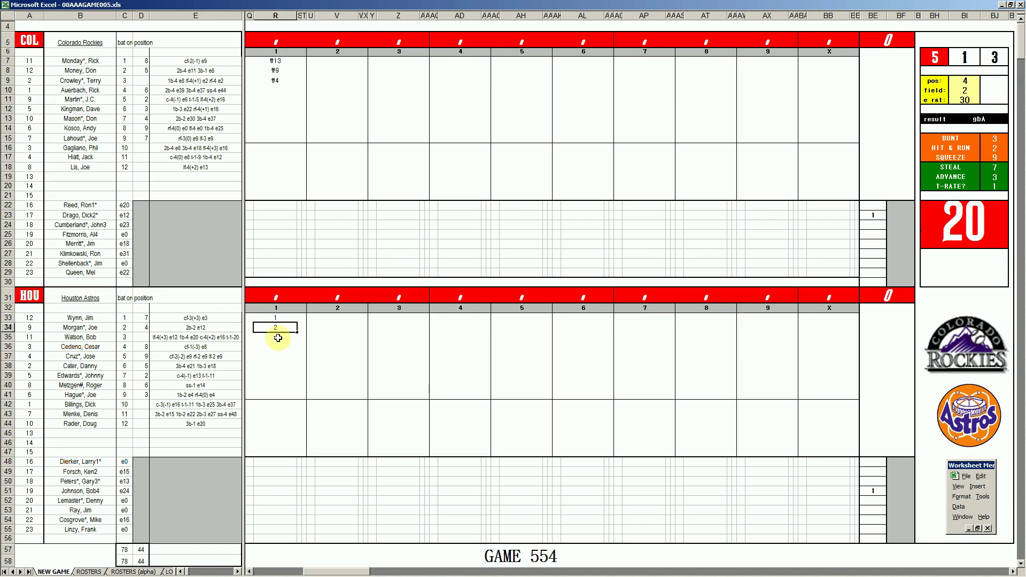
Log the second and third Astros batters' first-inning results
key("Return")
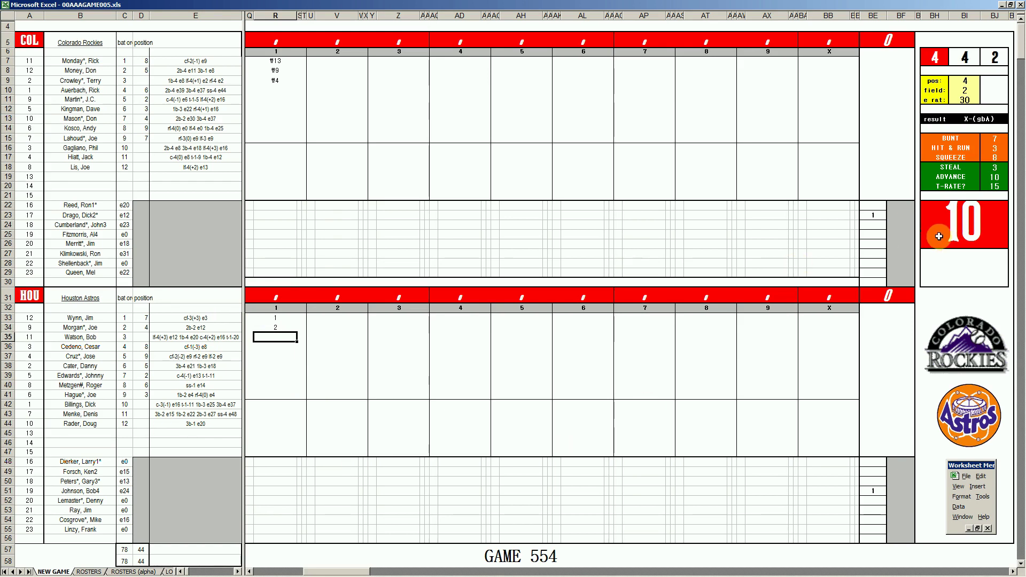
type("1")
key("Return")
key("Left")
key("Up")
key("Up")
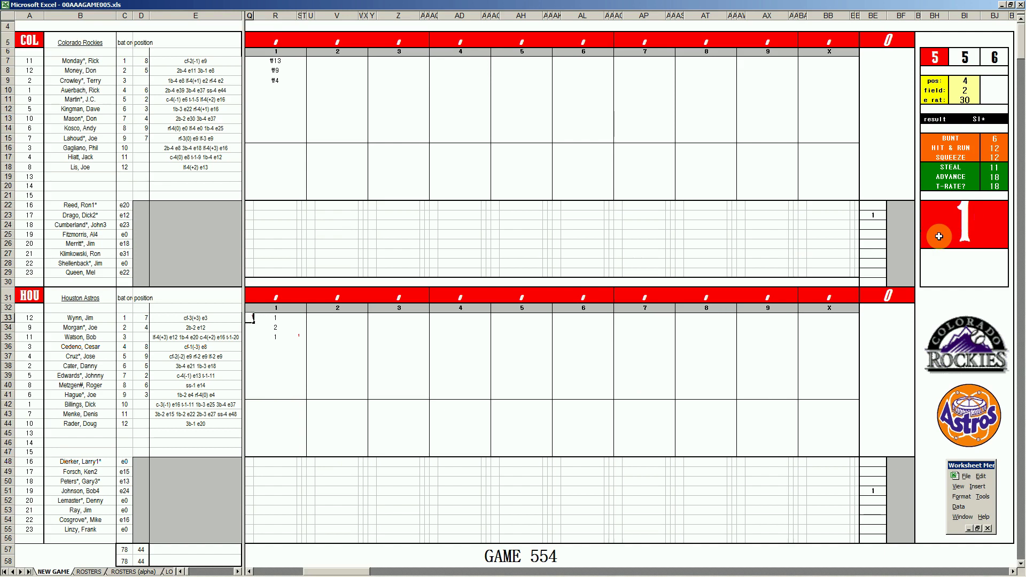
key("Left")
key("Left")
key("Left")
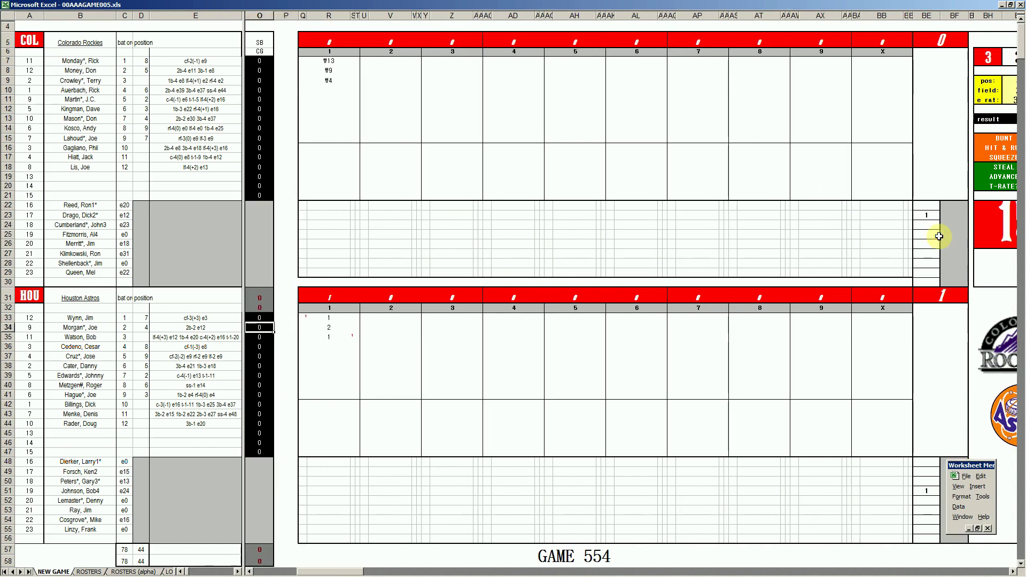
key("Right")
key("Down")
key("Right")
key("Right")
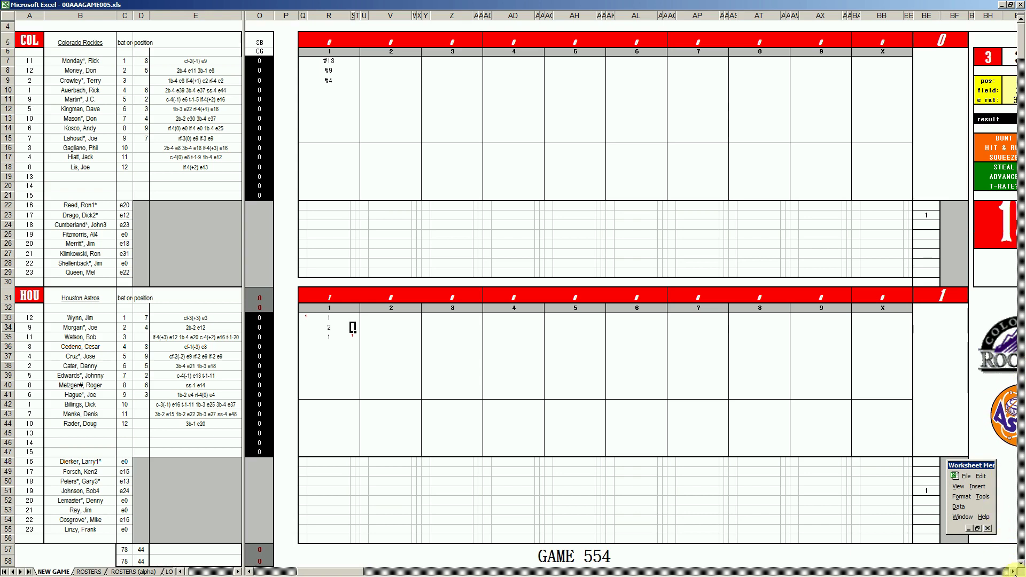
left_click(1013, 572)
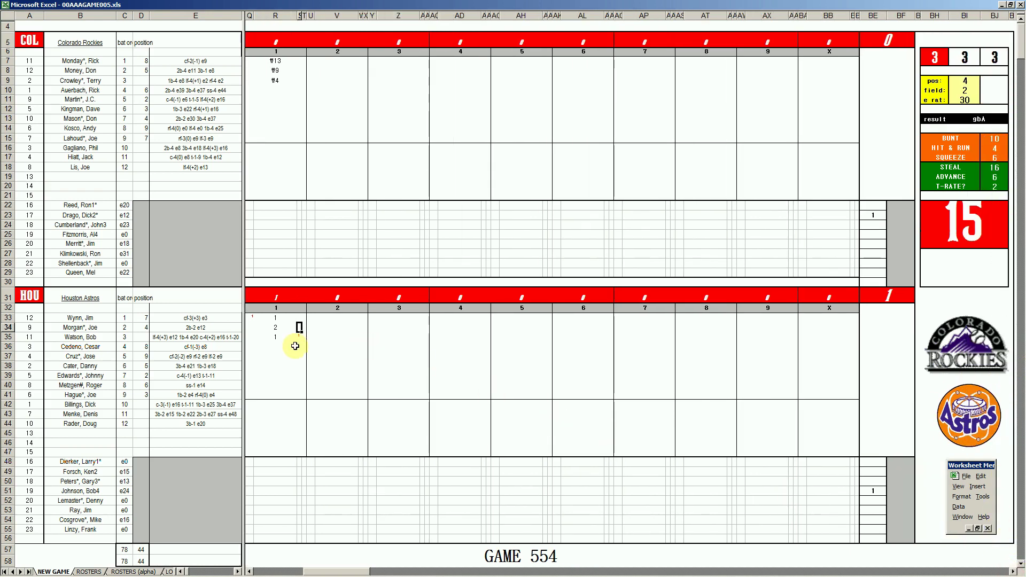
Record first-inning results for Cedeno, Cruz (8), Cater and Edwards (2) in column R
left_click(275, 346)
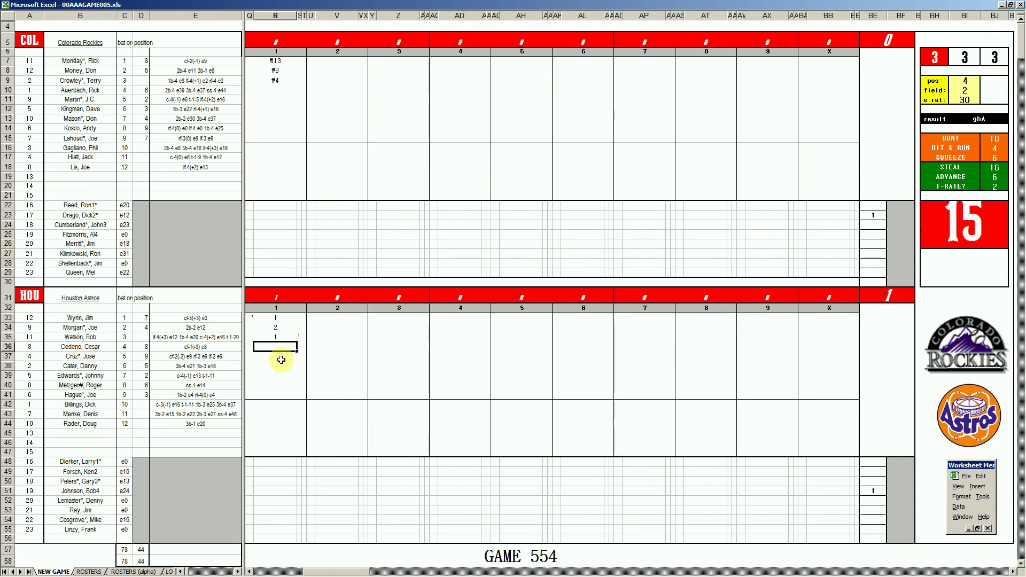
type("fw4")
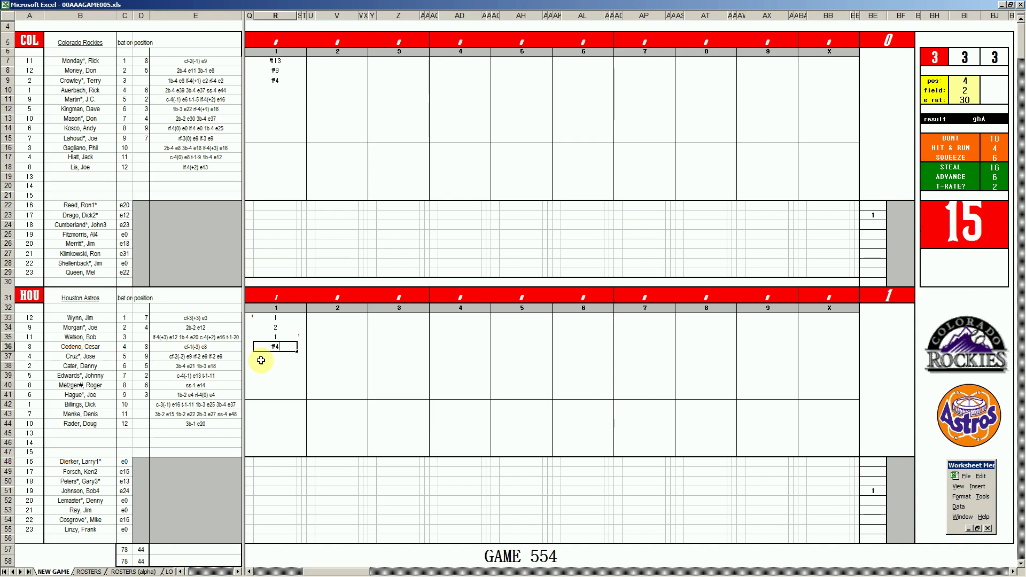
key("Return")
type("8")
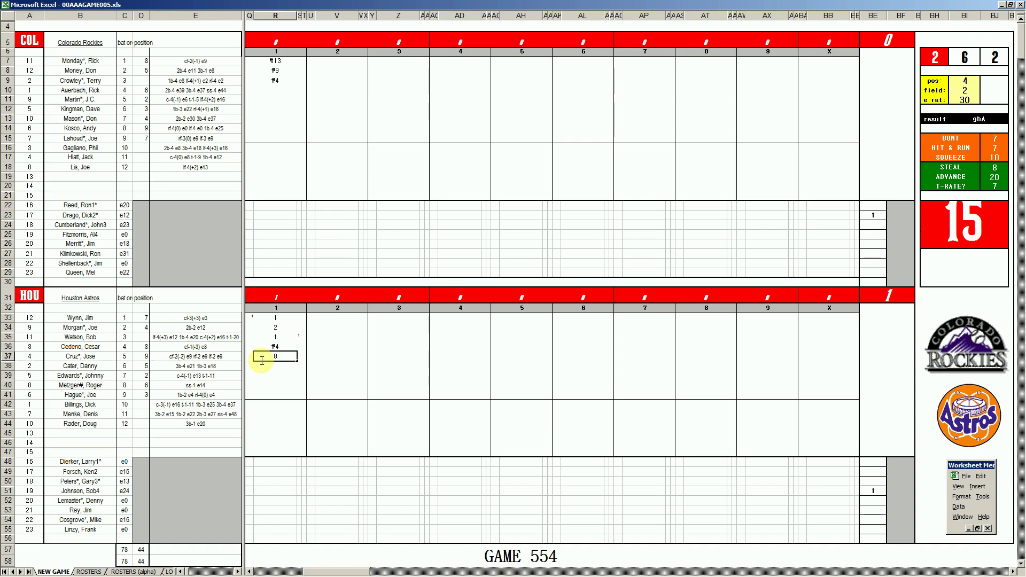
key("Return")
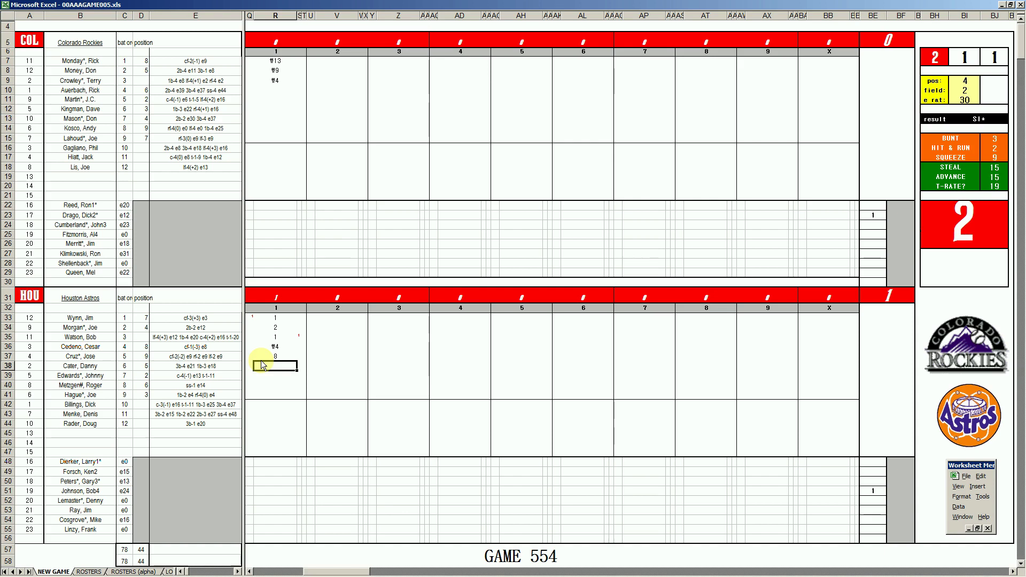
type("#4")
key("Return")
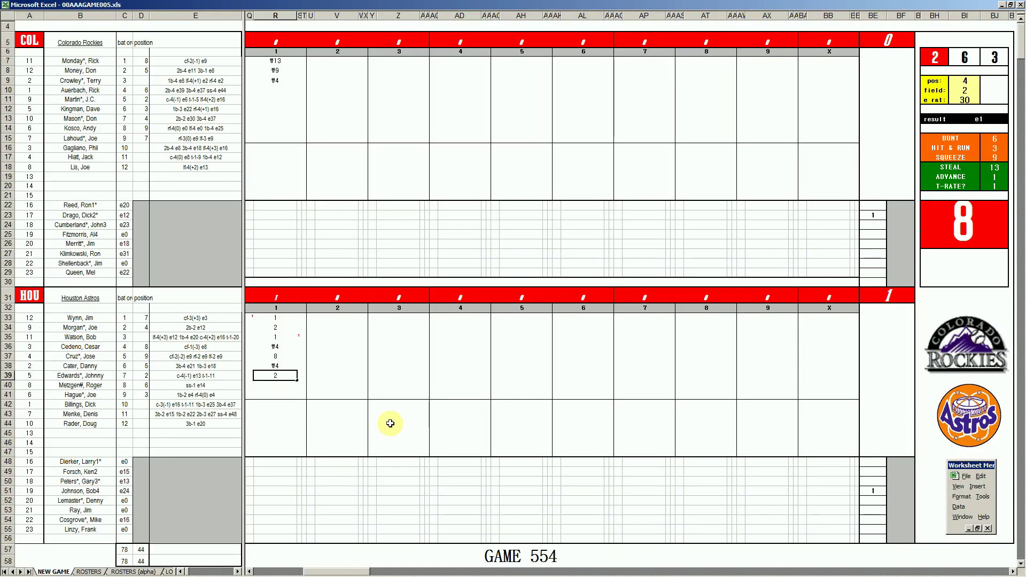
key("Return")
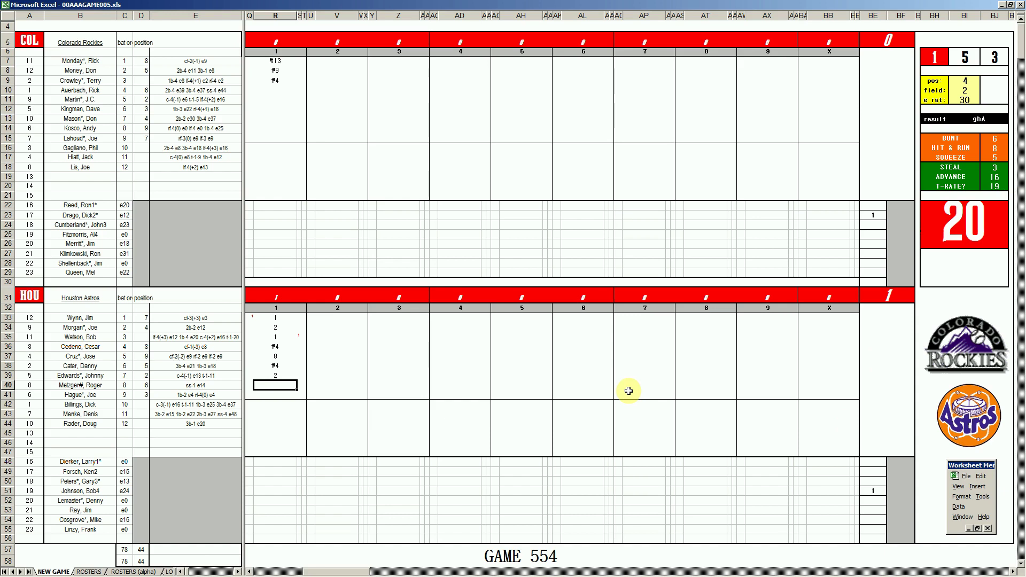
Add marker 1 beside Edwards's entry and record Metzger's result of 1
key("Up")
key("Right")
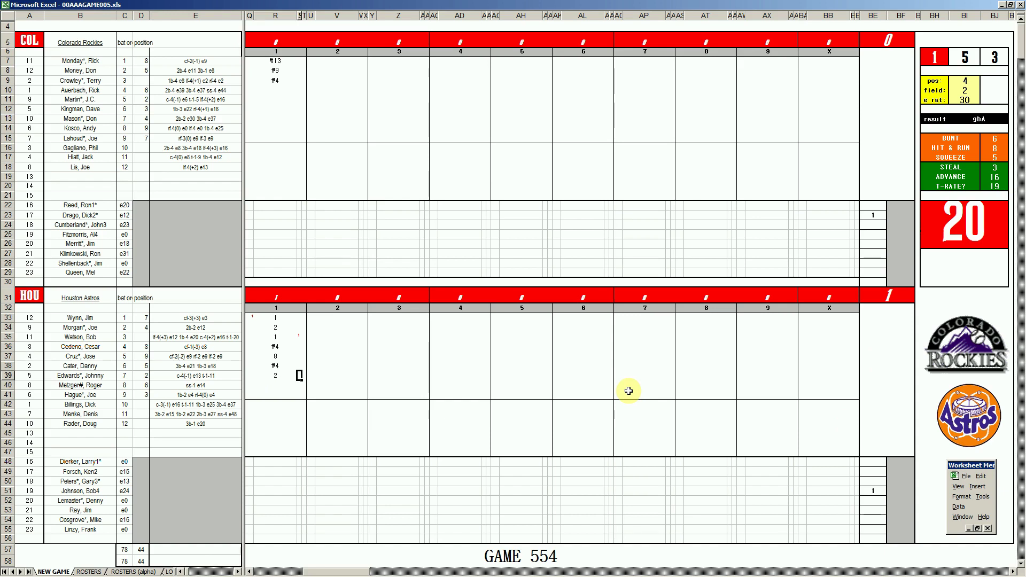
type("1")
key("Return")
key("Home")
key("Up")
key("Up")
key("Up")
key("Down")
key("Down")
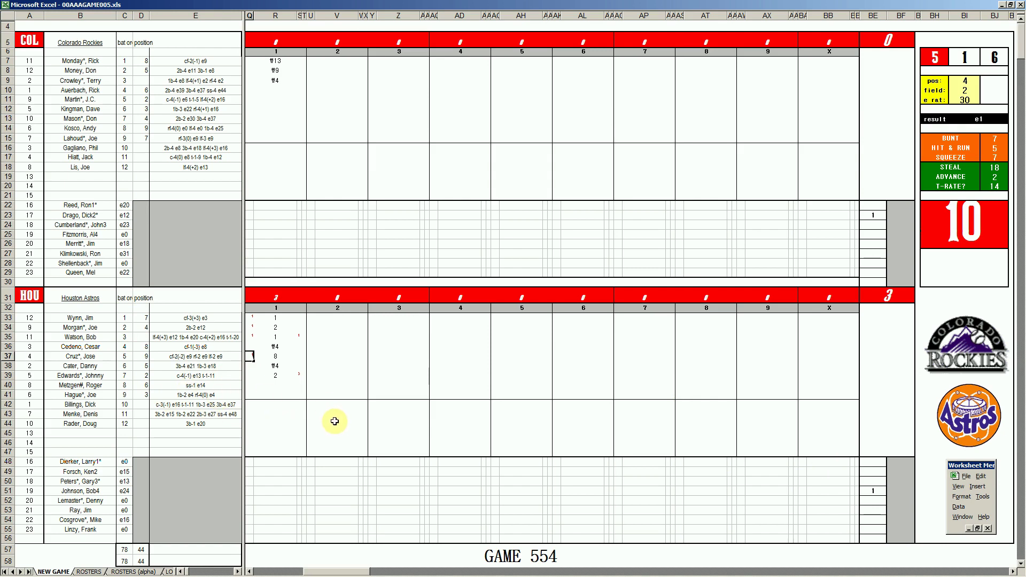
left_click(276, 386)
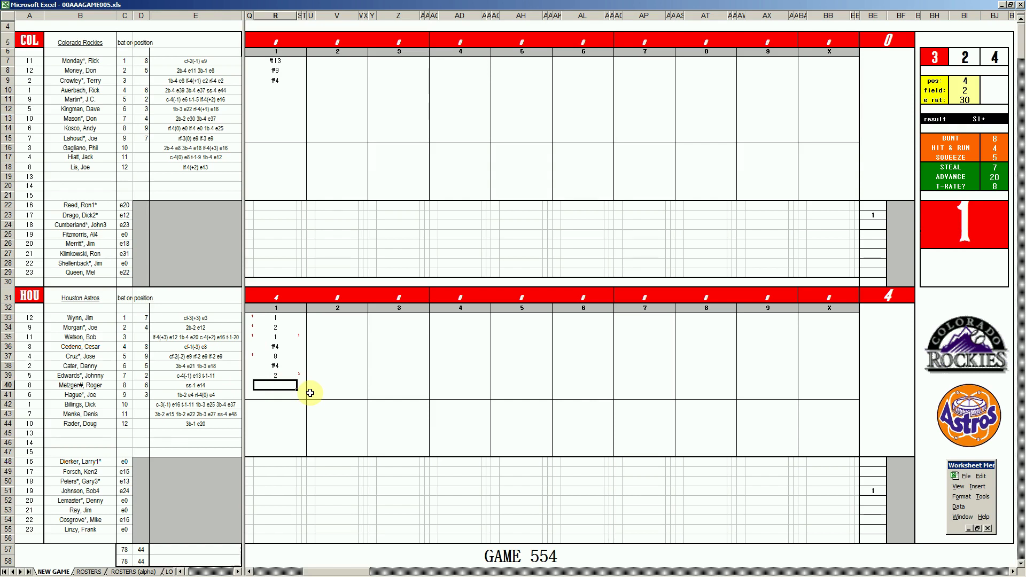
type("1")
key("Return")
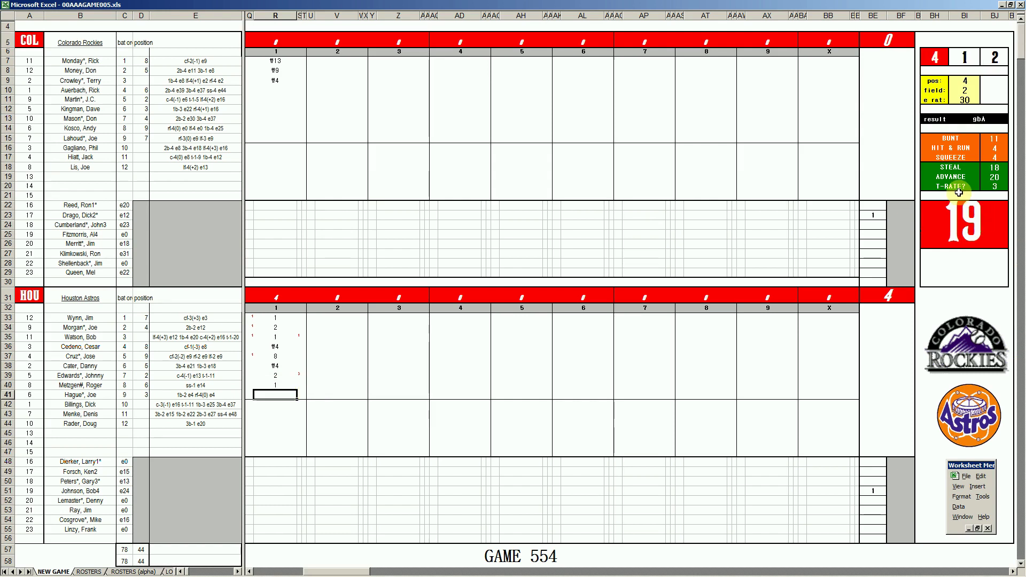
key("Down")
key("Down")
key("Down")
key("Down")
key("Down")
key("Down")
type("r")
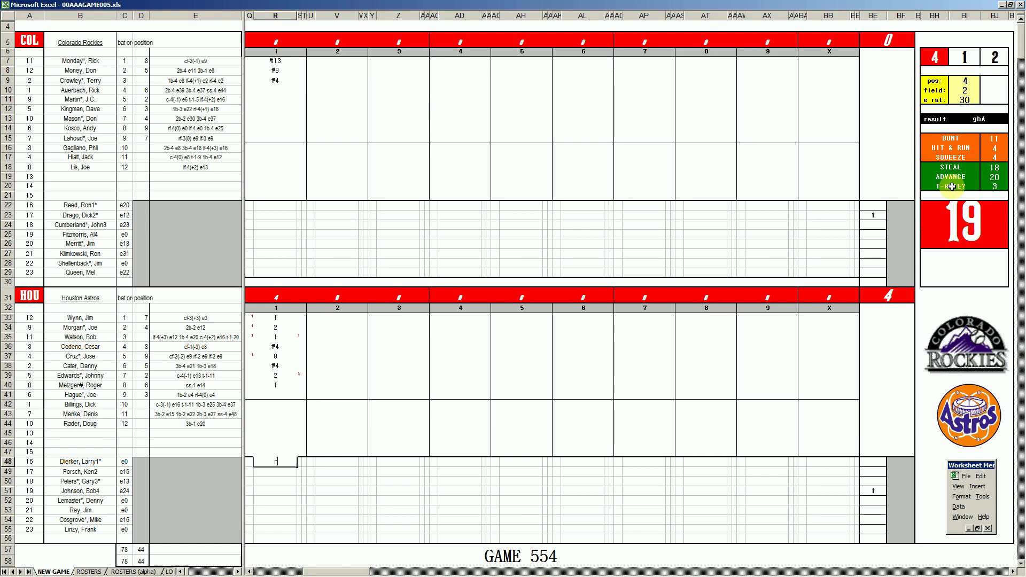
Enter Auerbach 1, Martin ₩9, Kingman k, Mason 1, Kosco k; set pos 3, field 2
left_click(337, 89)
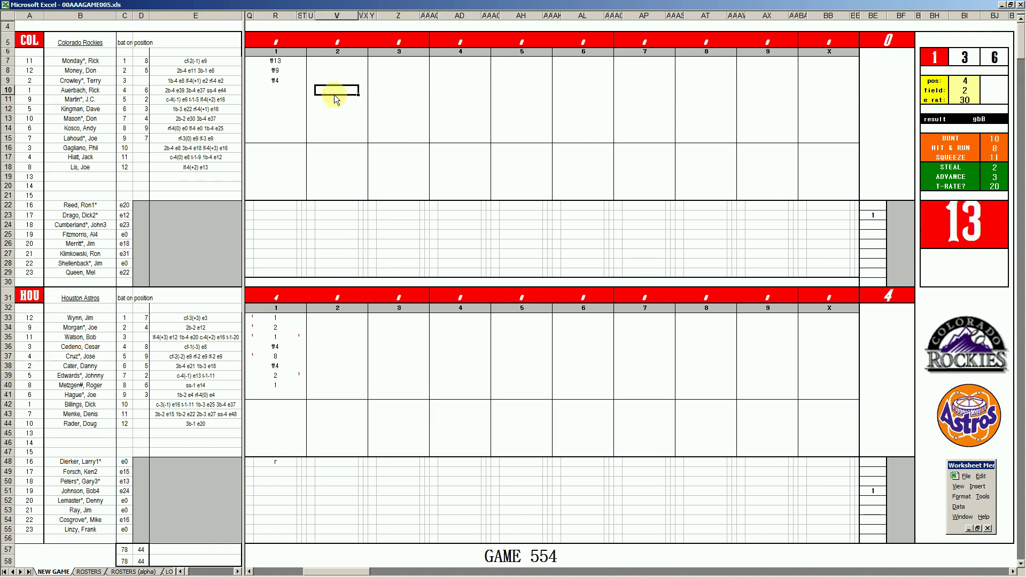
type("1")
key("Return")
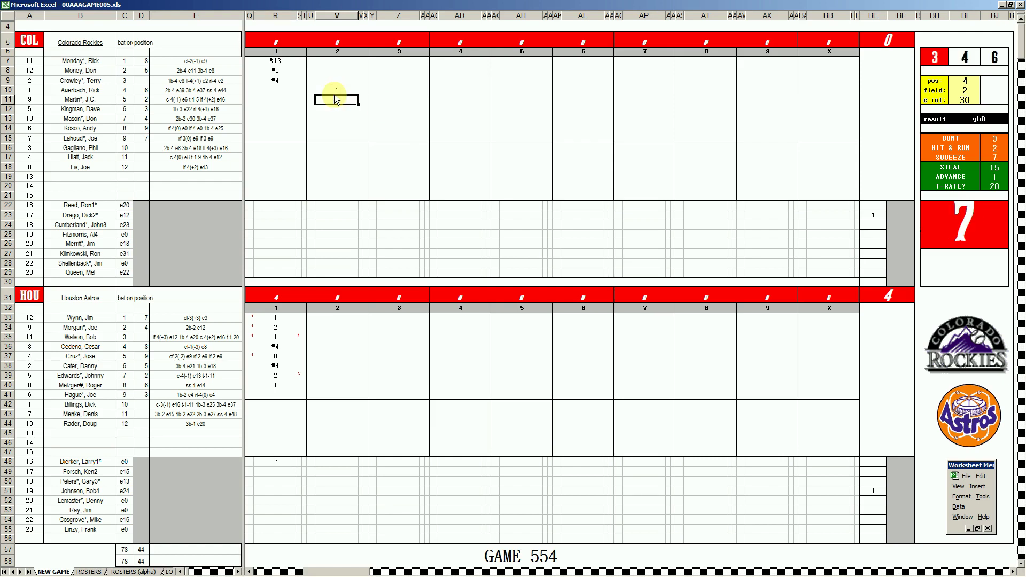
type("w9")
key("Return")
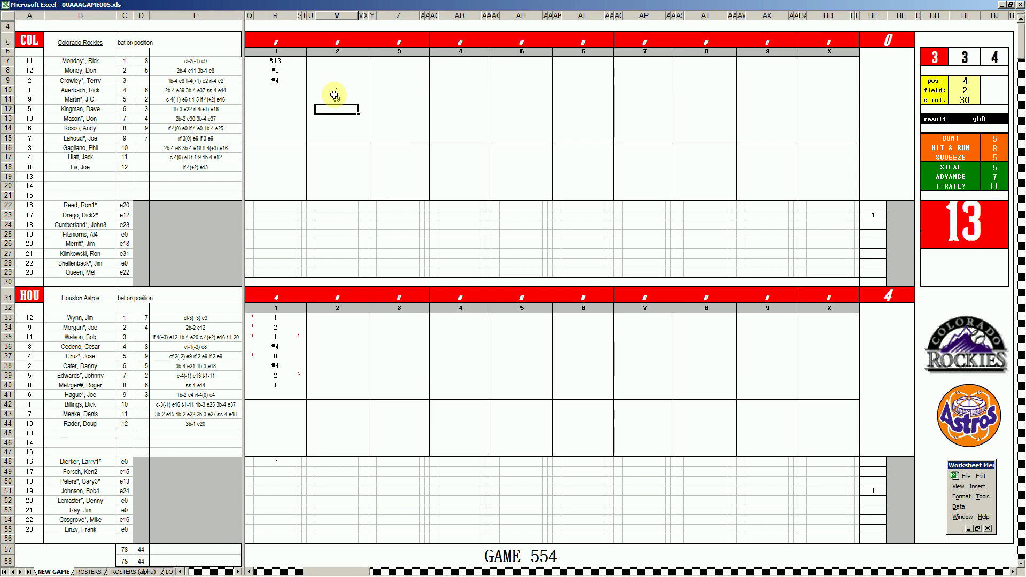
type("k")
key("Return")
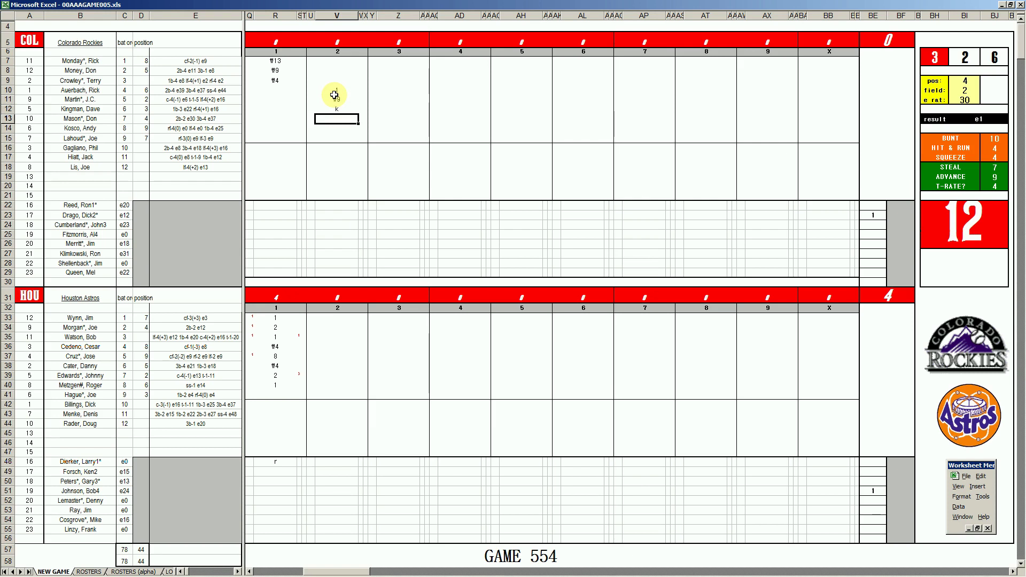
type("1")
key("Return")
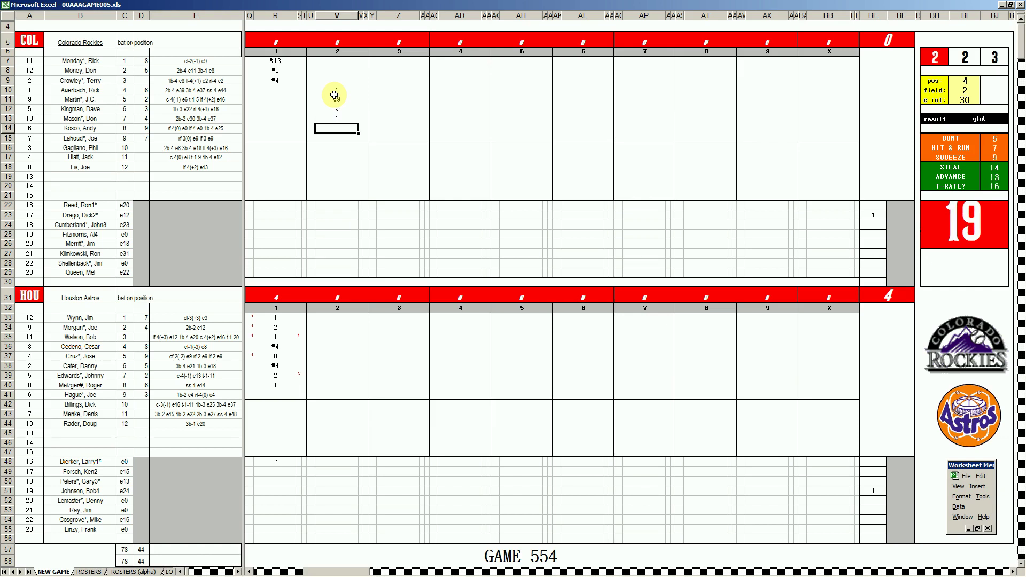
type("k")
key("Return")
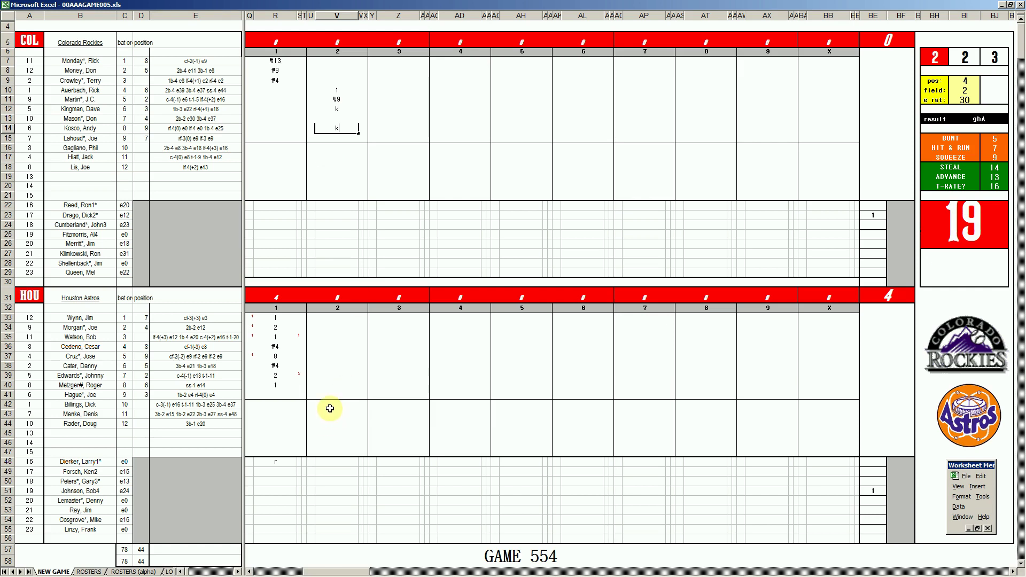
left_click(332, 394)
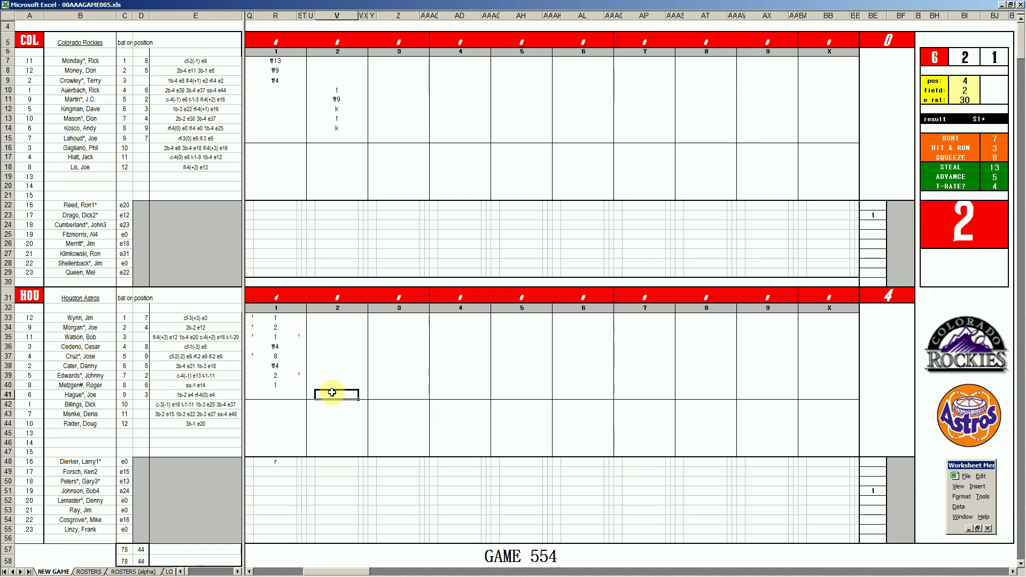
type("3")
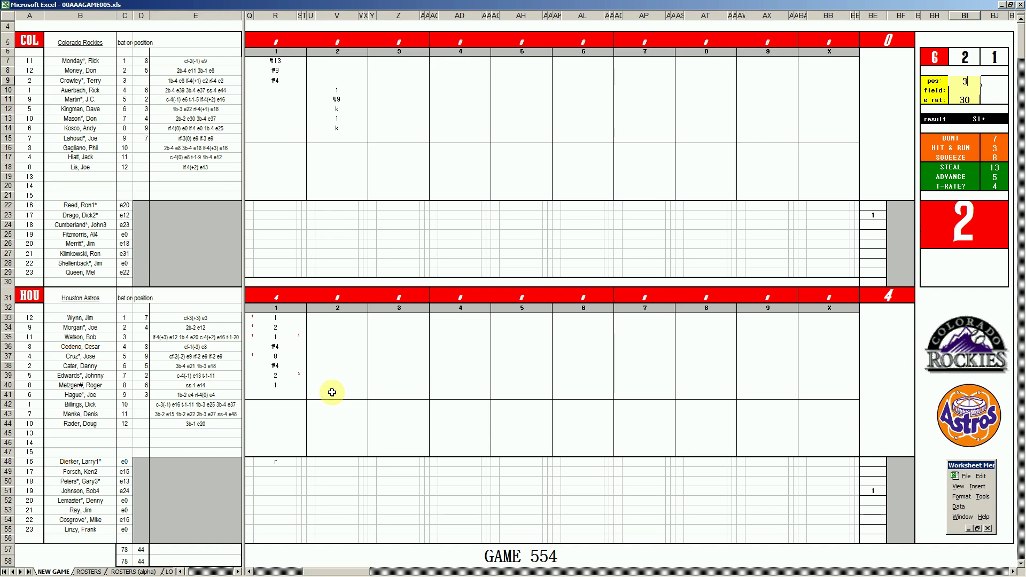
type("2")
key("Return")
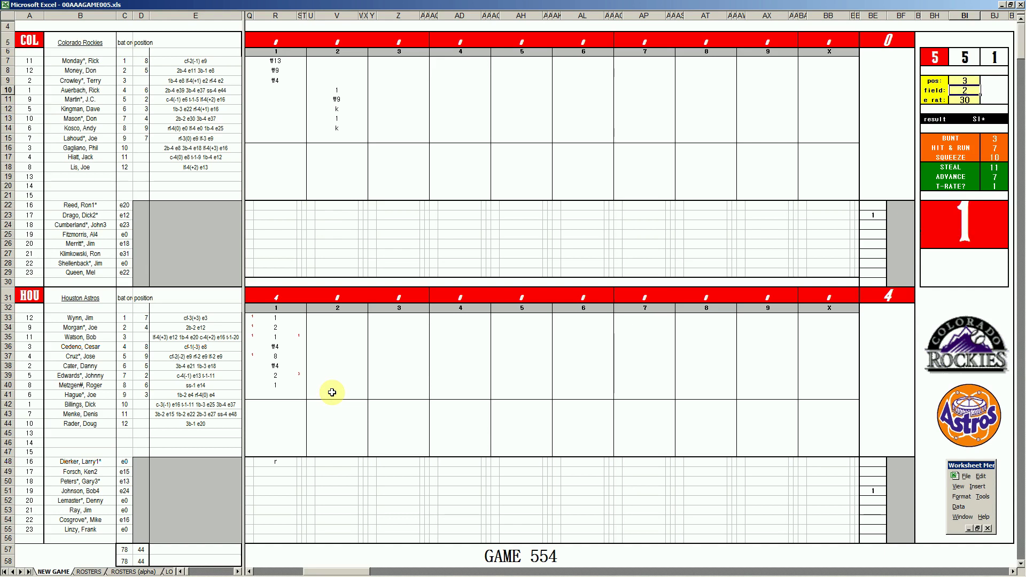
Record Houston's second-inning results: Wynn 643, Morgan 1, Watson 8
left_click(332, 393)
key("Return")
key("Up")
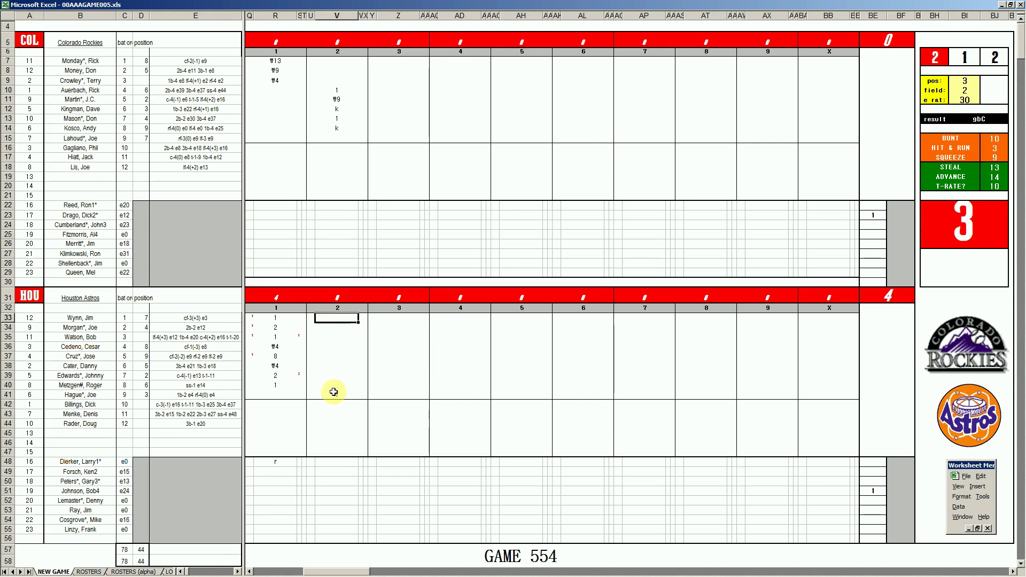
type("643")
key("Return")
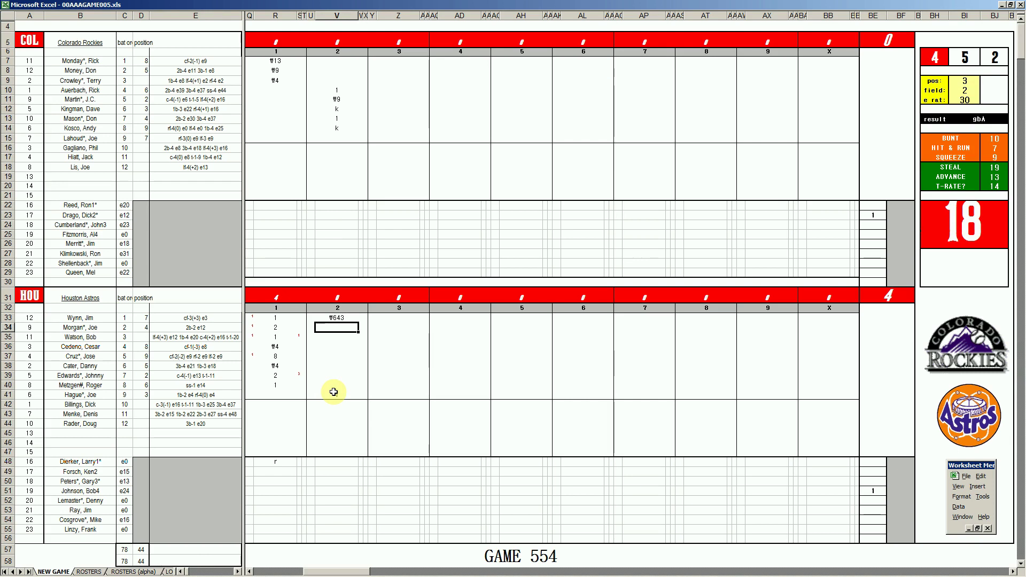
type("1")
key("Return")
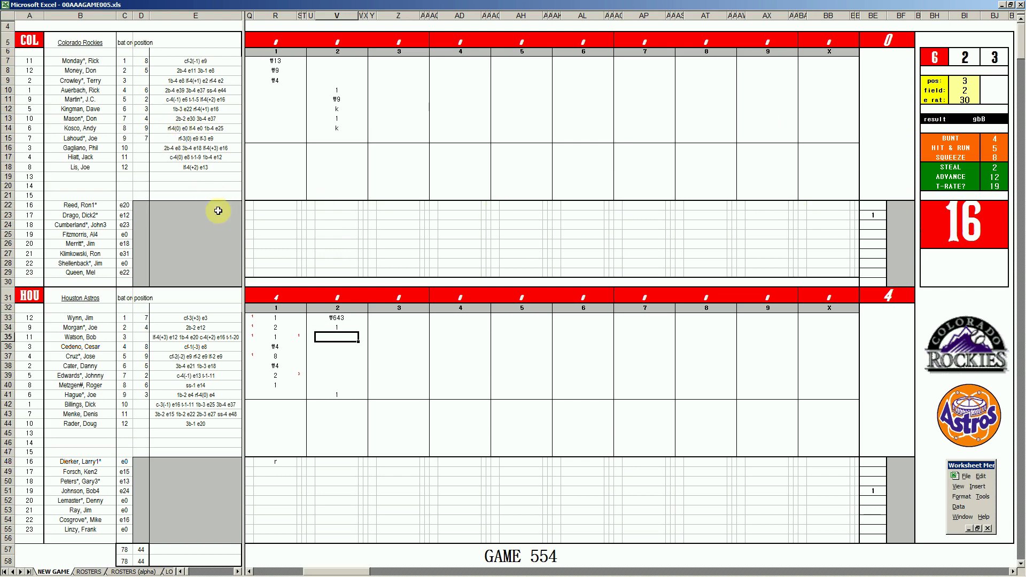
key("Up")
key("Right")
key("Down")
key("Left")
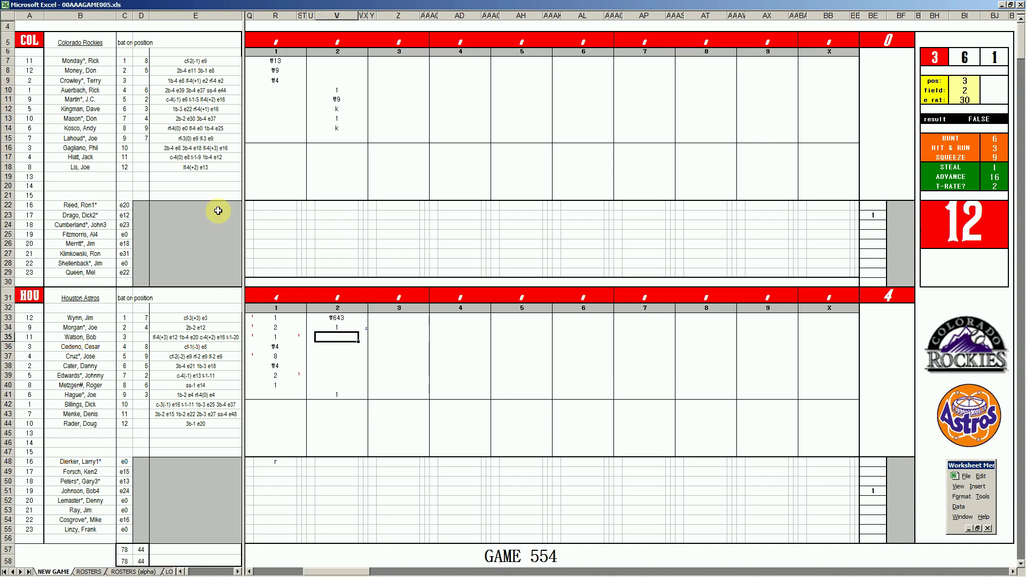
type("8")
key("Return")
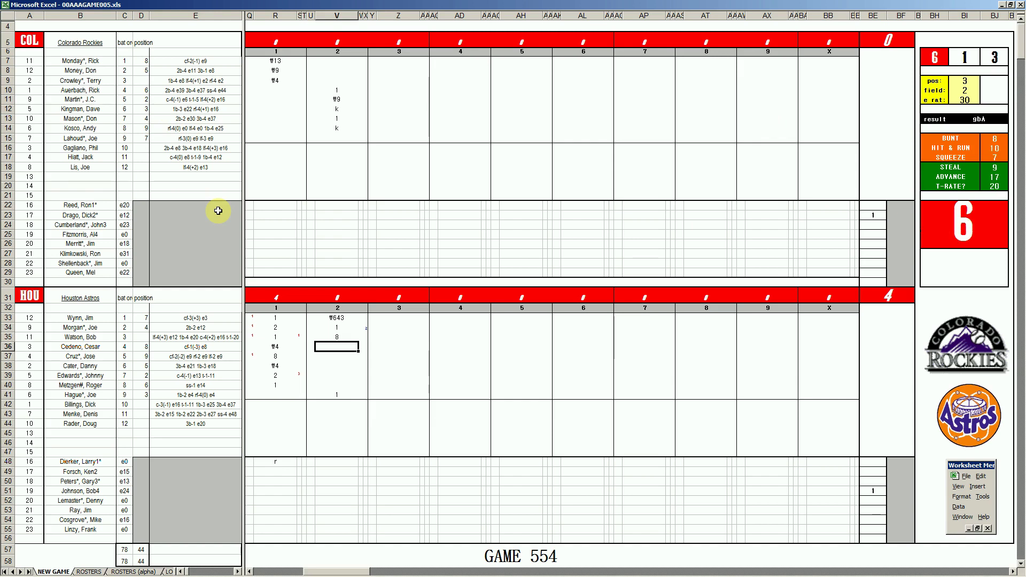
Set fielder position 5, field rating 1 and error rating 8
key("ctrl+Right")
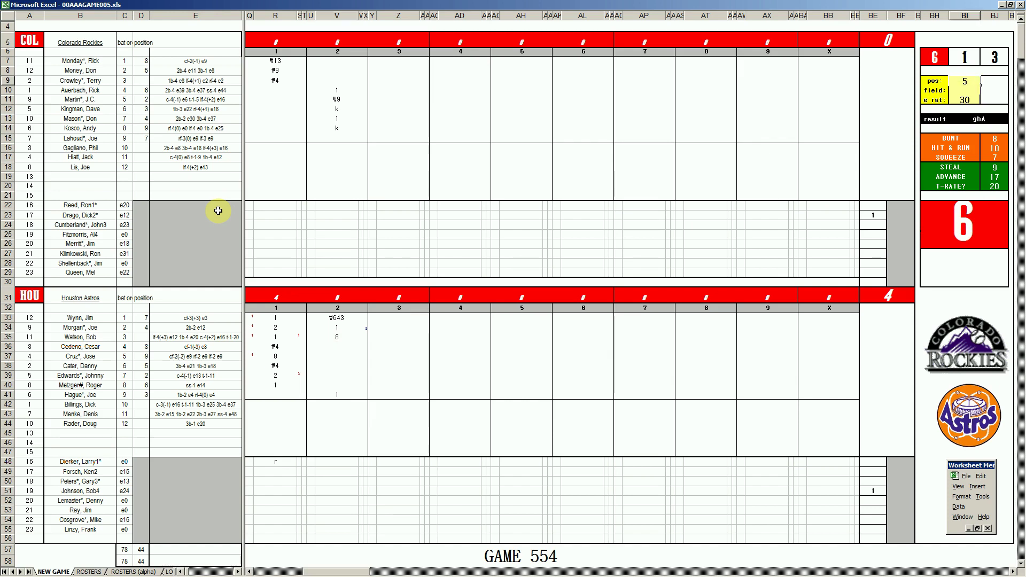
key("Return")
type("1")
key("Return")
type("8")
key("Return")
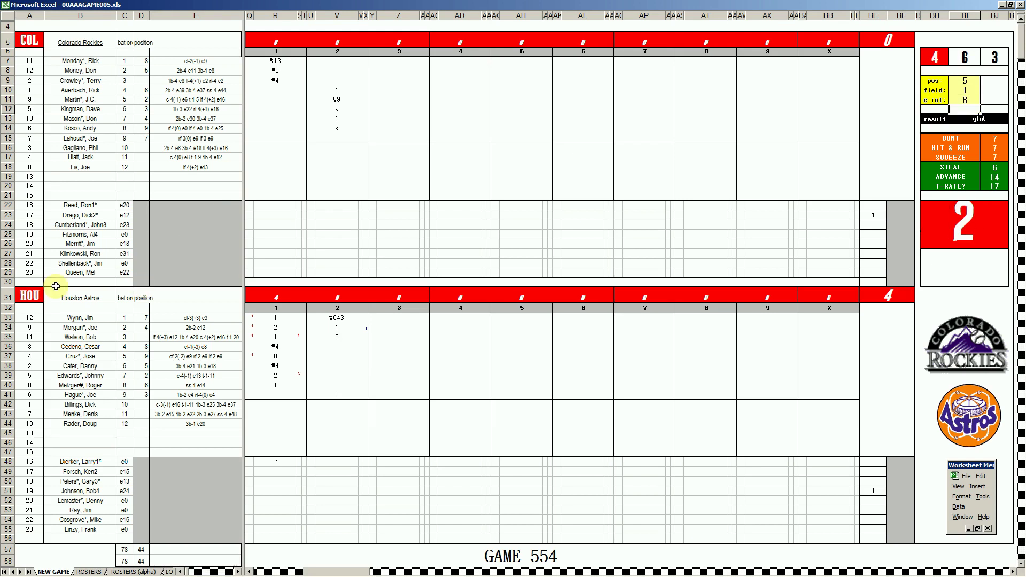
left_click(338, 346)
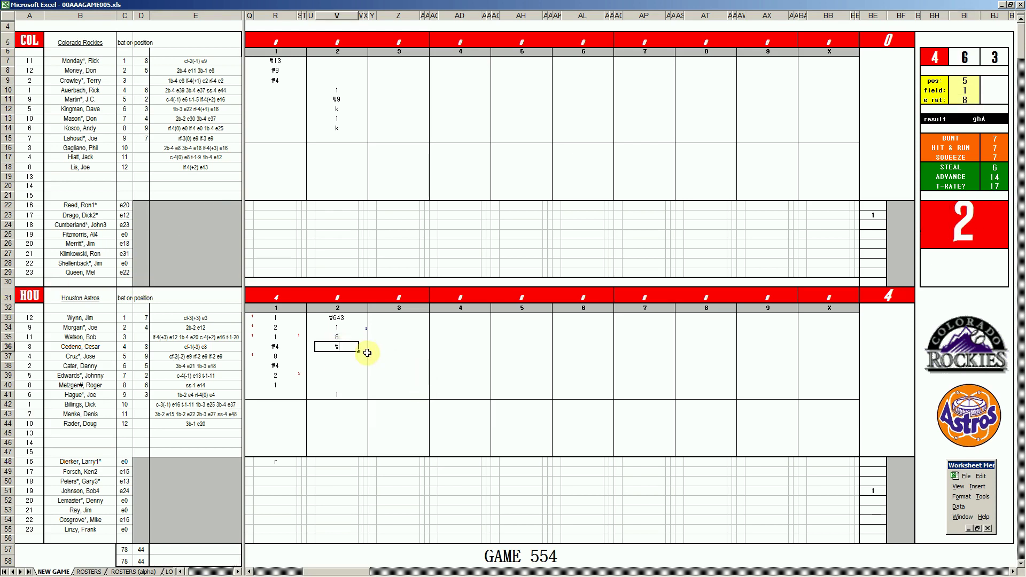
type("#53")
Confirm ₩53, score 8 in Z7, and set pos 3, field 2, rating 4
left_click(396, 138)
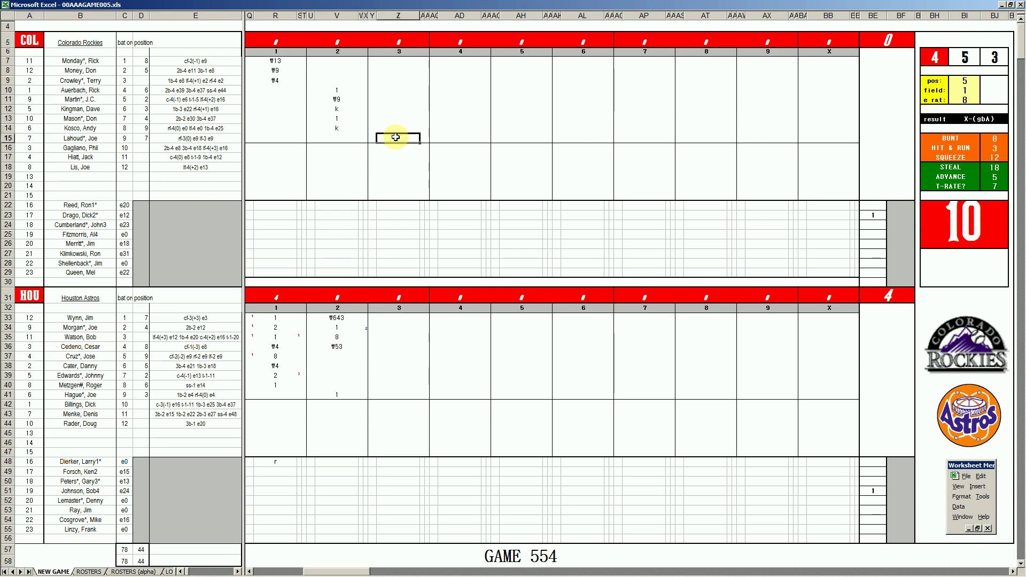
key("Up")
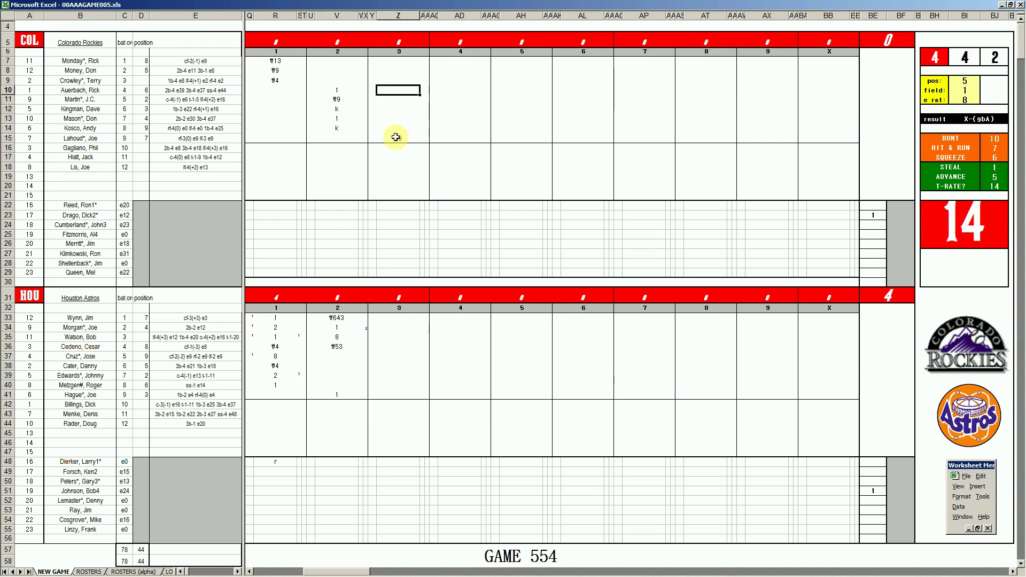
key("ctrl+Up")
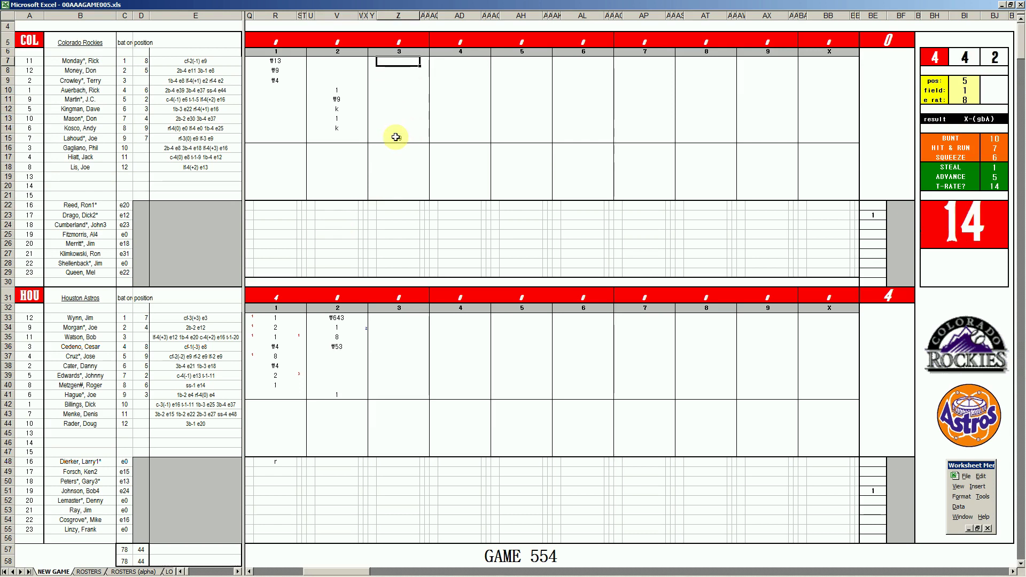
type("8")
key("Return")
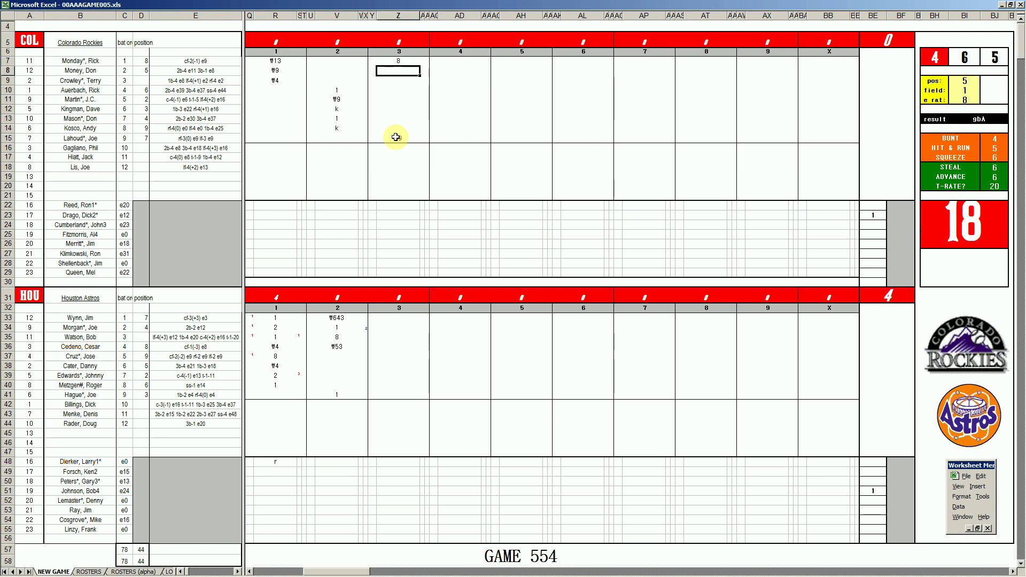
key("Tab")
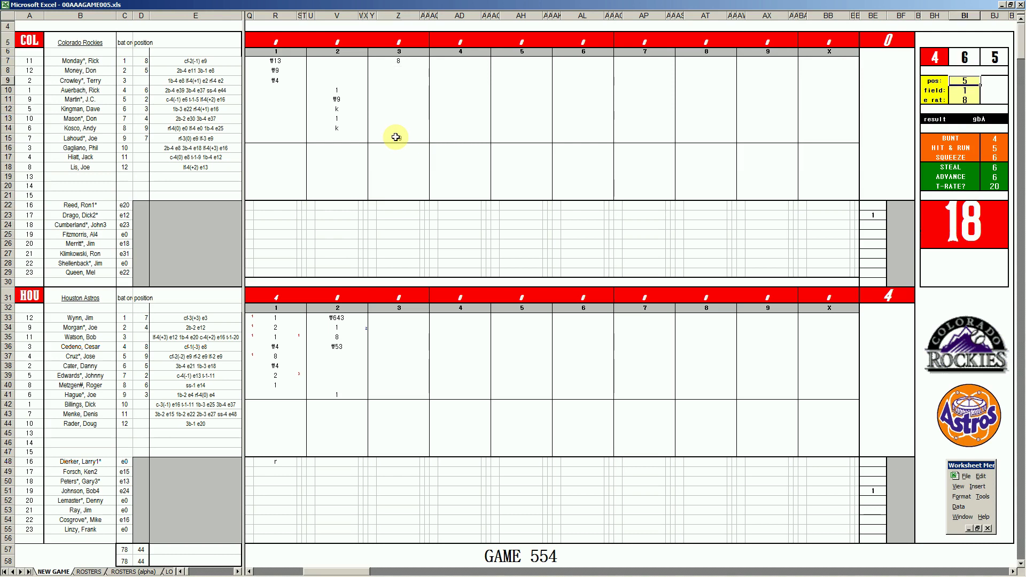
type("3")
key("Return")
type("2")
key("Return")
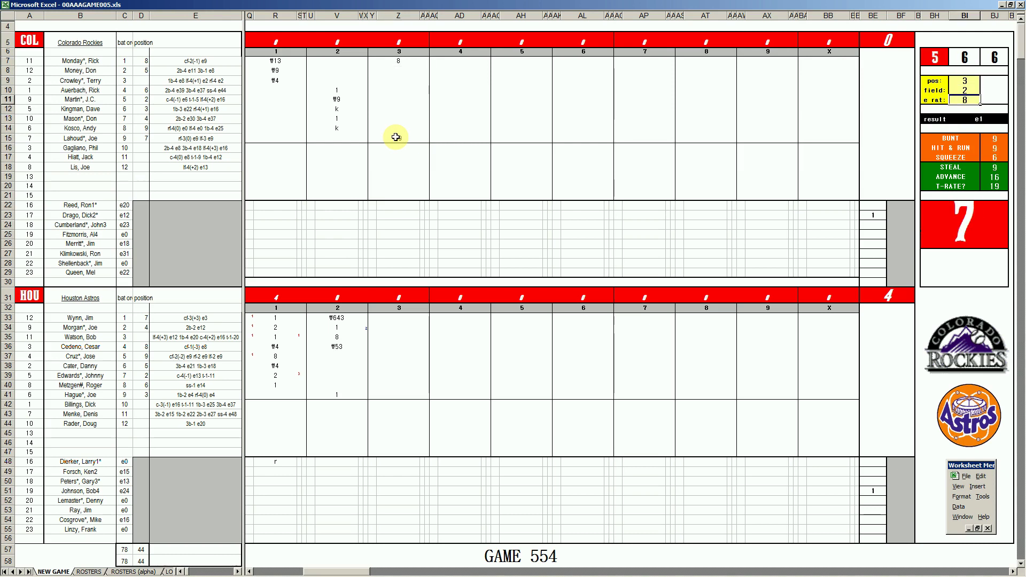
type("4")
key("Return")
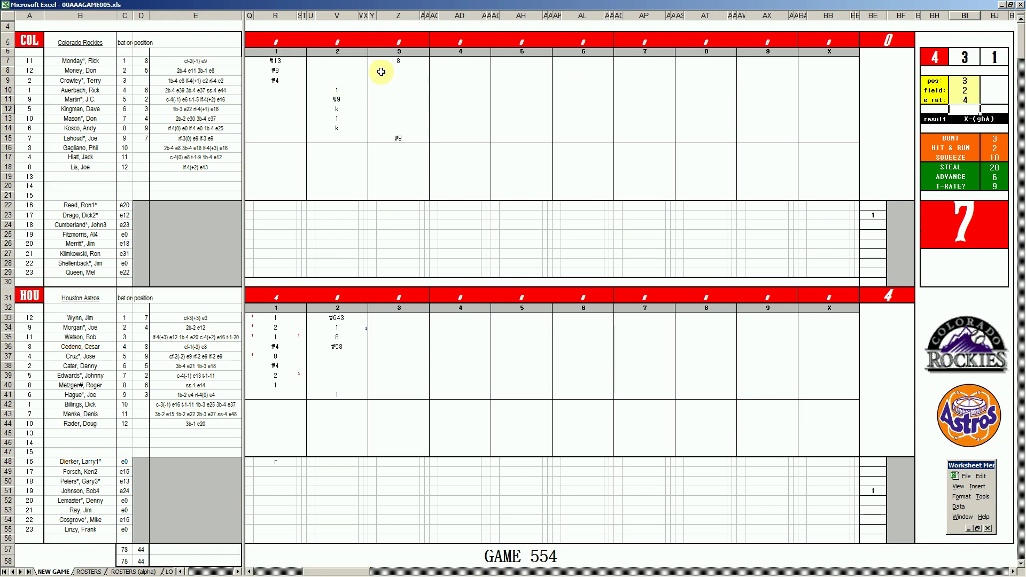
left_click(394, 68)
type("¥363")
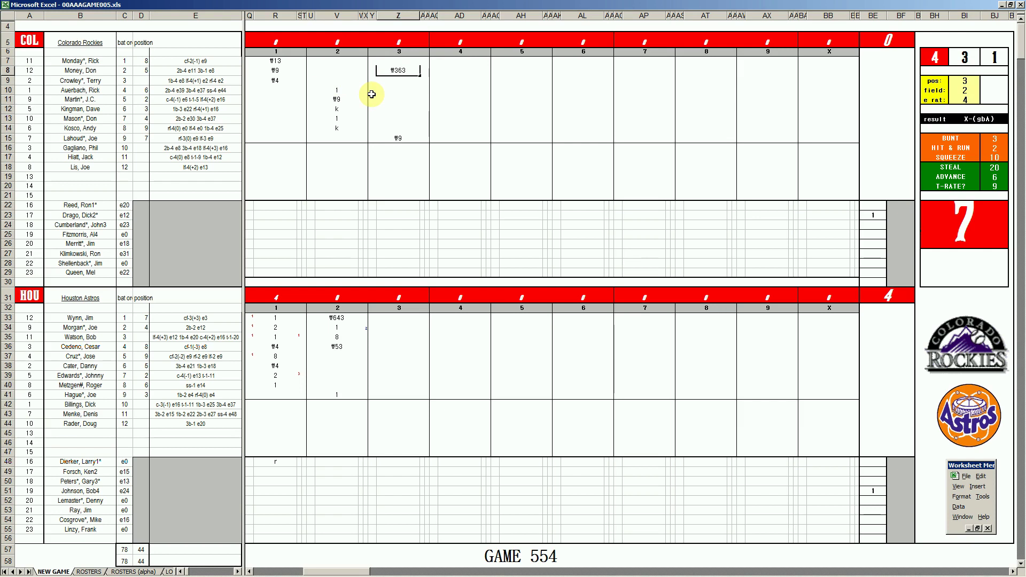
Enter ₩33, 1, 8 and ₩4 in Z37–Z40 for the Astros' third inning
left_click(376, 356)
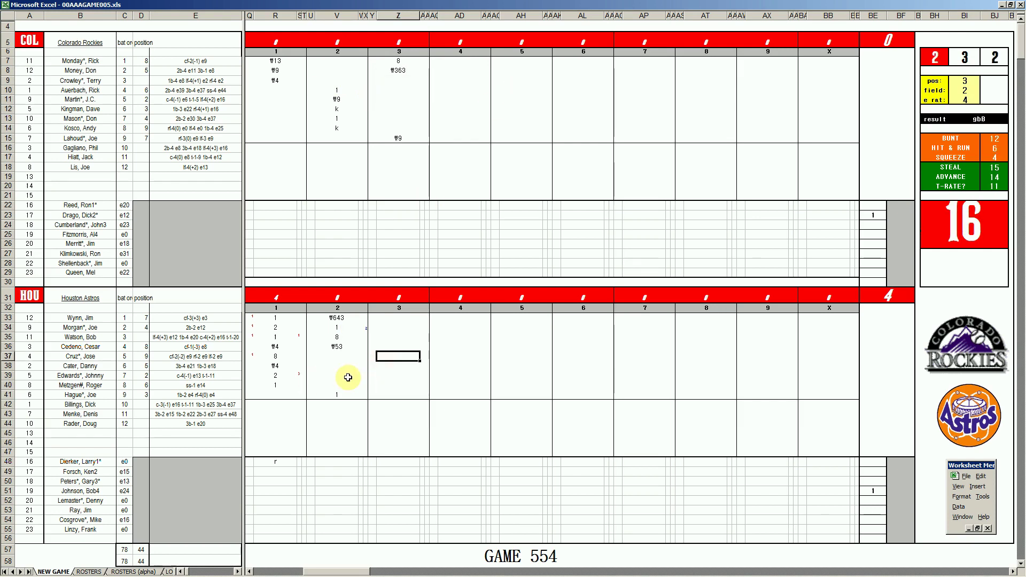
type("¥33")
key("Return")
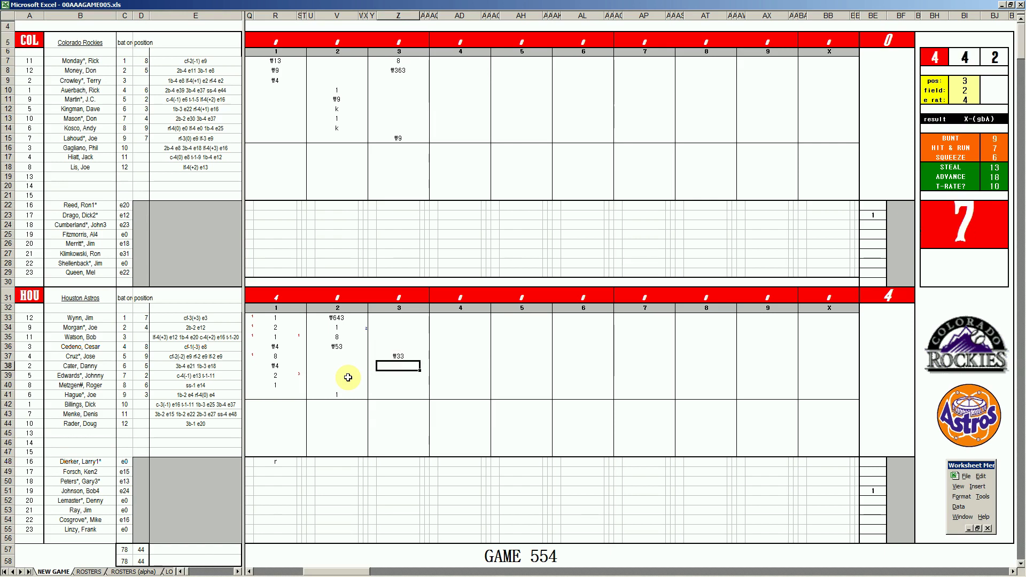
type("1")
key("Return")
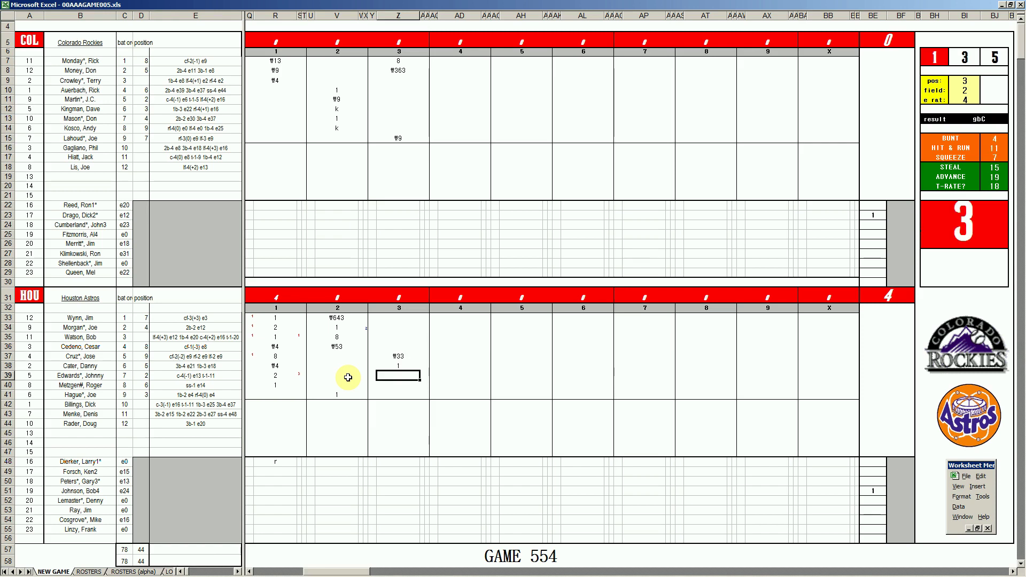
type("8")
key("Return")
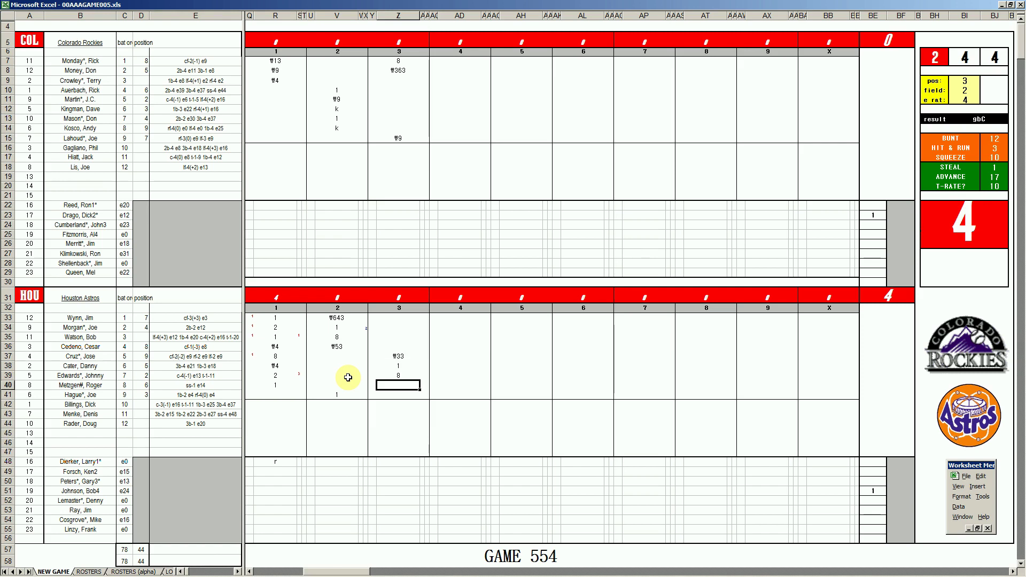
type("#4")
key("Return")
type("1")
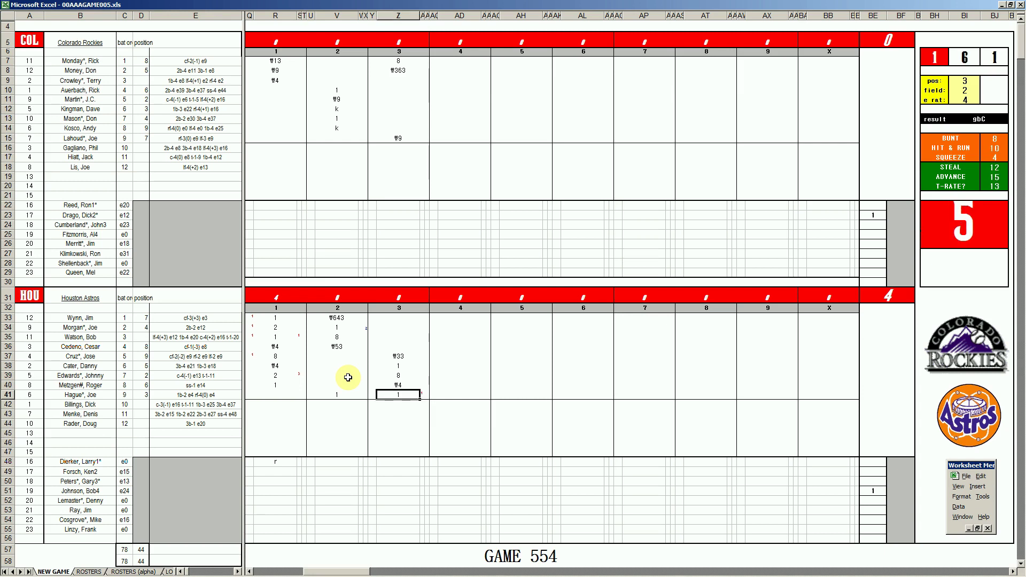
key("Up")
key("Up")
key("Up")
key("Up")
key("Up")
key("Up")
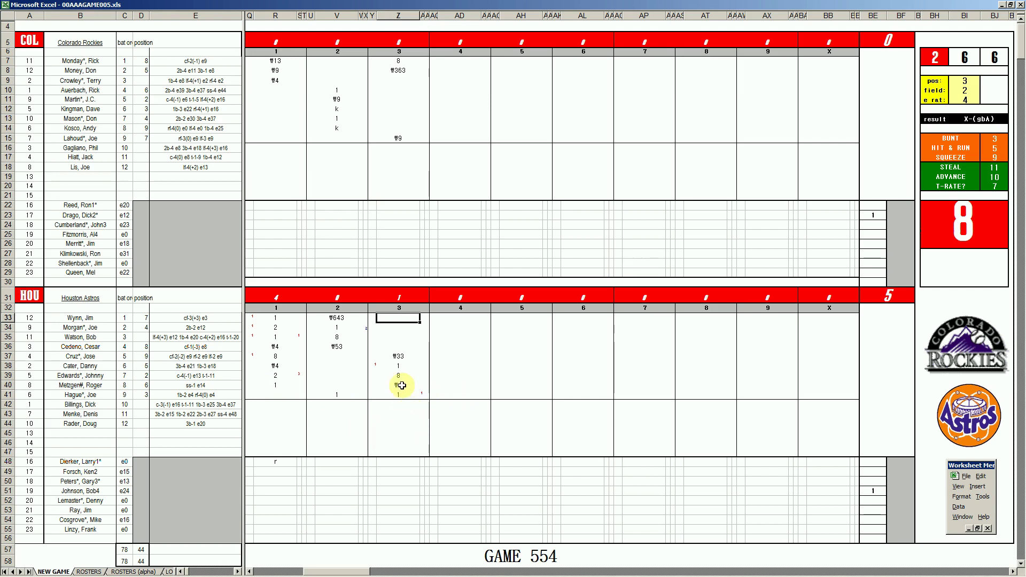
type("₩64")
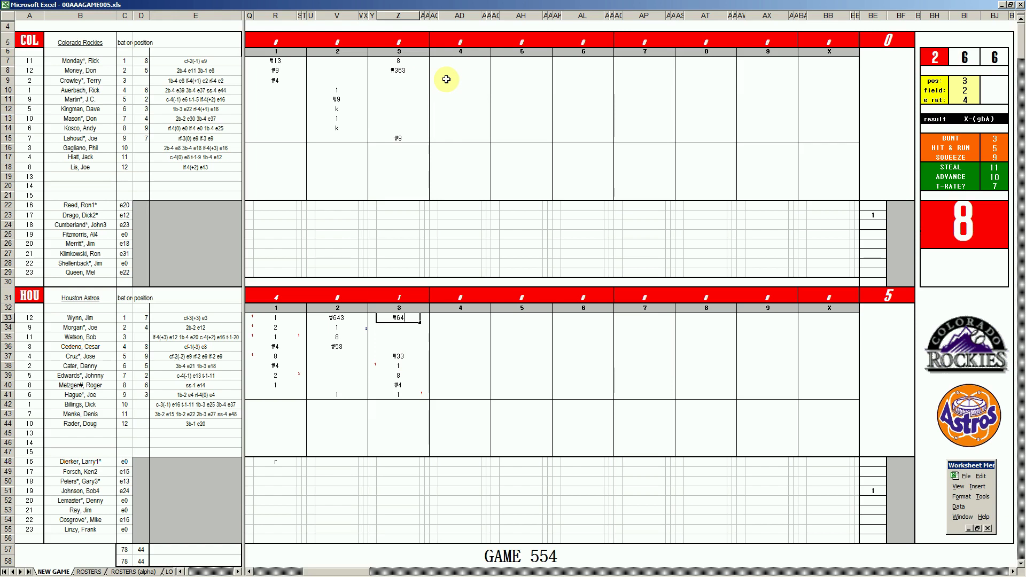
Enter ₩8, 8 and ₩54 in AD9–AD11 for the Rockies' fourth inning
left_click(447, 79)
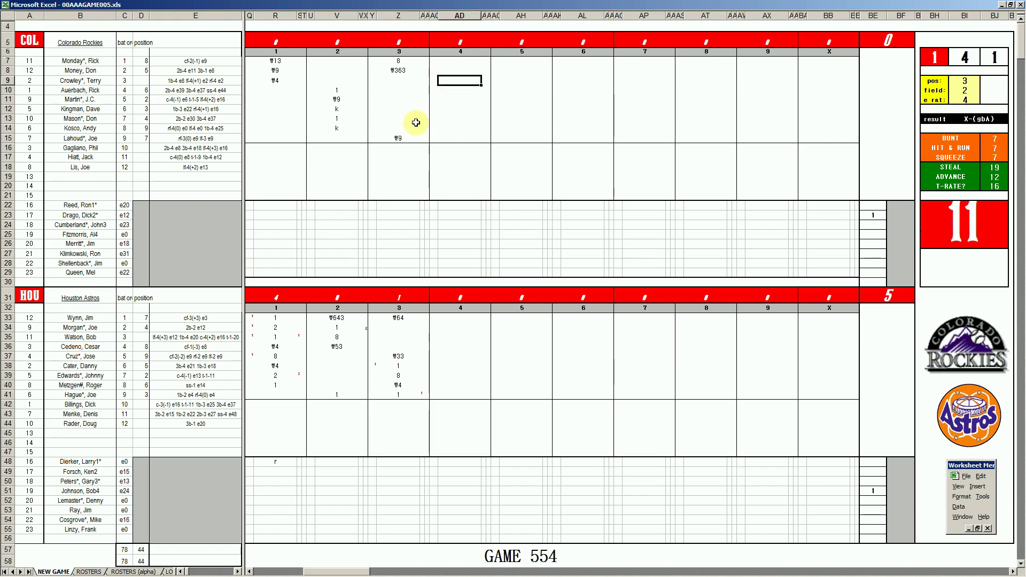
type("¥8")
key("Return")
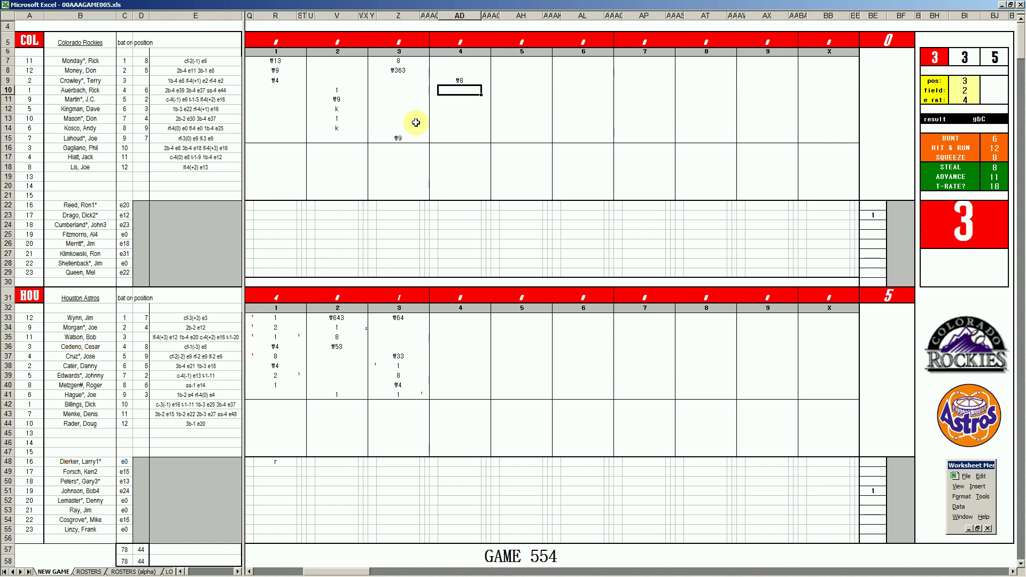
type("8")
key("Return")
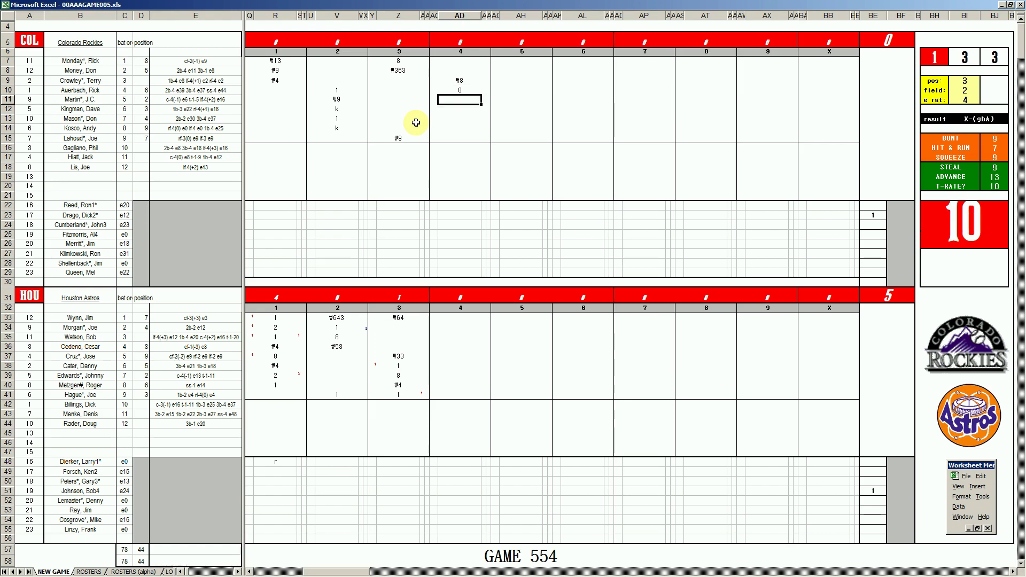
type("¥54")
key("Return")
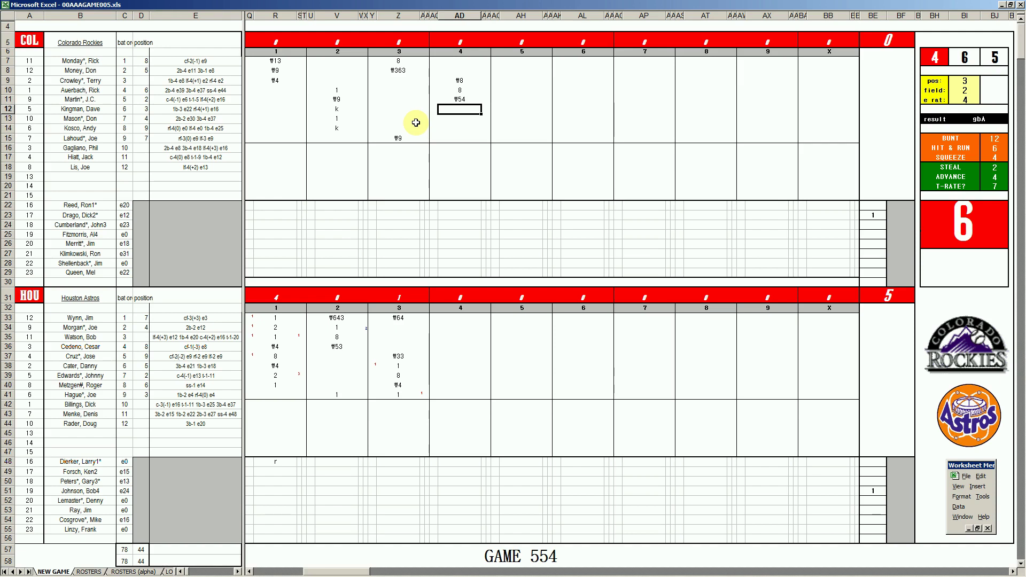
key("Tab")
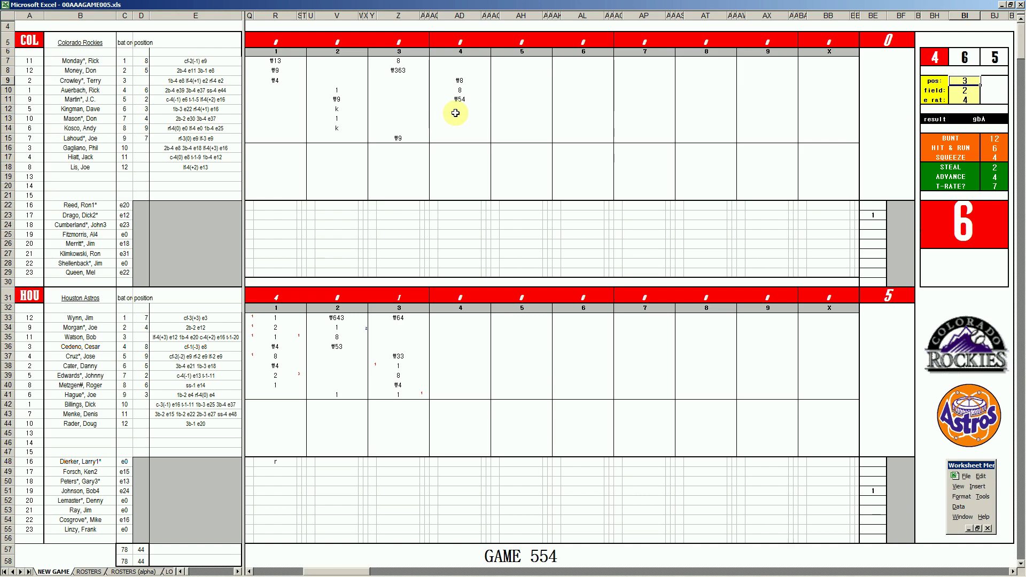
left_click(459, 111)
type("\\33")
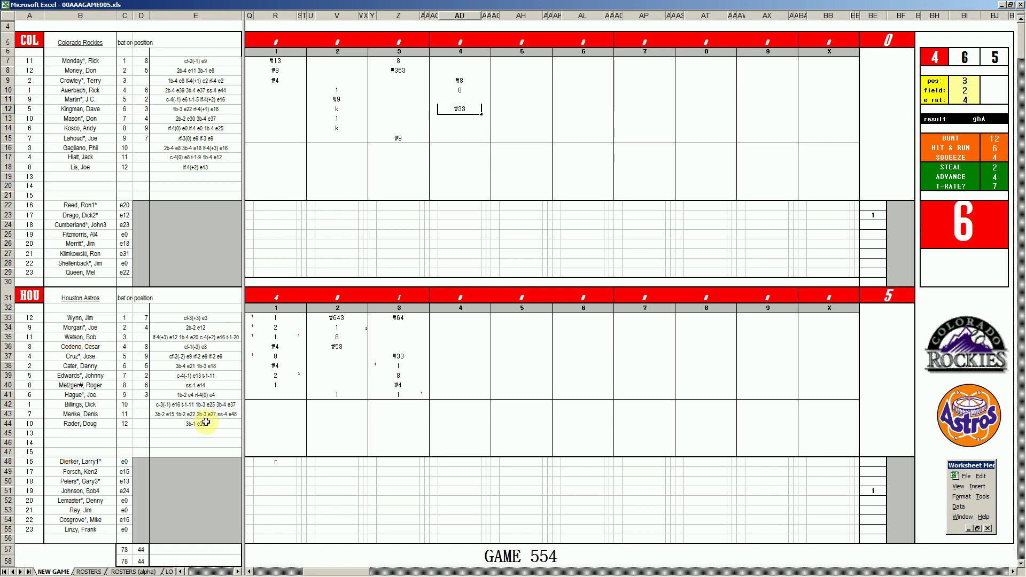
Enter a 1 in AD34 for Houston's row 34 batter in the fourth inning
left_click(458, 321)
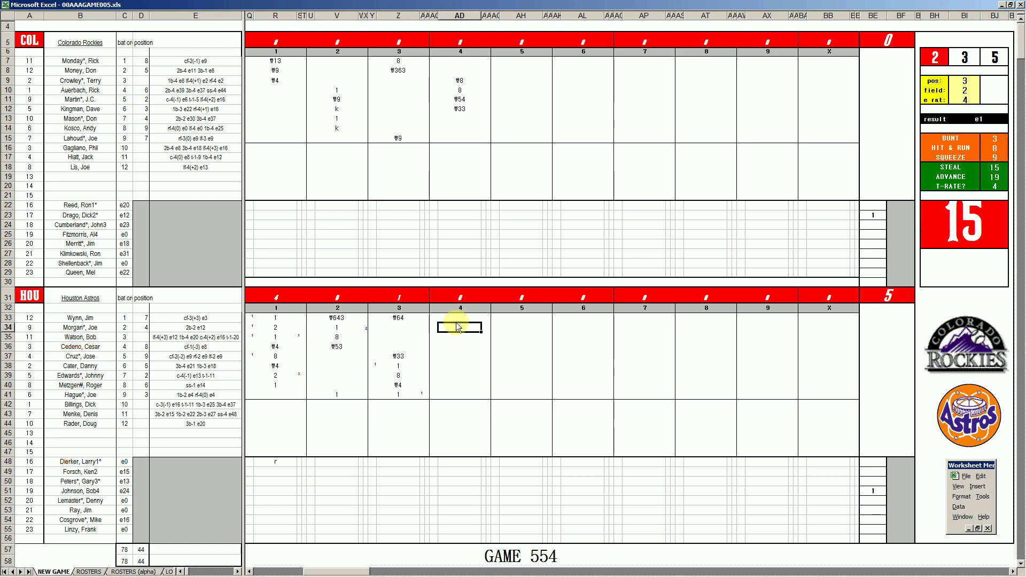
type("1")
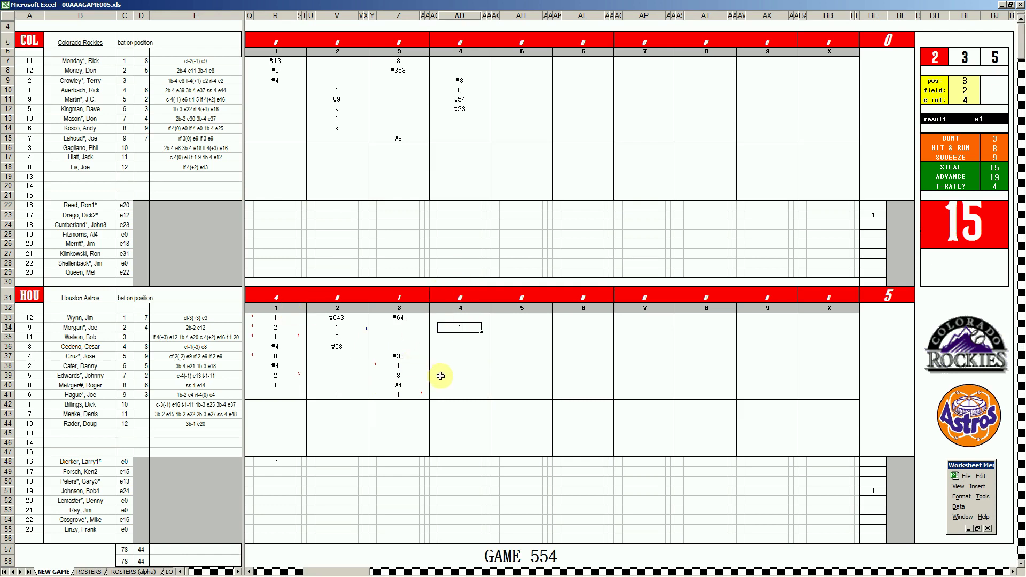
key("Return")
key("Up")
key("Right")
key("Delete")
key("Left")
key("Down")
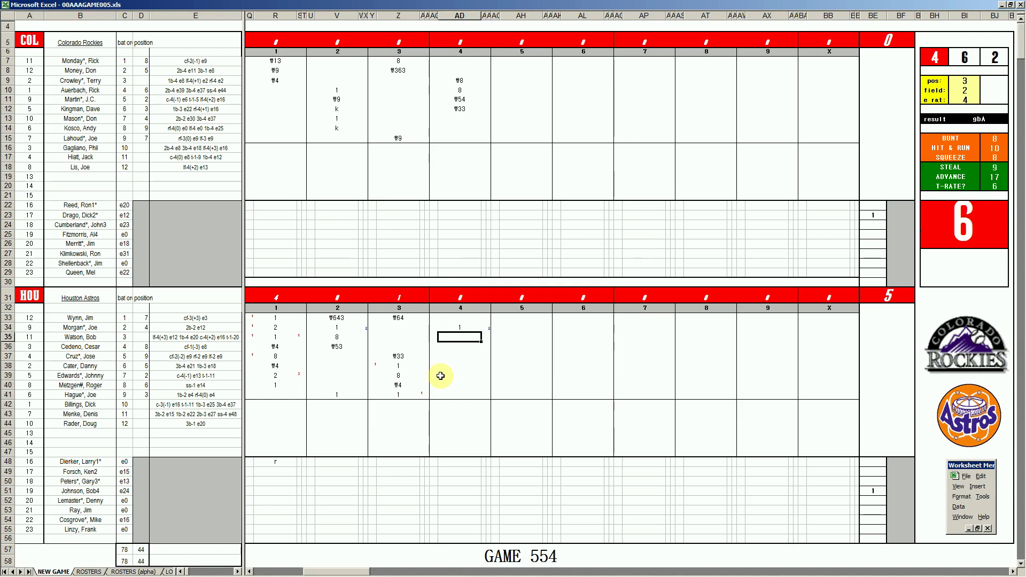
type("k")
Enter k, 8 and 1 in AD35–AD37, plus a 1 in the marker cell beside AD34
key("Return")
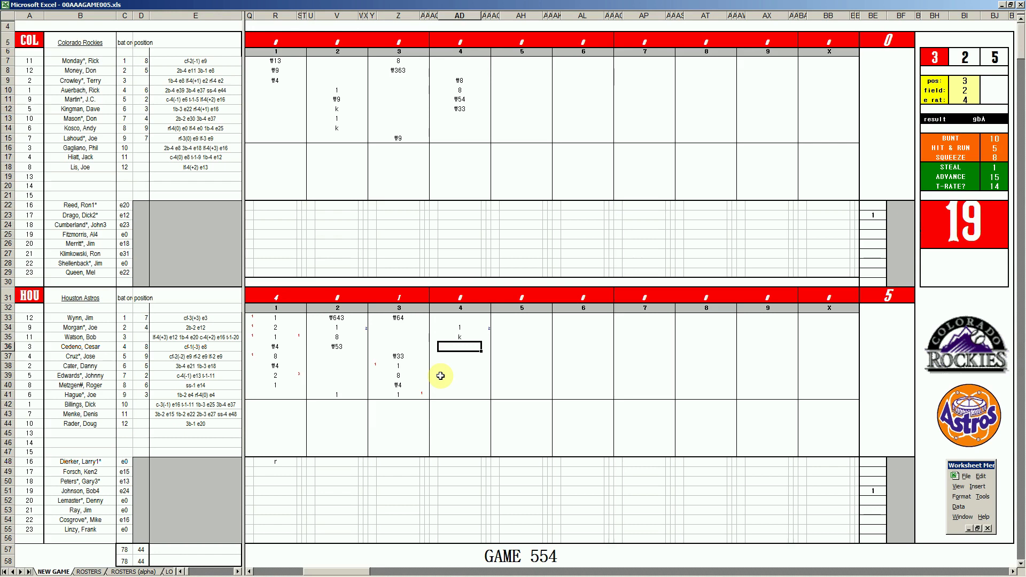
type("8")
key("Return")
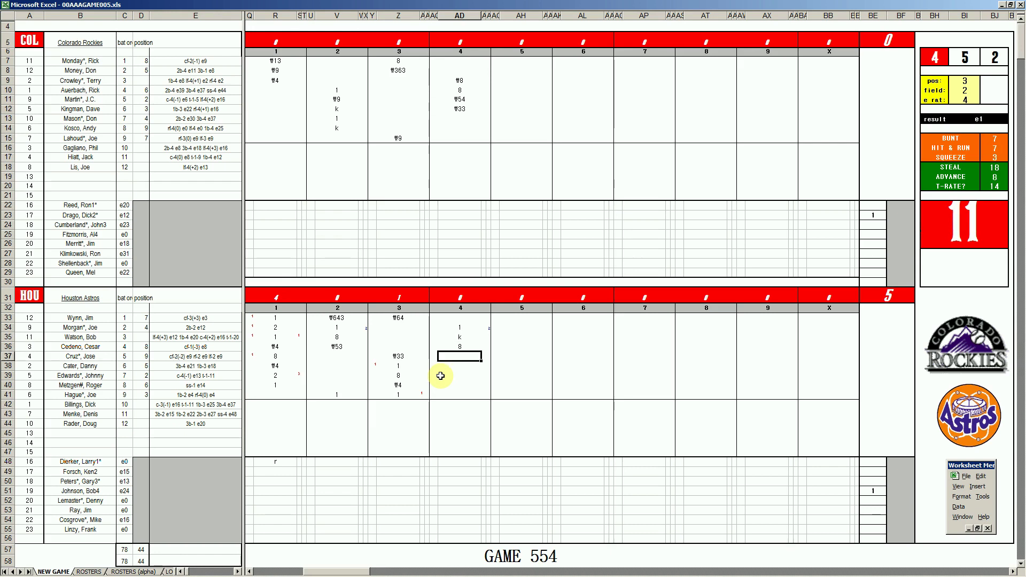
type("1")
key("Return")
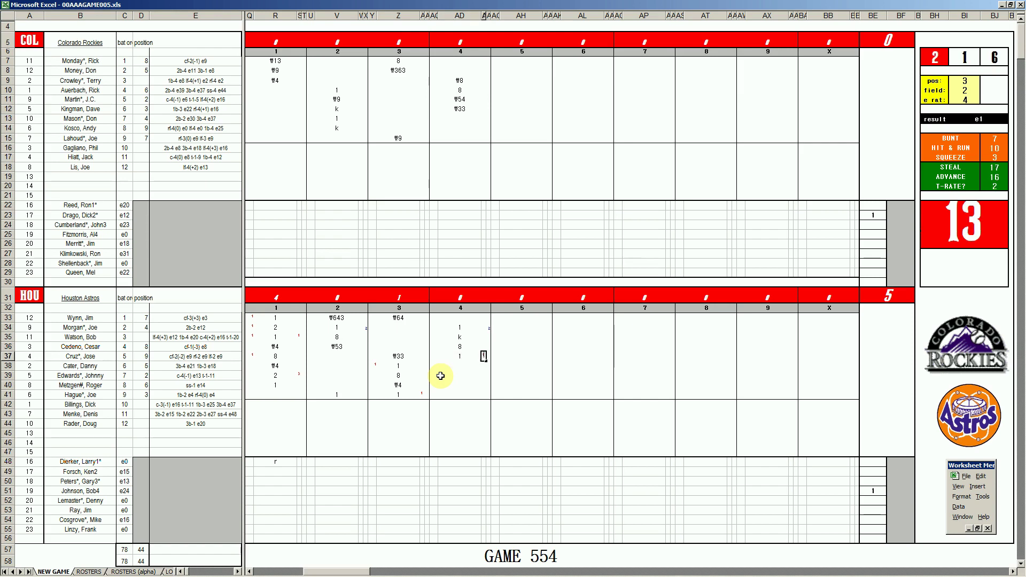
key("Up")
key("Up")
key("Up")
key("Left")
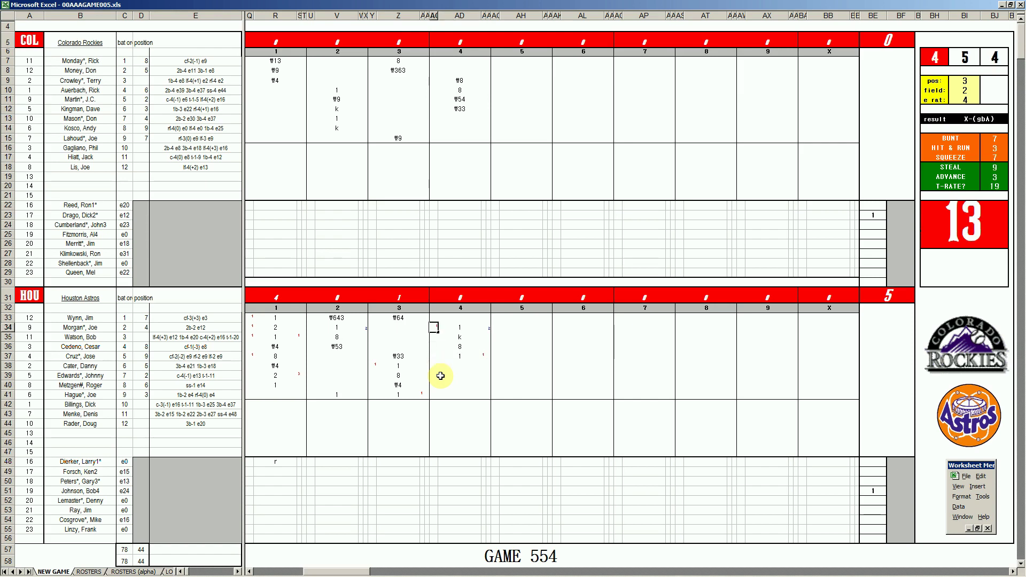
type("1")
key("Return")
Reroll the dice and record e3 for Houston's row 38 batter in AD38
key("Down")
key("Down")
key("Down")
key("Up")
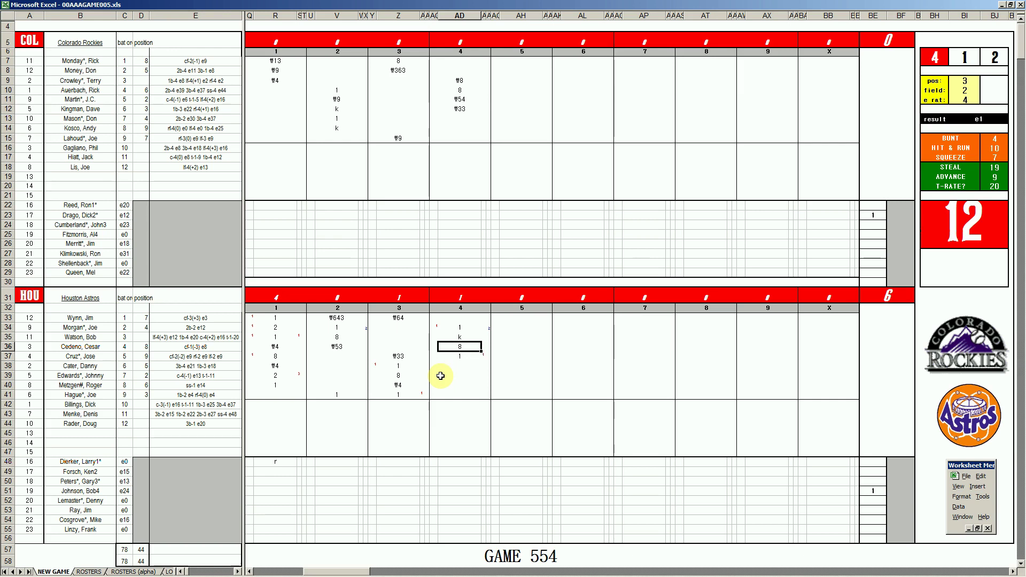
key("Left")
key("Right")
key("Right")
key("Down")
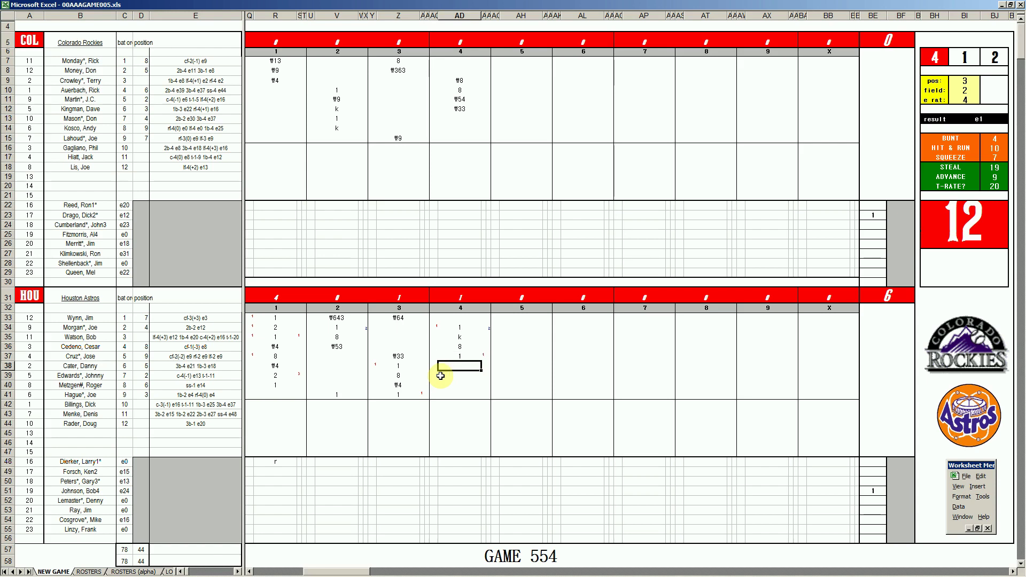
key("Return")
key("Return")
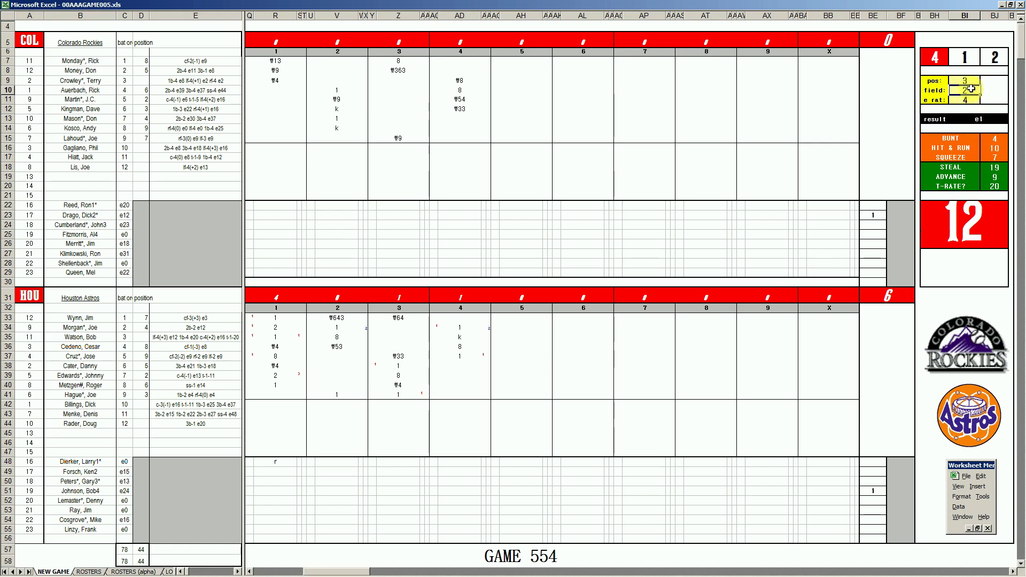
left_click(464, 368)
type("e3")
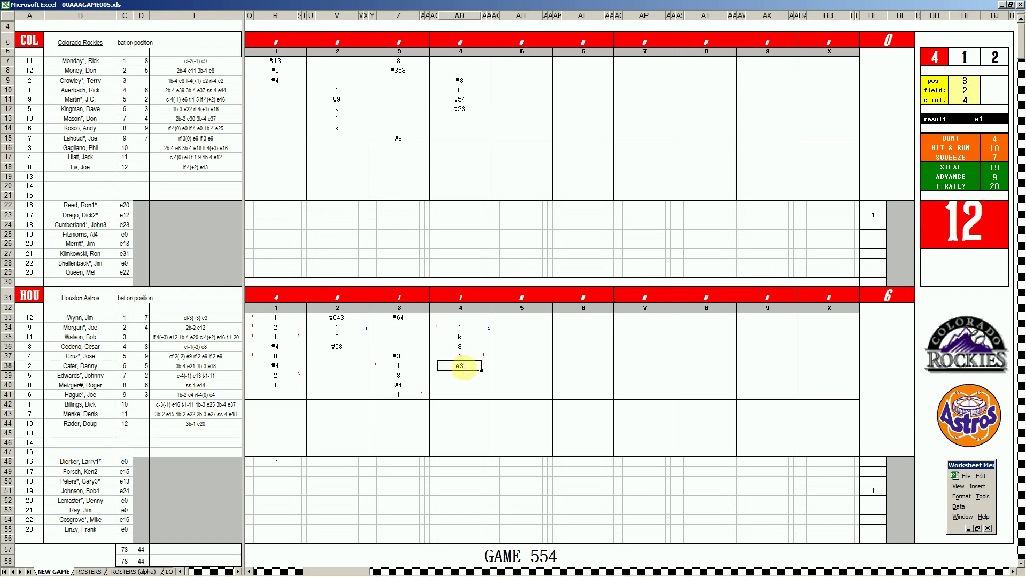
key("Return")
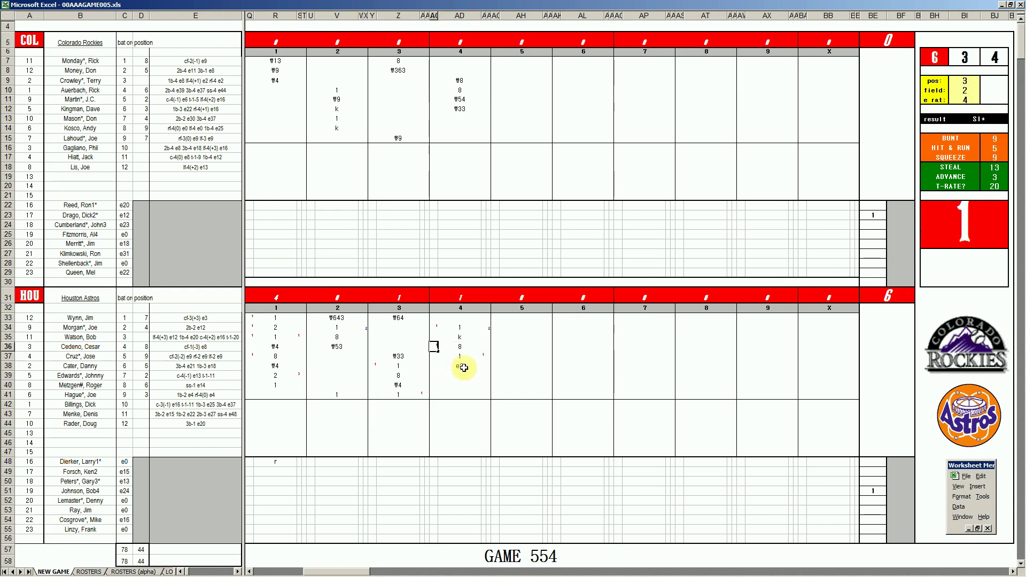
Record singles in AD39 and AD40, rerolling with a new pos value between them
left_click(463, 376)
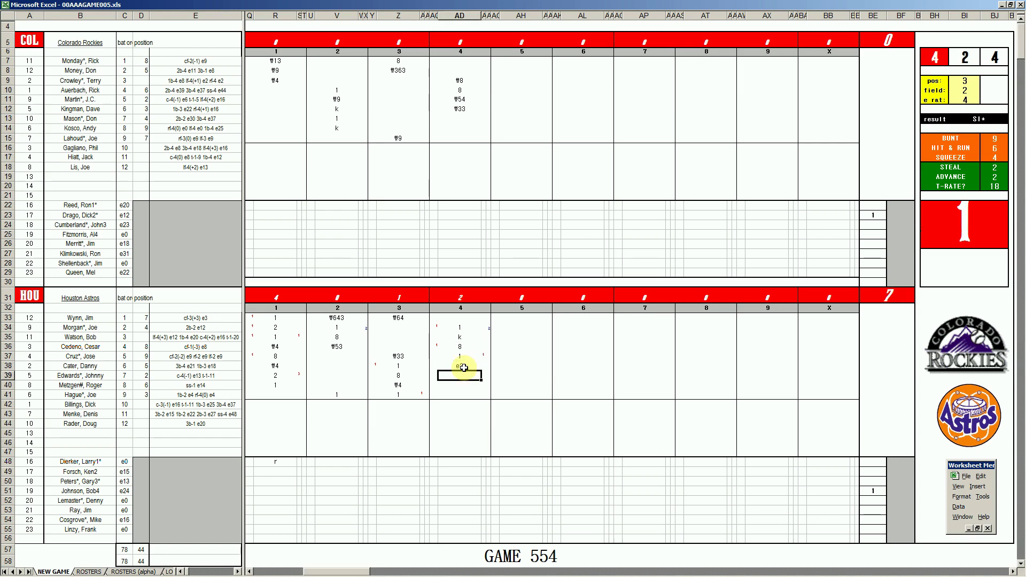
type("1")
key("Return")
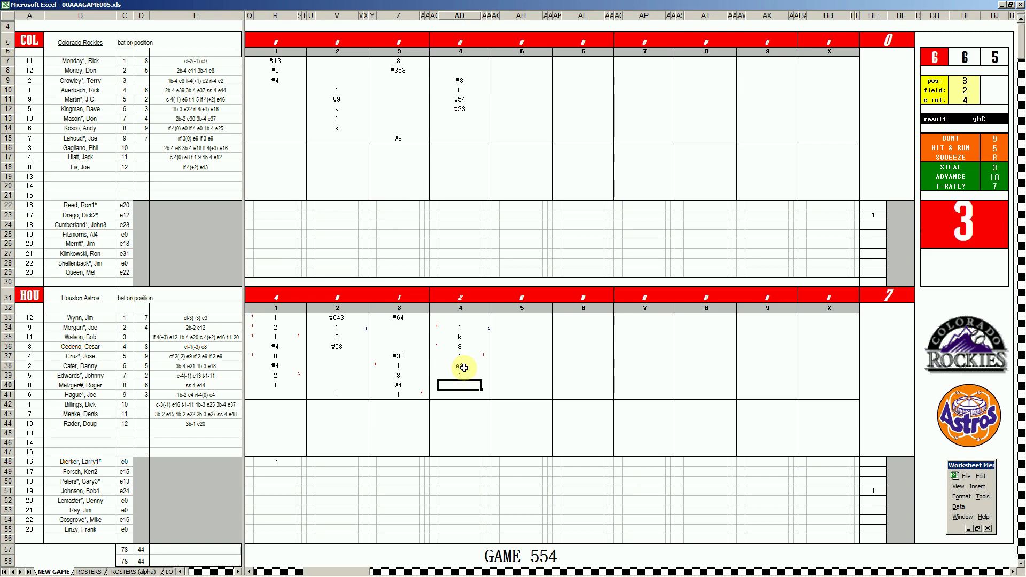
key("Tab")
type("7")
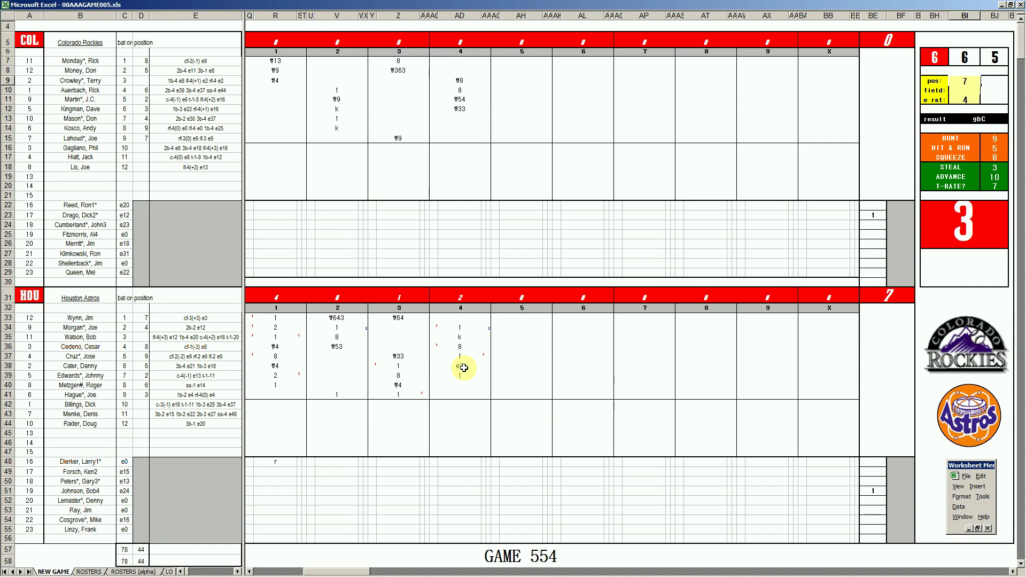
type("2")
key("Return")
key("F9")
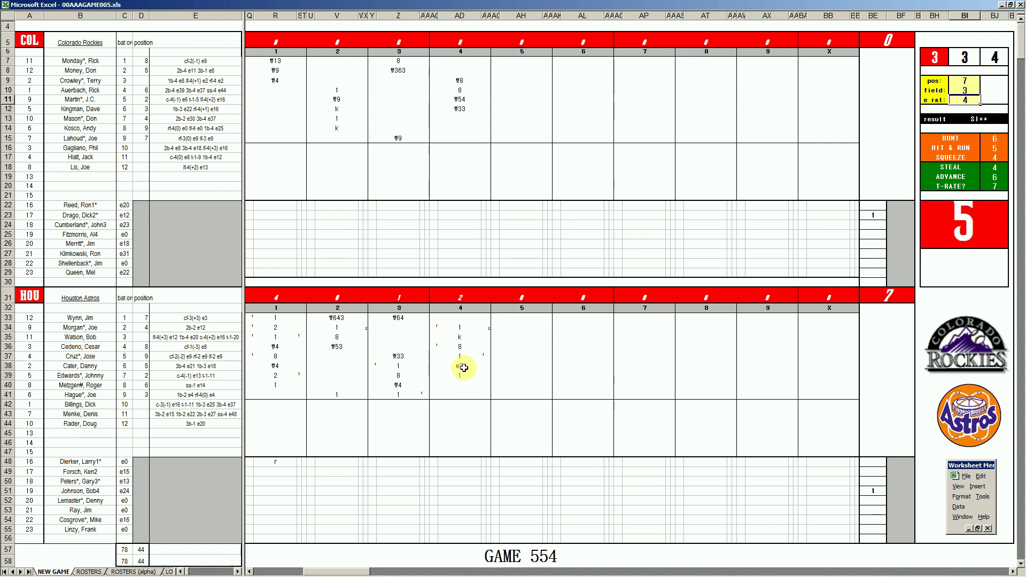
left_click(465, 386)
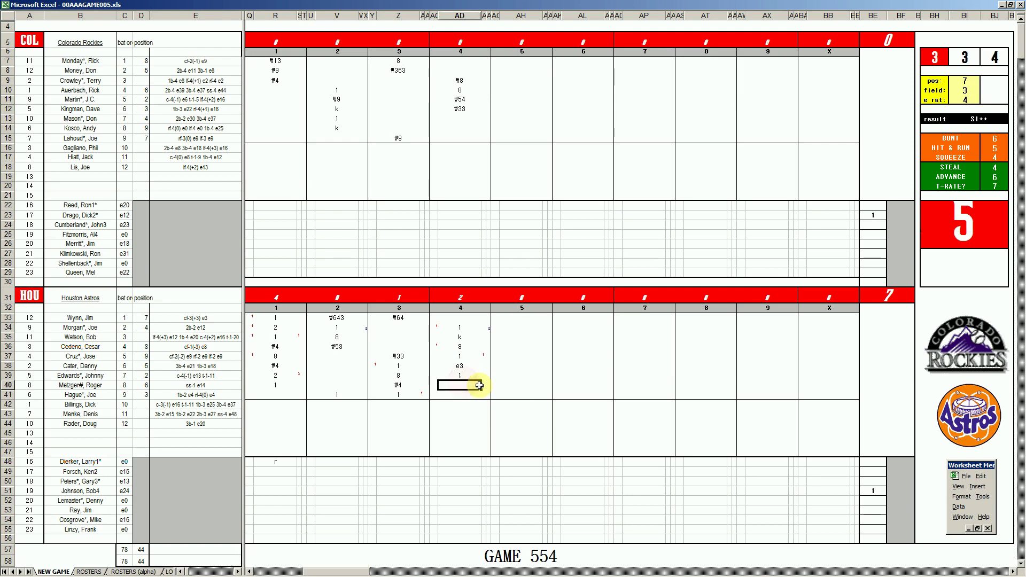
type("1")
key("Return")
Record the ₩4 out for the row 41 batter in AD41
key("Left")
key("Up")
key("Up")
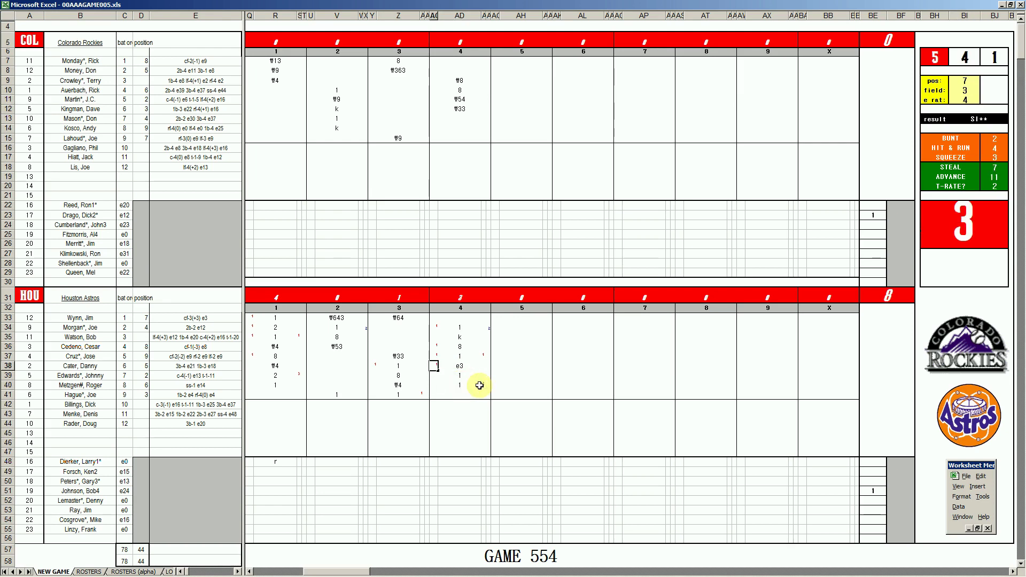
key("Right")
key("Down")
key("Down")
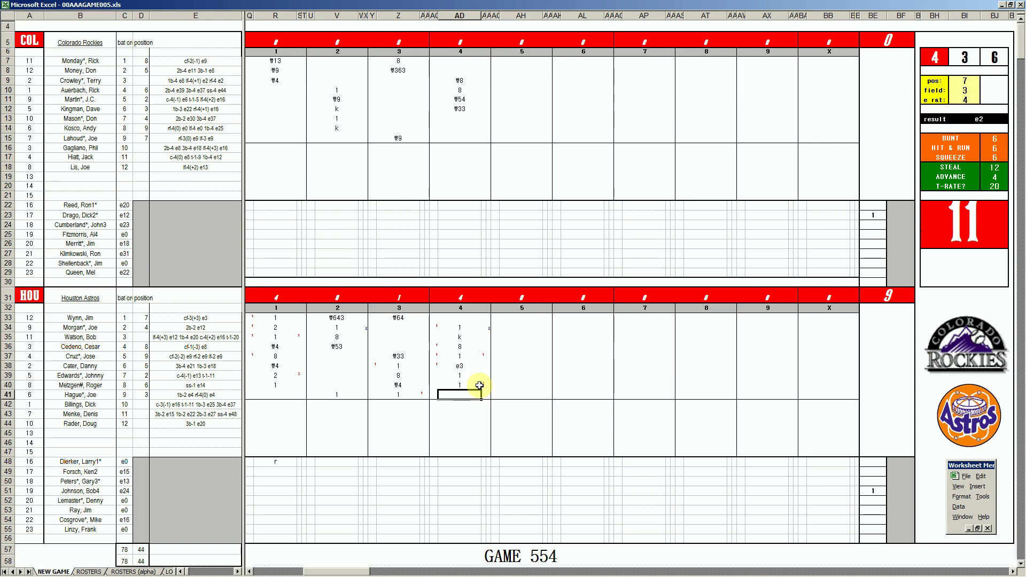
type("#4")
key("Return")
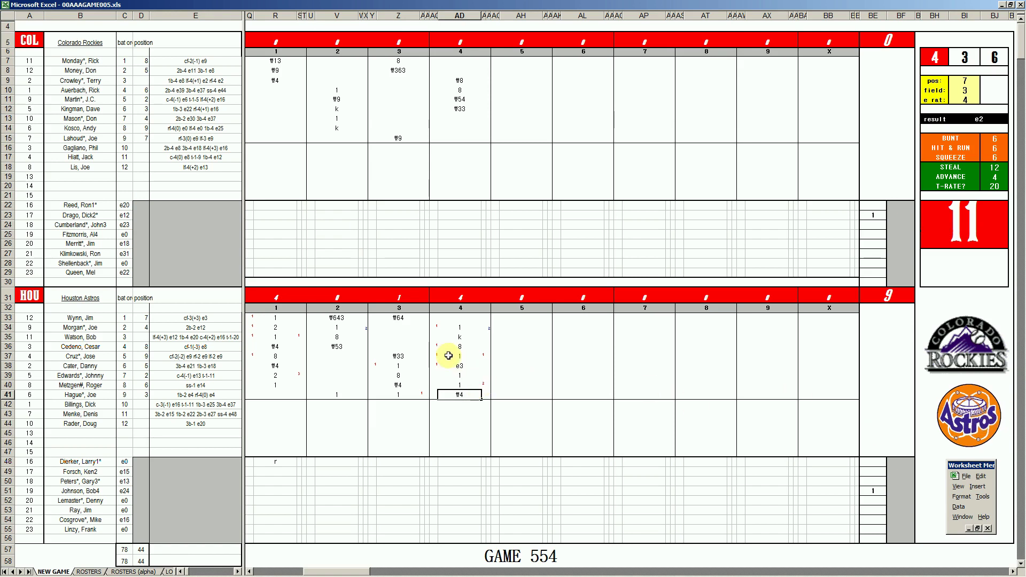
Update the pos, field and e rat ratings and record ₩7 for Wynn in AD33
left_click(459, 318)
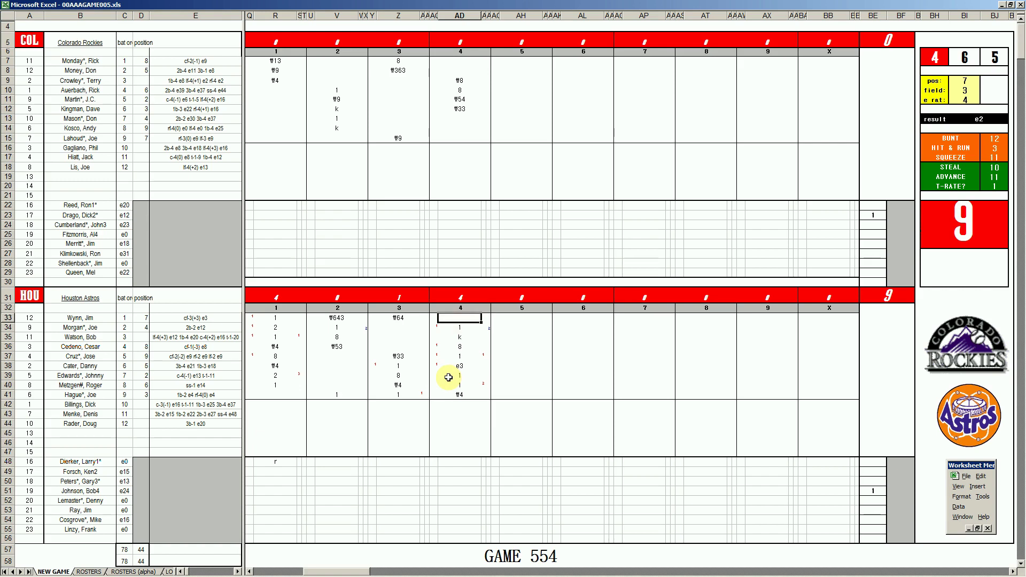
key("Tab")
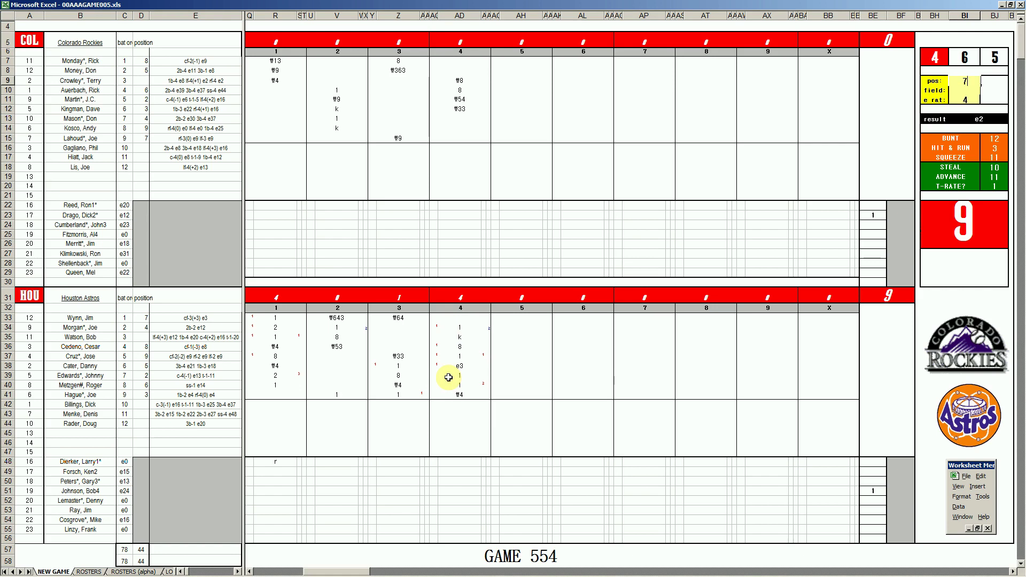
key("Return")
type("3")
key("Return")
type("9")
key("Return")
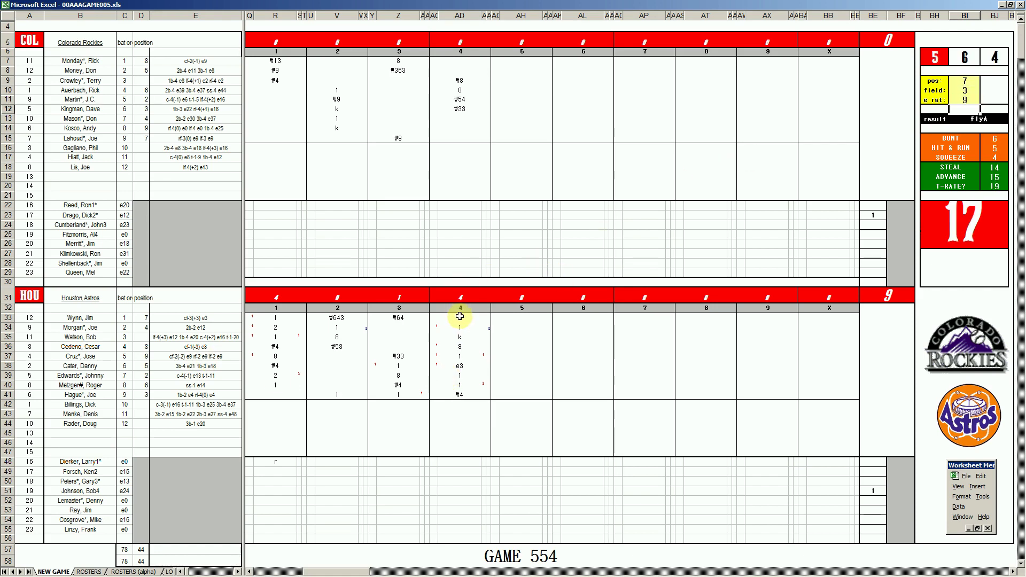
left_click(460, 318)
type("f7")
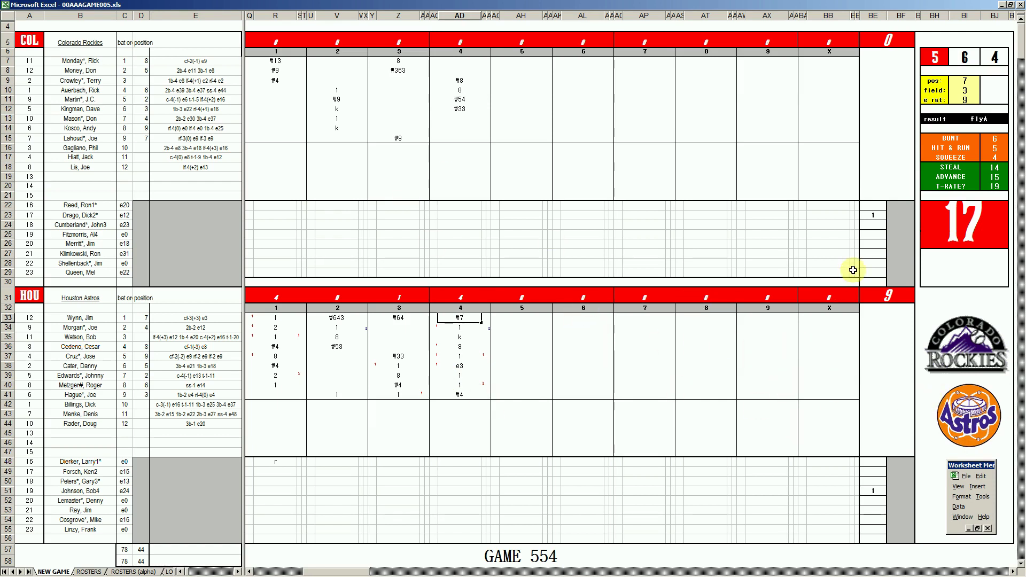
Enter 4 in tally cell BF23 and 5 in BE27
left_click(903, 215)
type("4")
key("Return")
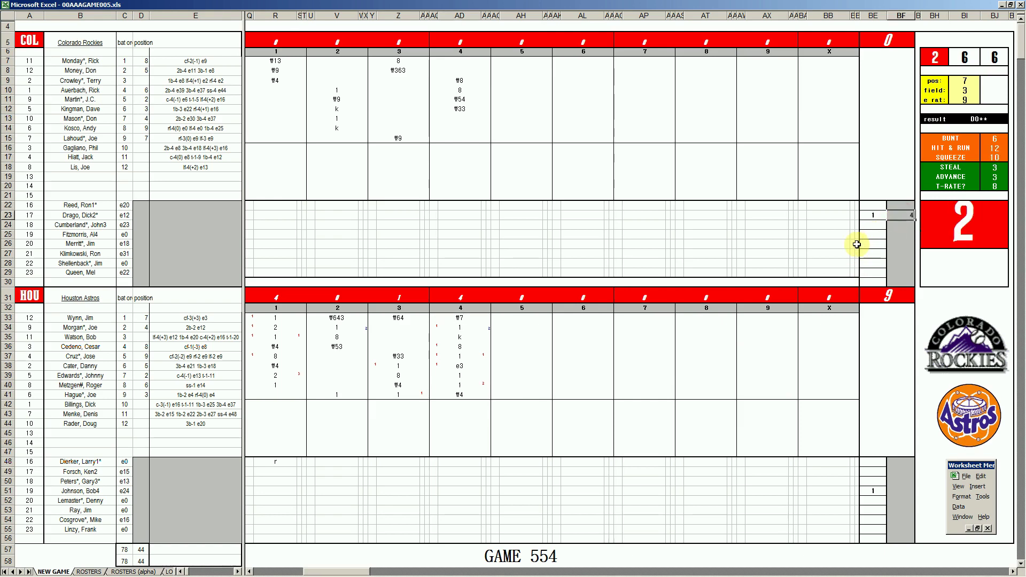
left_click(874, 252)
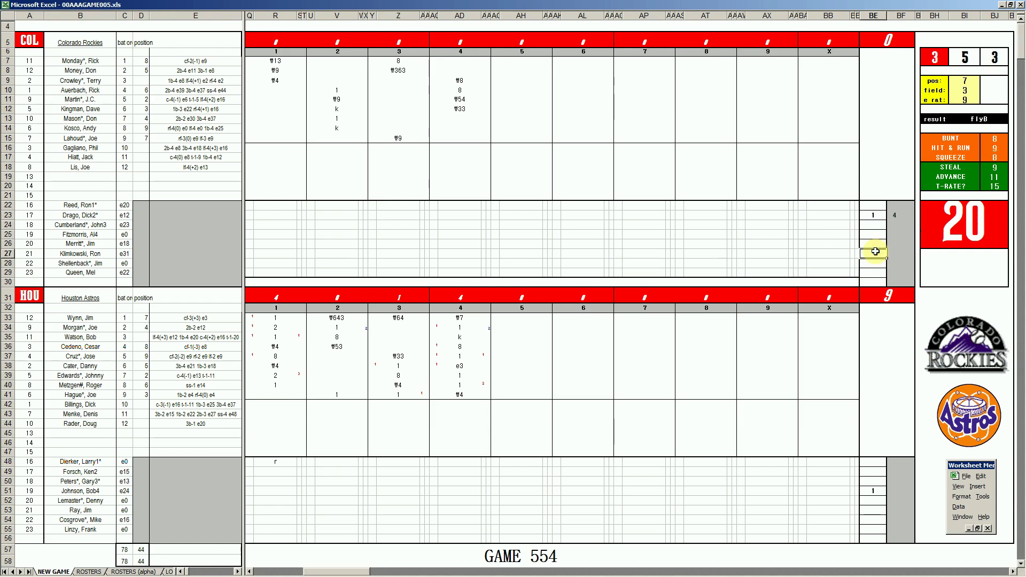
type("5")
Enter ₩4, k and ₩13 in AH13–AH15 for Colorado's fifth inning
left_click(519, 118)
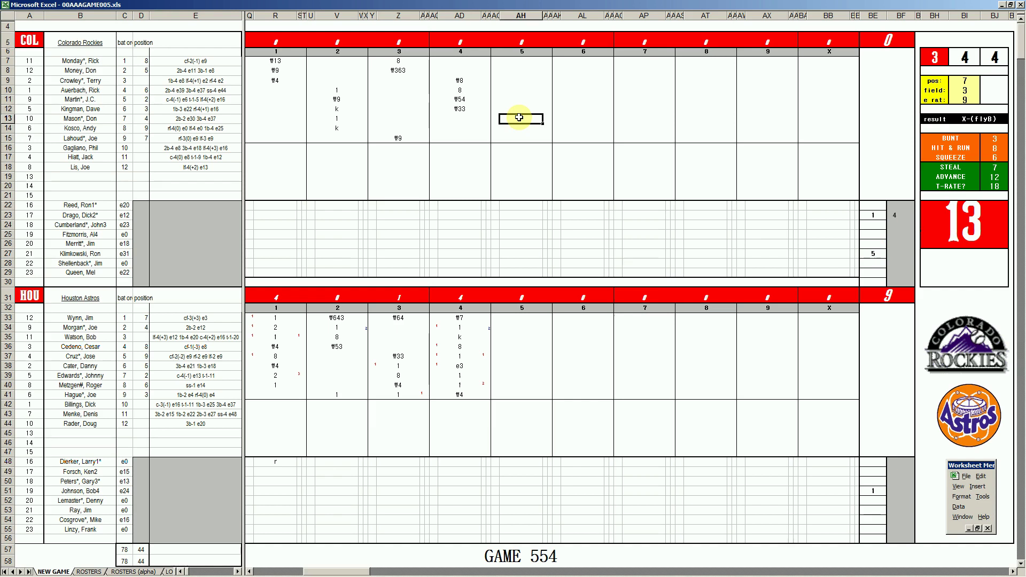
double_click(520, 117)
type("4")
key("Return")
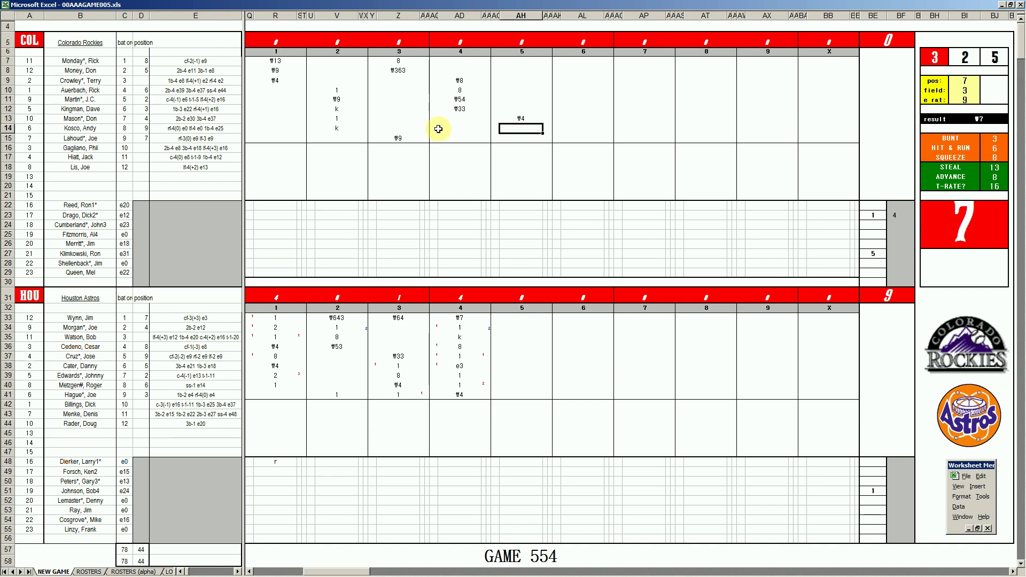
type("k")
key("Return")
type("f")
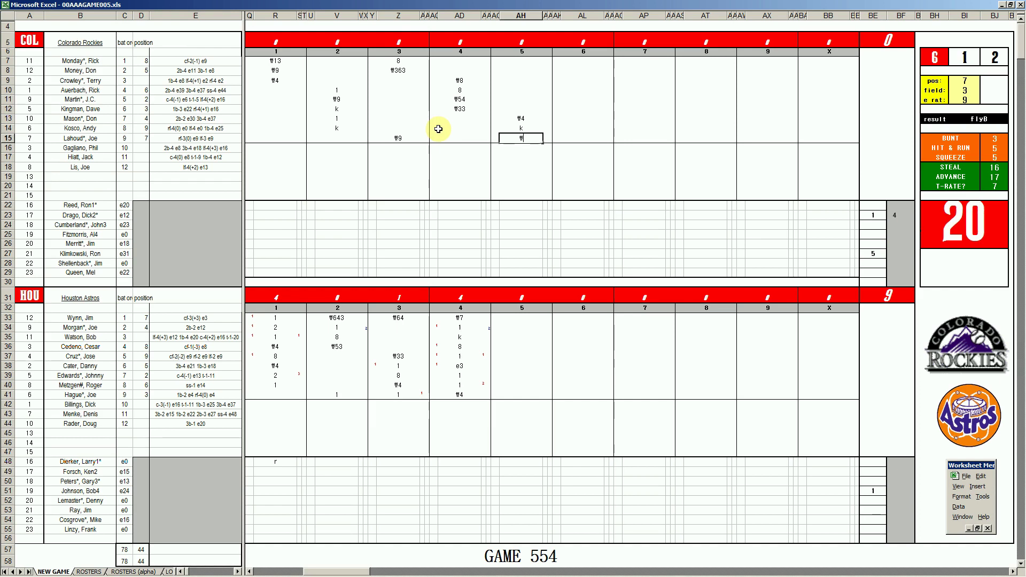
type("w13")
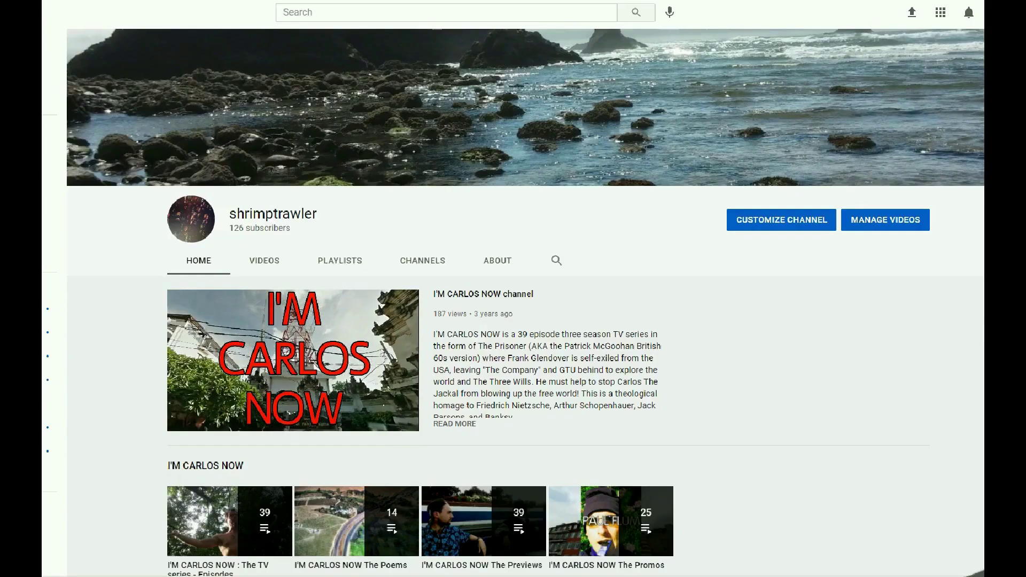
scroll(513, 320, "down", 5)
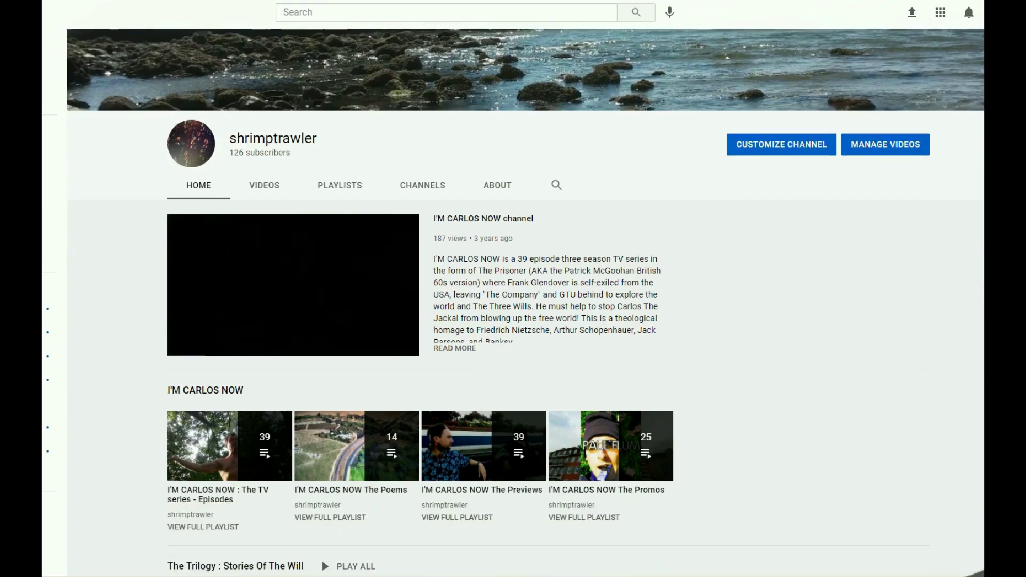
scroll(513, 320, "down", 5)
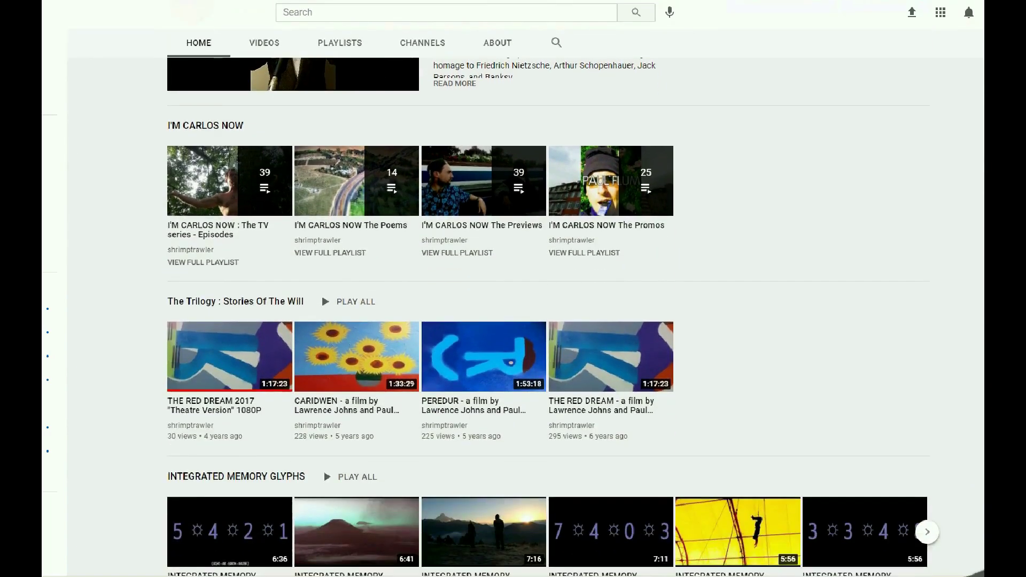
scroll(513, 320, "down", 4)
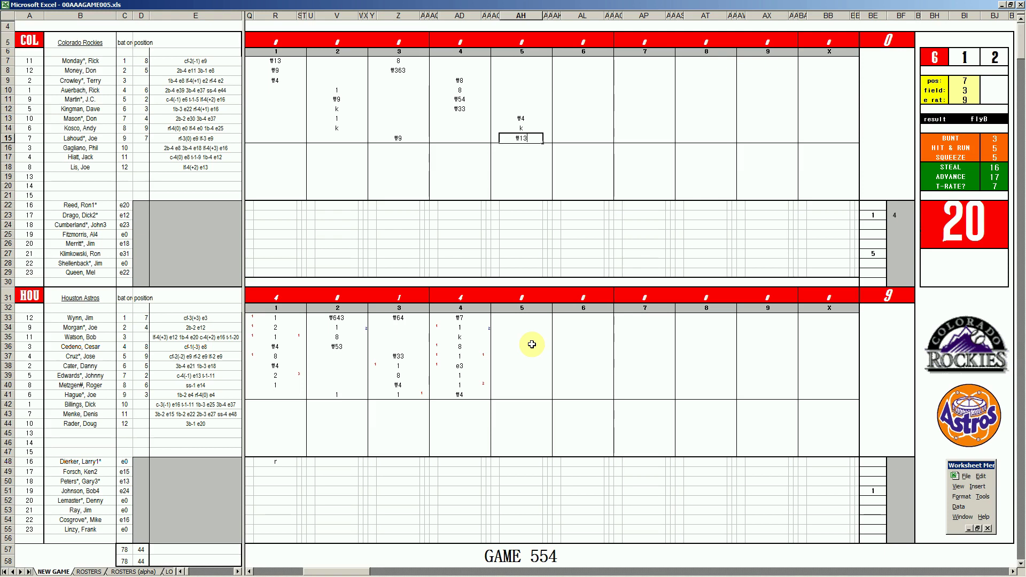
Enter ₩9, ₩7 and 1 for Houston's rows 34–36 in the fifth inning
left_click(520, 327)
type("ᴪ")
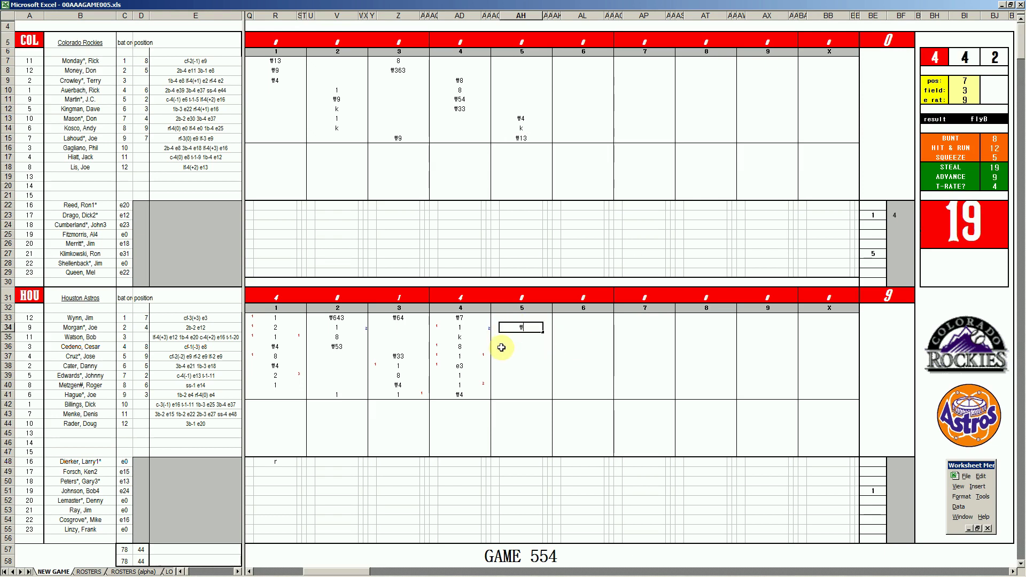
type("¥9")
key("Return")
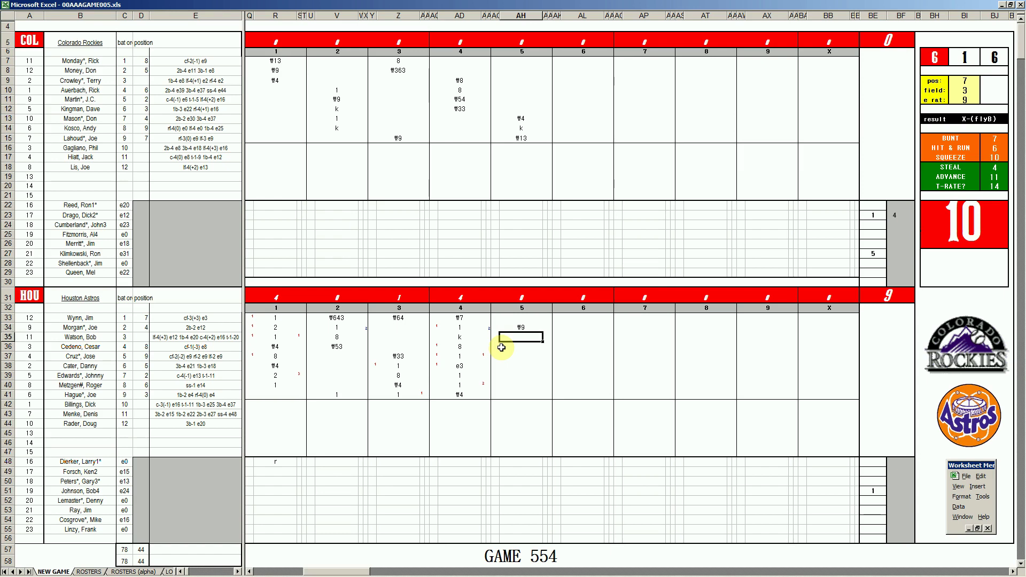
type("¥7")
key("Return")
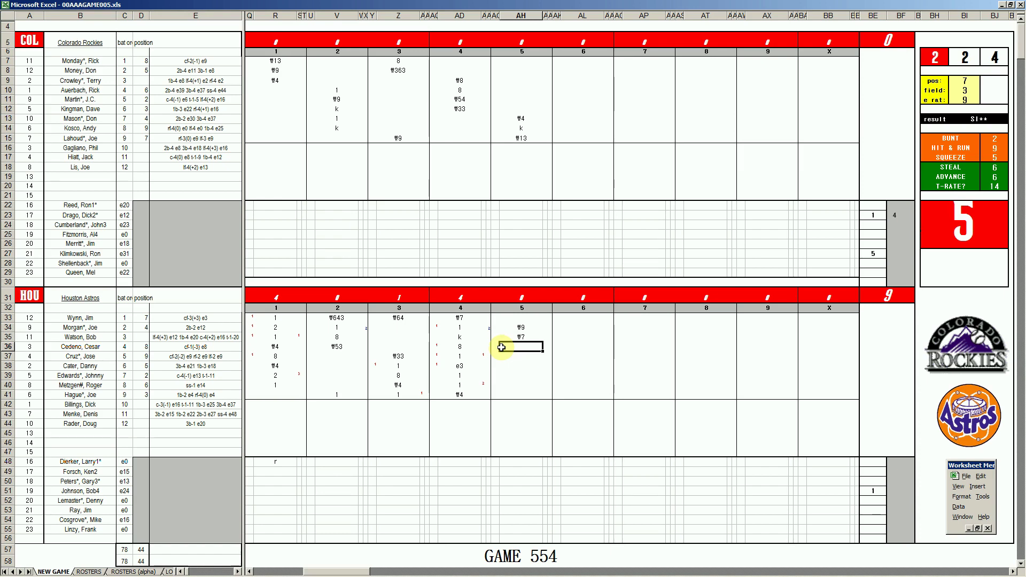
type("1")
key("Return")
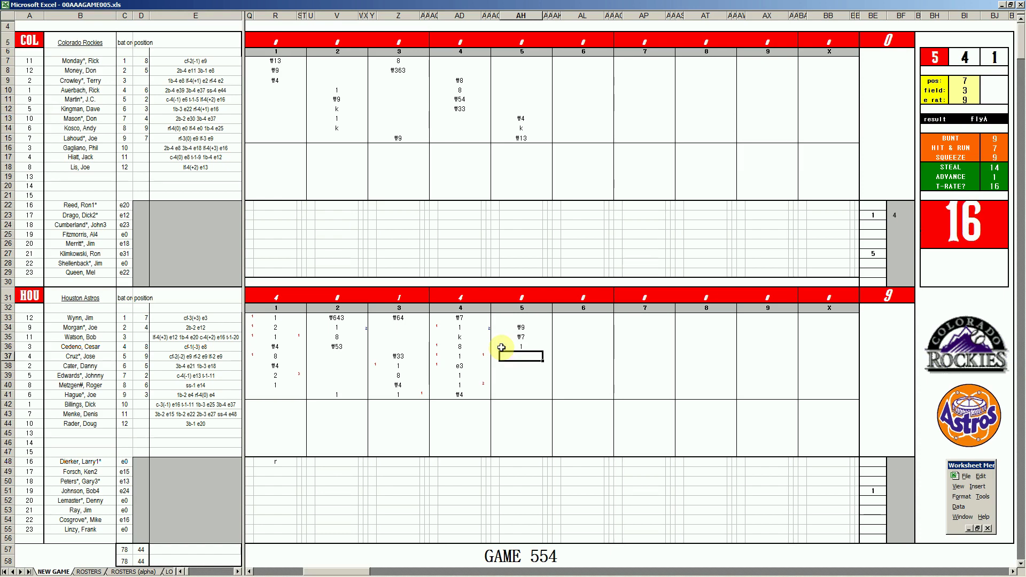
Set pos 4, field 2, e rat 30 and record ₩43 in AH37
left_click(966, 80)
type("4")
key("Return")
type("2")
key("Return")
type("30")
key("Return")
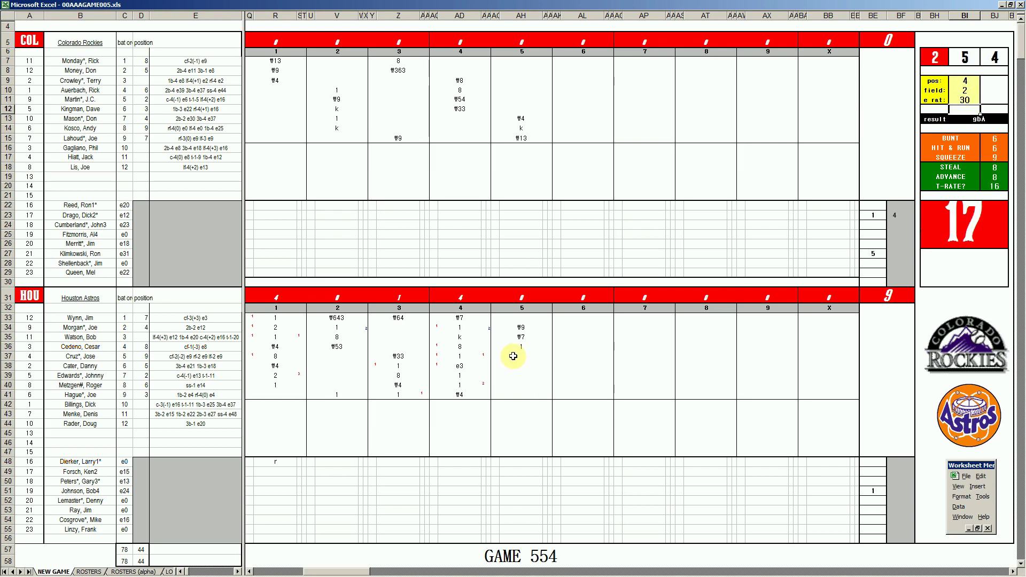
left_click(518, 356)
type("₩43")
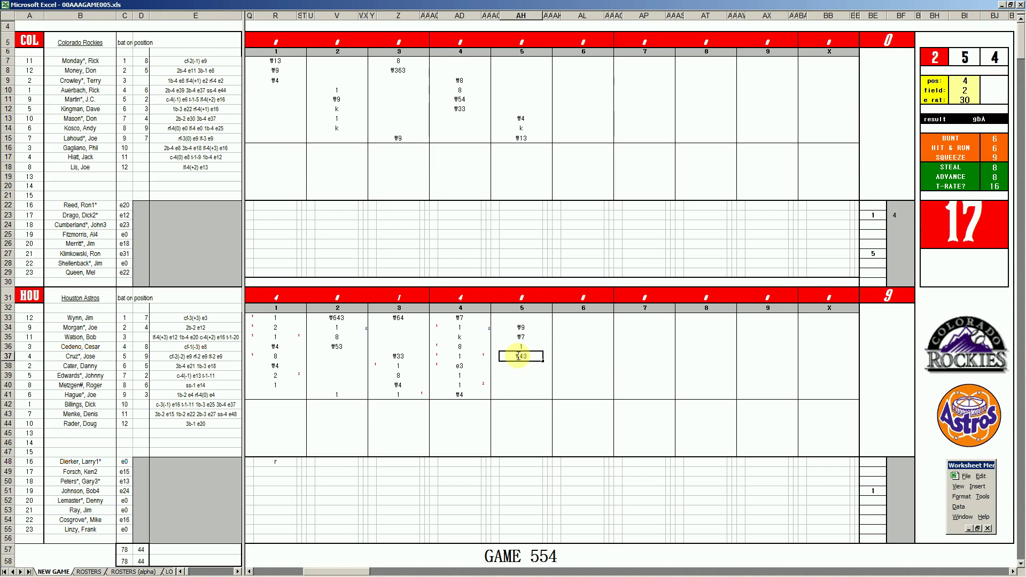
Enter k, 1 and ₩643 in AL7–AL9, then set pos 6 and field 4
left_click(580, 58)
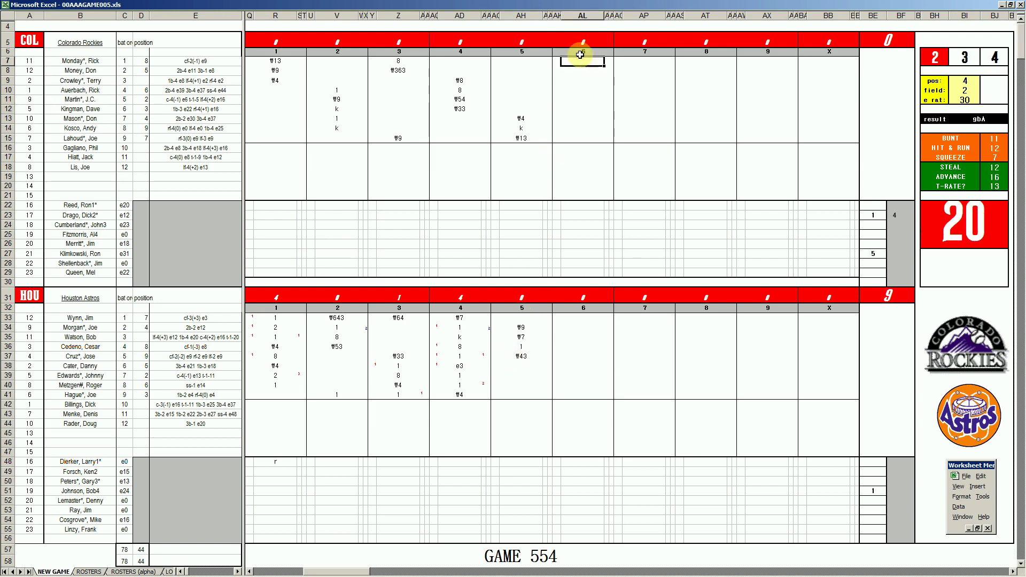
key("Return")
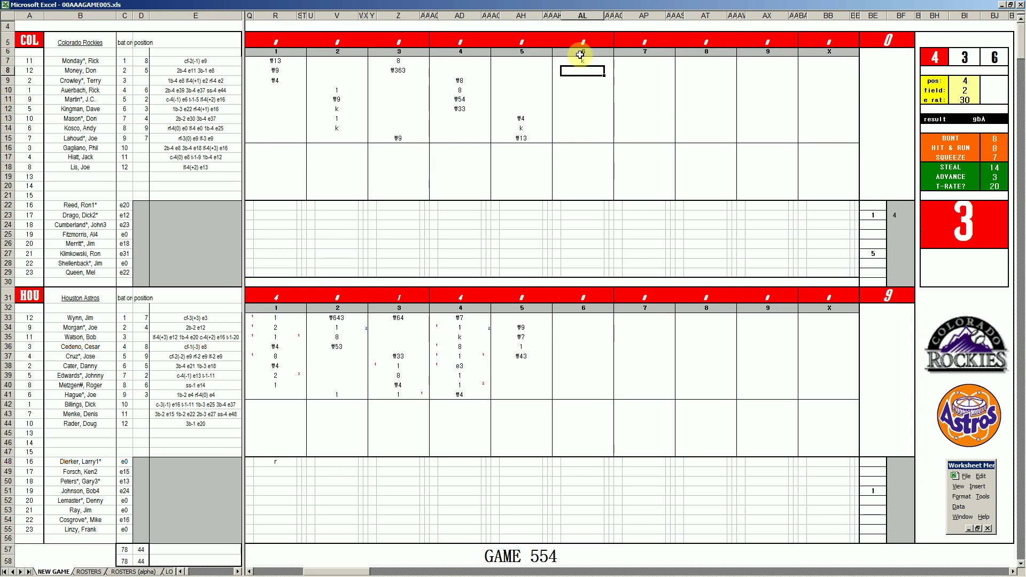
type("1")
key("Return")
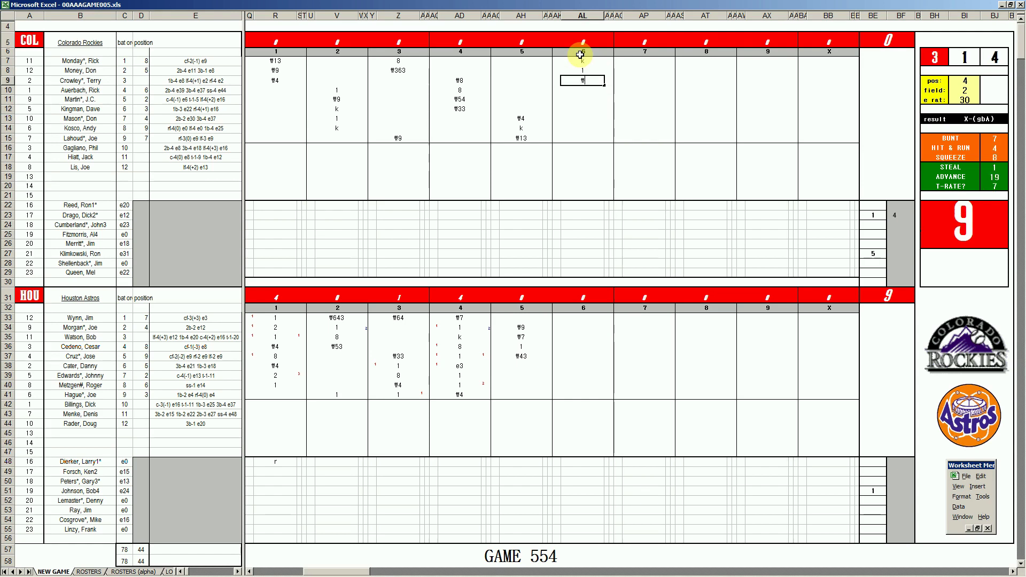
type("₩643")
left_click(583, 367)
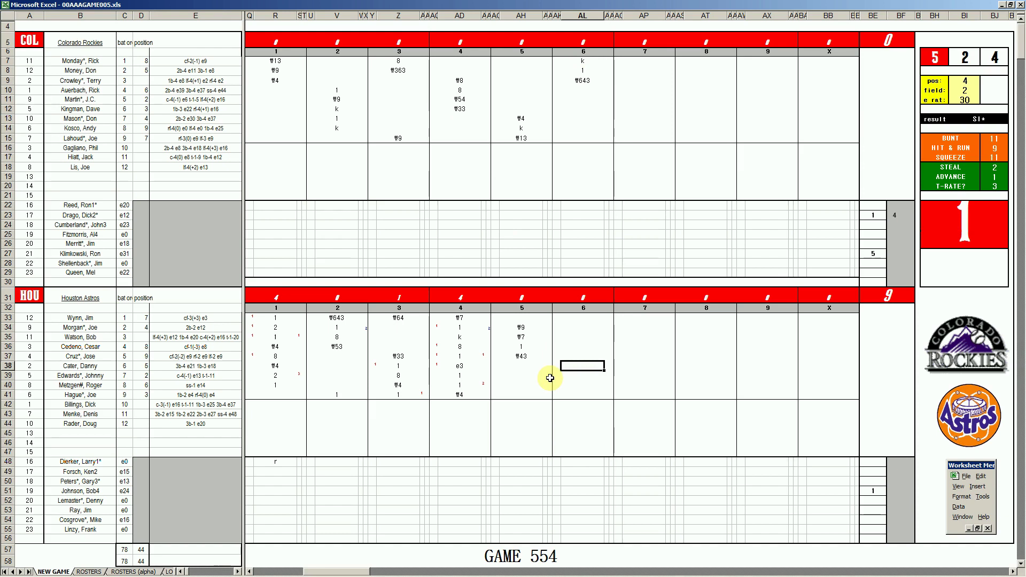
type("6")
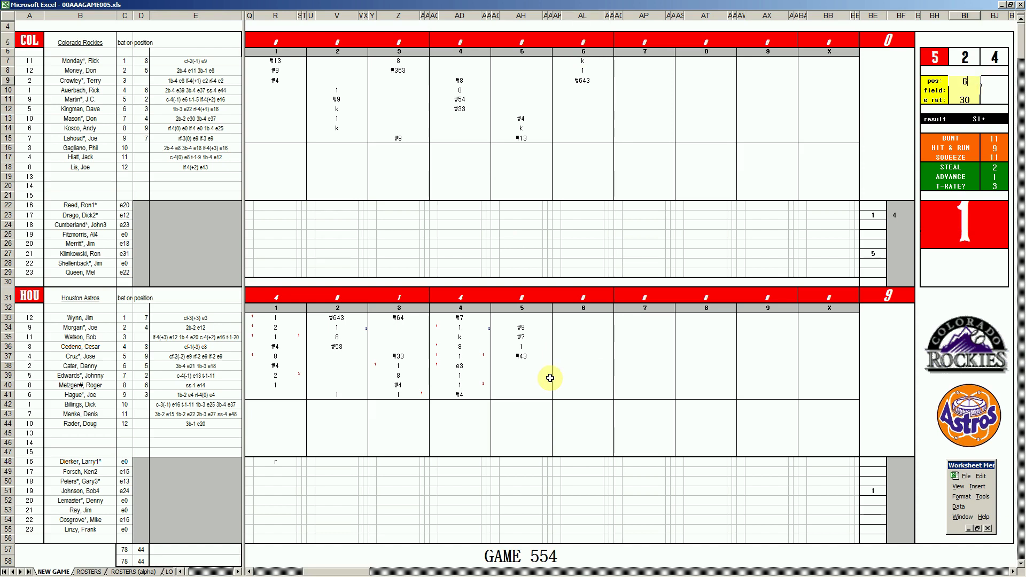
key("Return")
type("4")
key("Return")
type("4")
type("30")
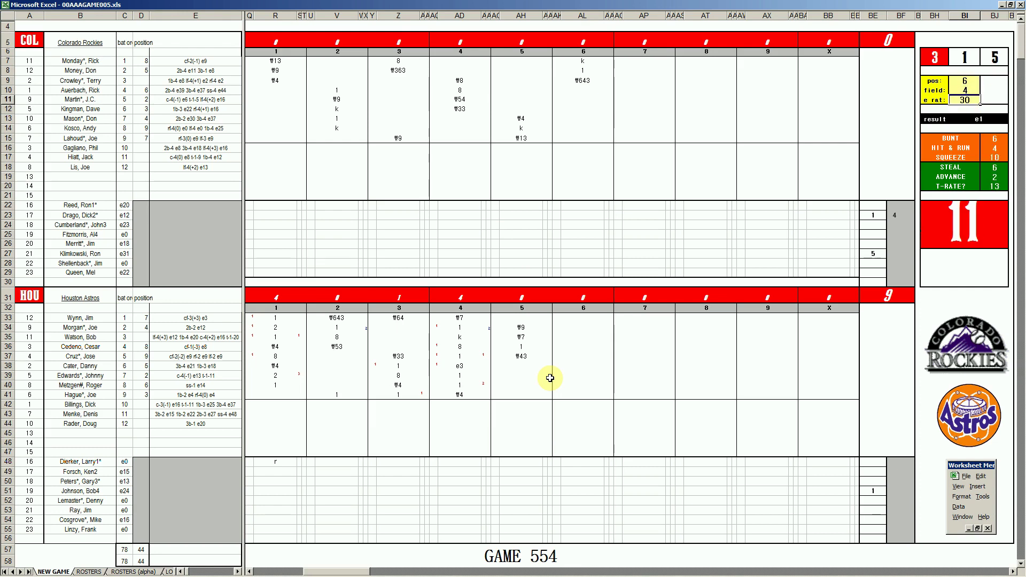
Enter e6, ₩6, ₩64 and ₩43 in AL38–AL41 for Houston's sixth inning
key("Return")
left_click(572, 371)
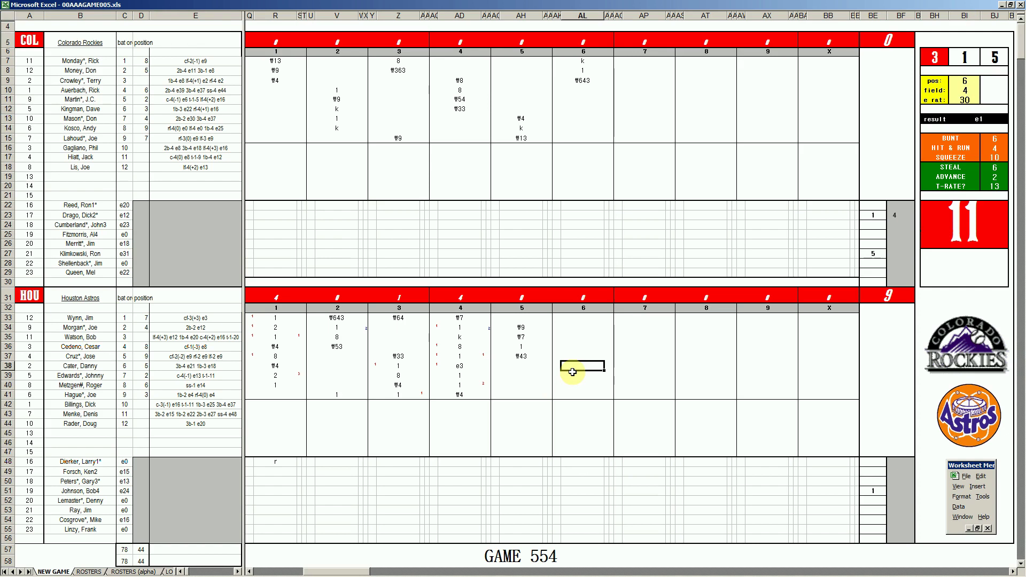
type("e6")
key("Return")
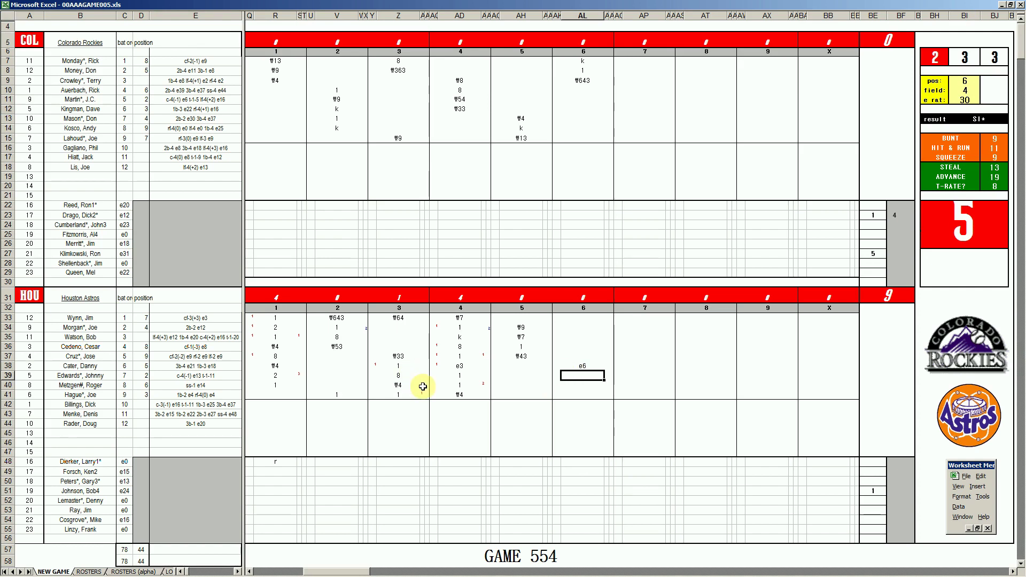
type("¥6")
key("Return")
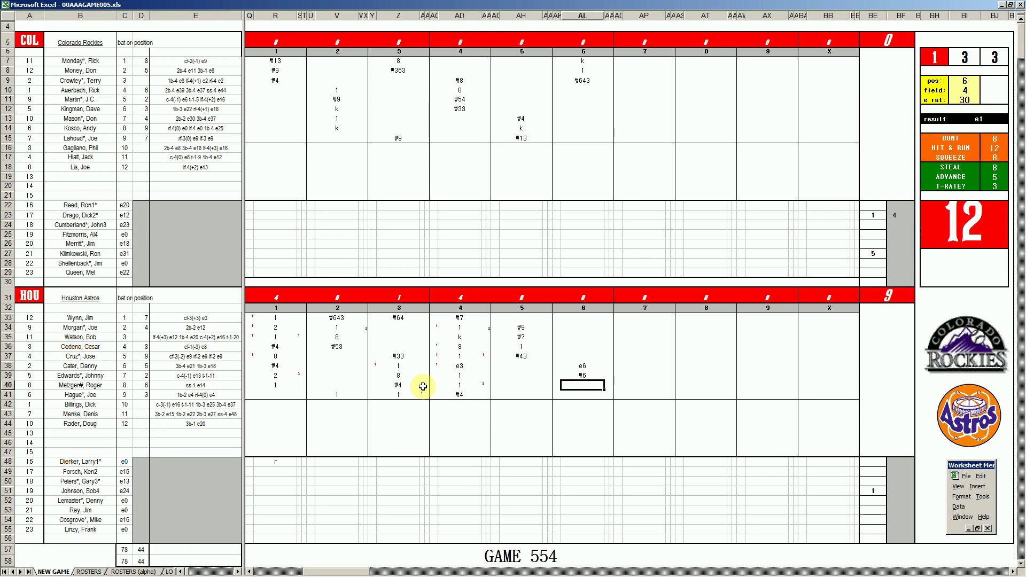
type("¥64")
key("Return")
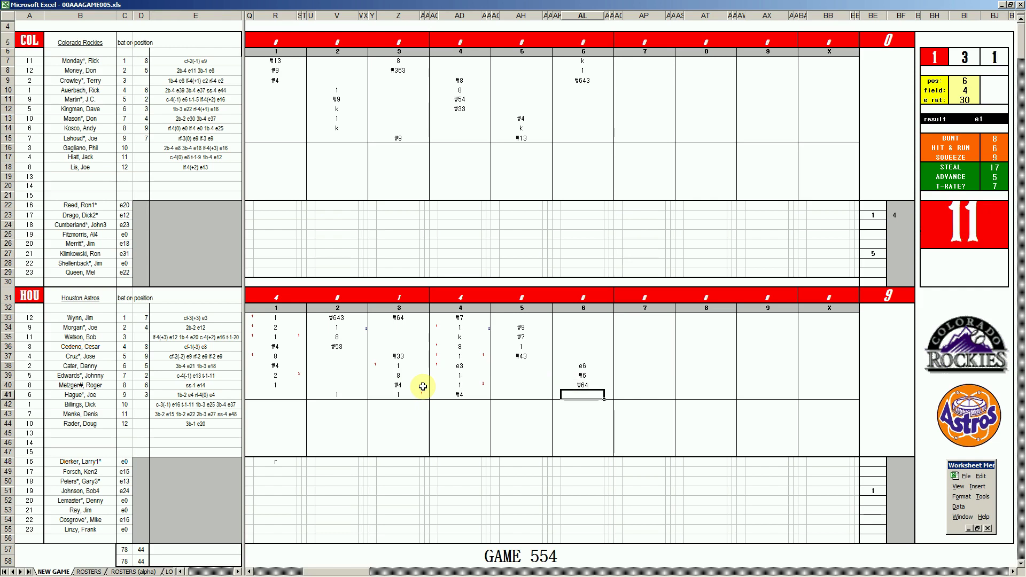
type("¥43")
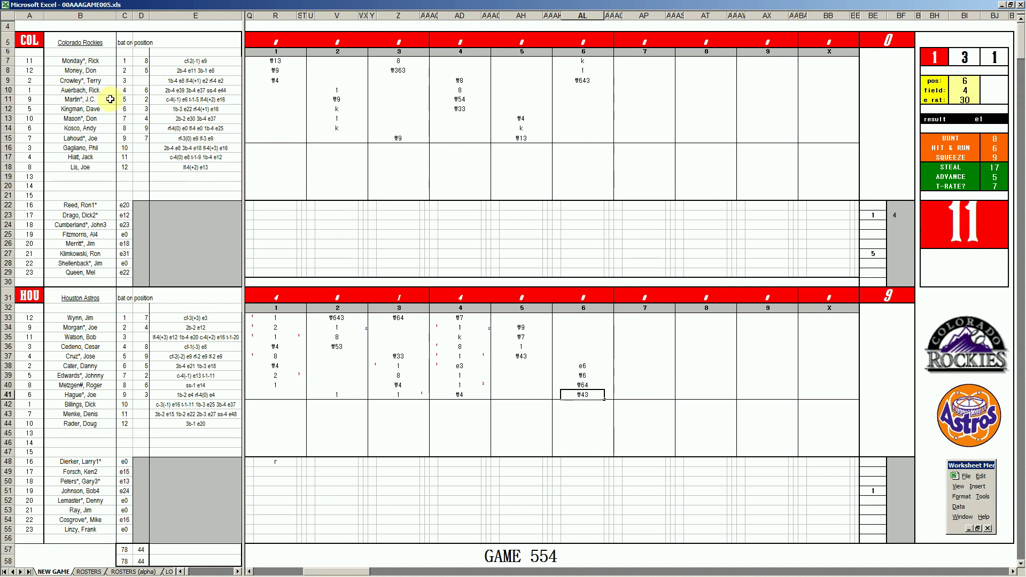
Enter k in AP10 and AP11, then ₩6 in AP12
left_click(632, 90)
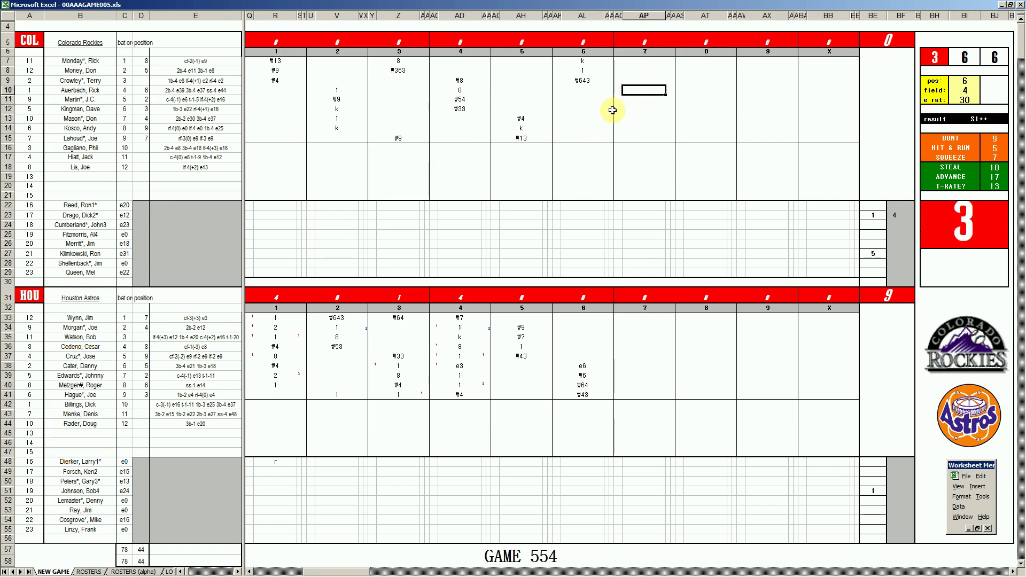
type("k")
key("Return")
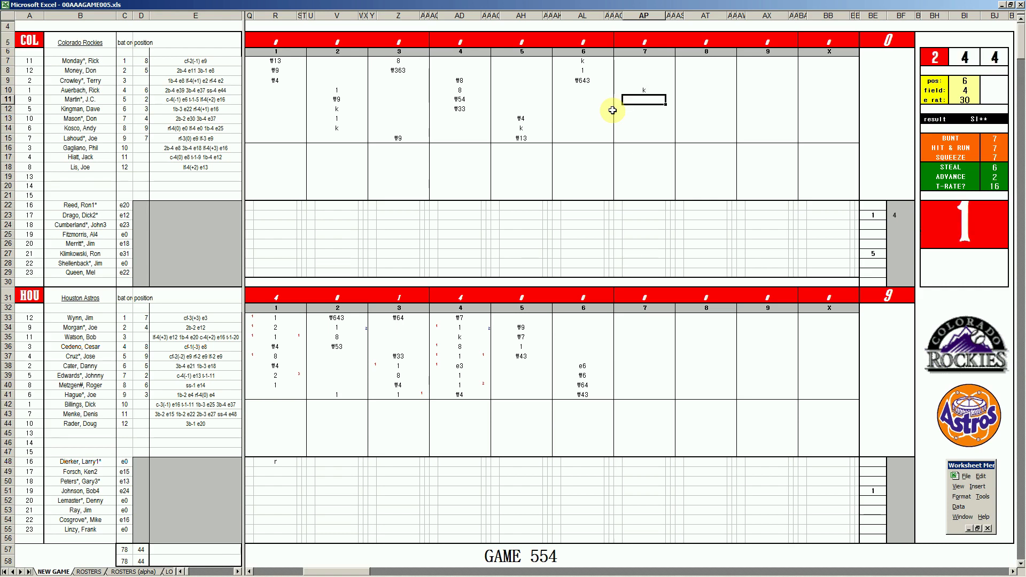
type("k")
key("Return")
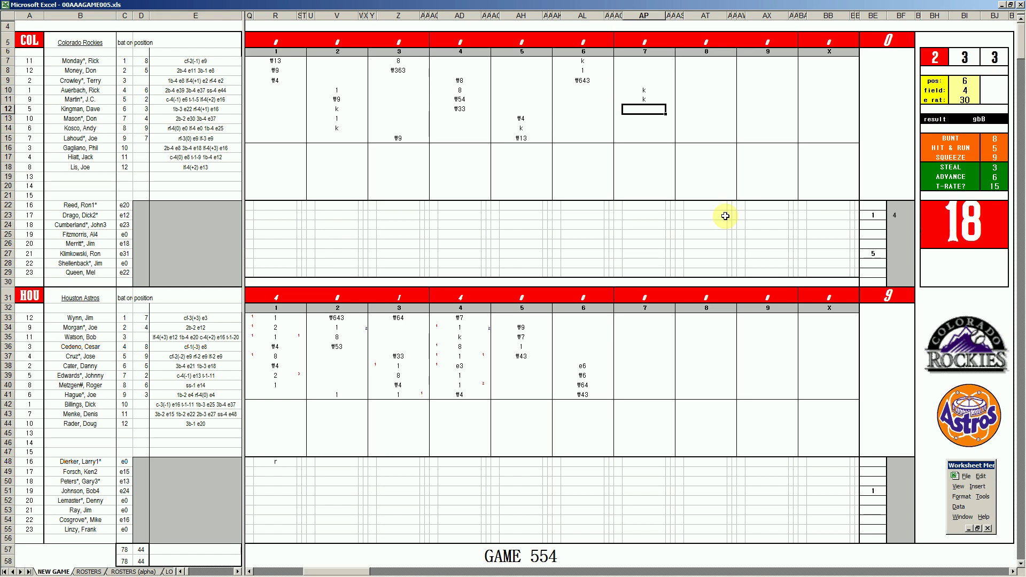
type("\\6")
key("F2")
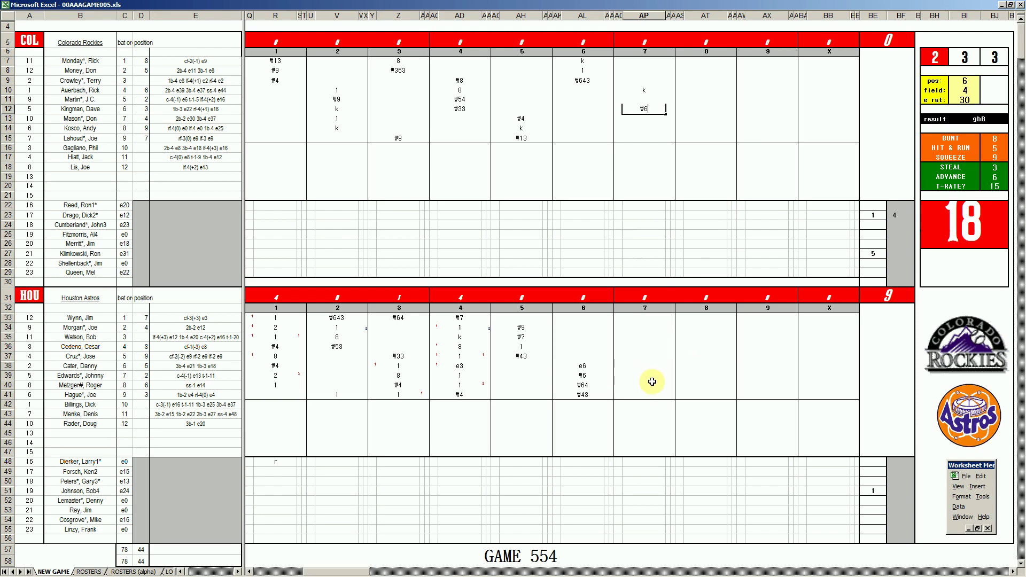
left_click(666, 571)
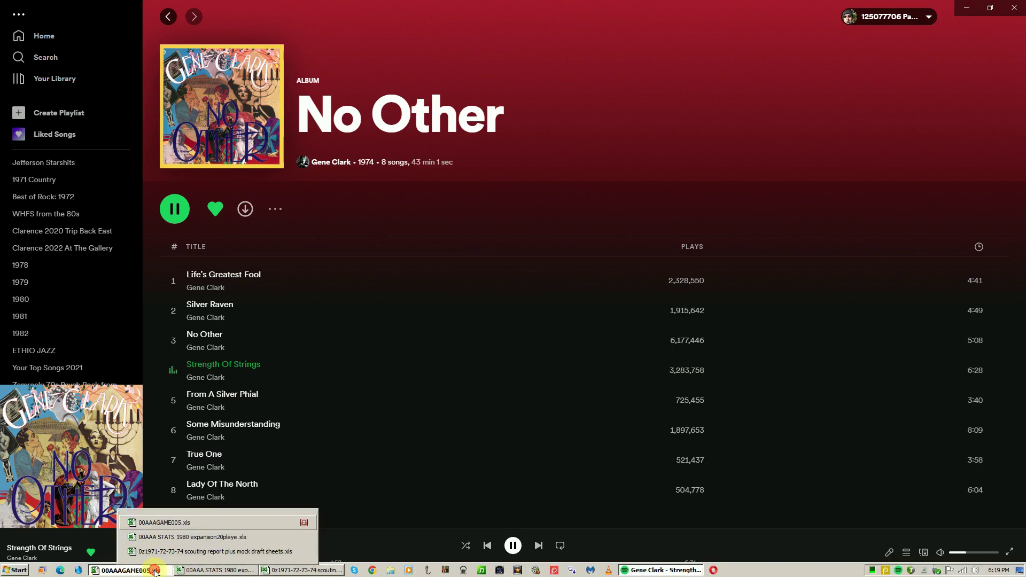
left_click(128, 570)
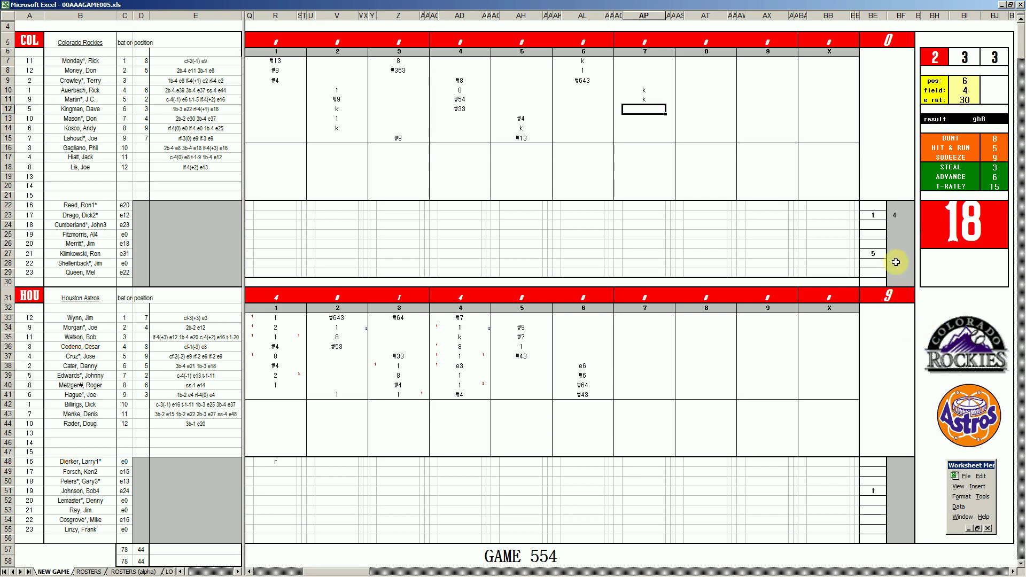
Enter 2 in tally box BF27 and 7 in BE26
left_click(903, 255)
type("2")
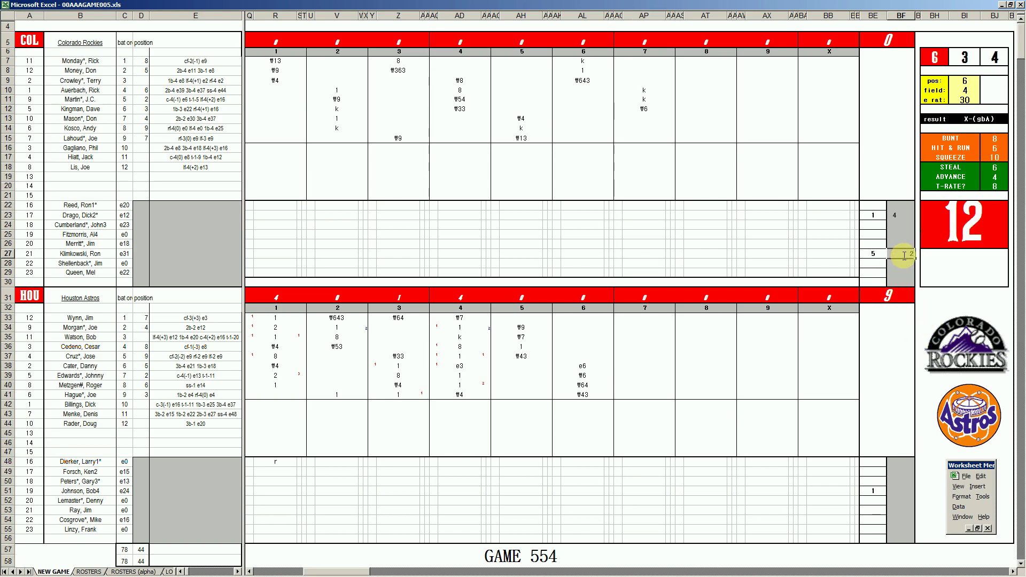
key("Return")
type("7")
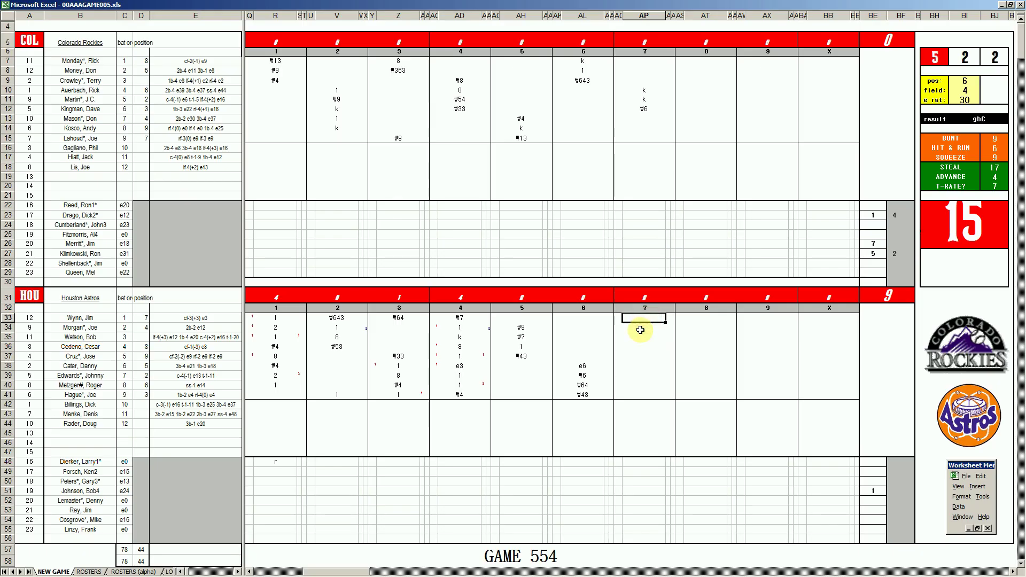
type("f6")
Enter ₩6, ₩4 and ₩63 in AP33–AP35 for Houston's seventh inning
key("Return")
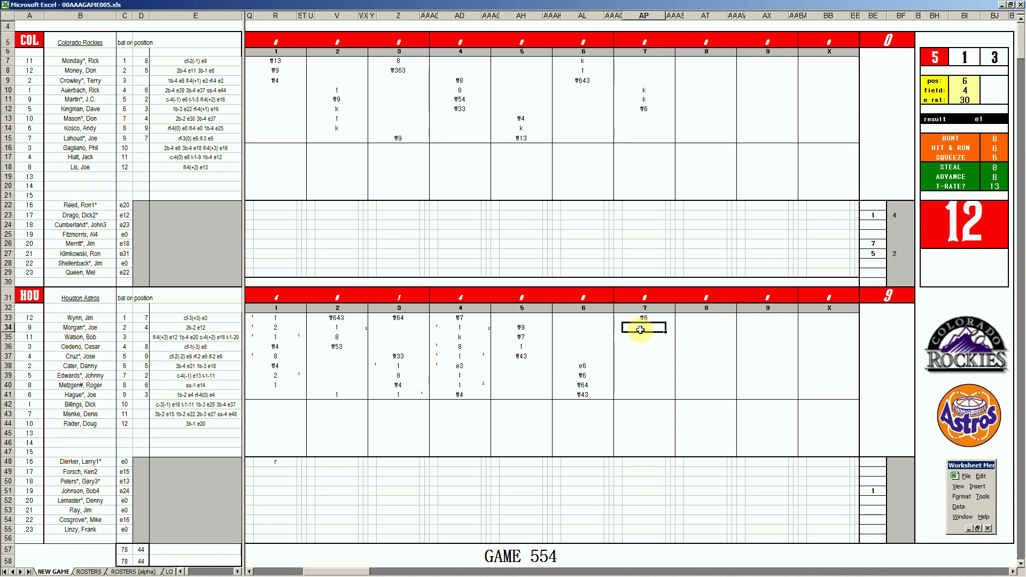
type("f4")
key("Return")
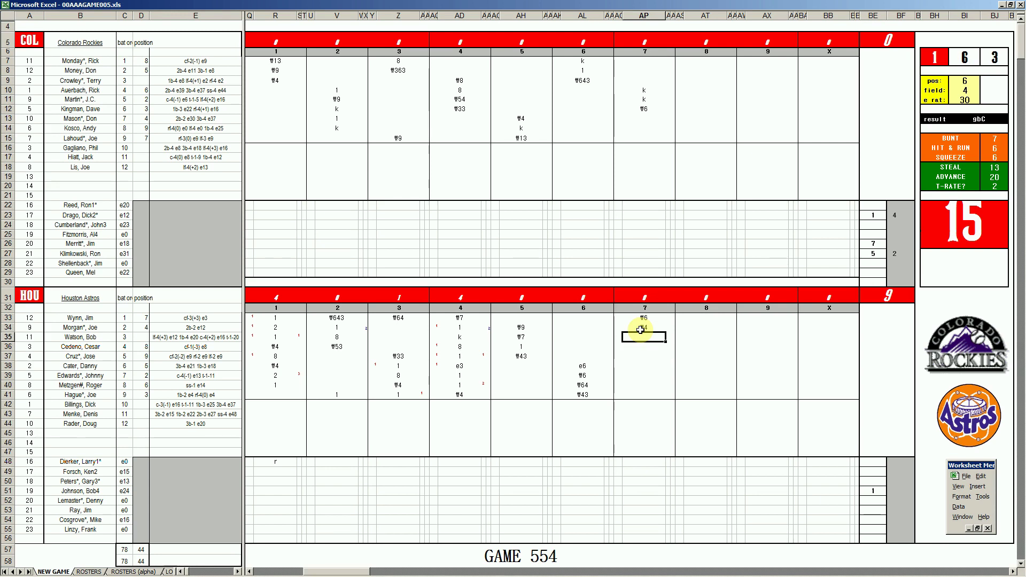
type("f63")
key("Return")
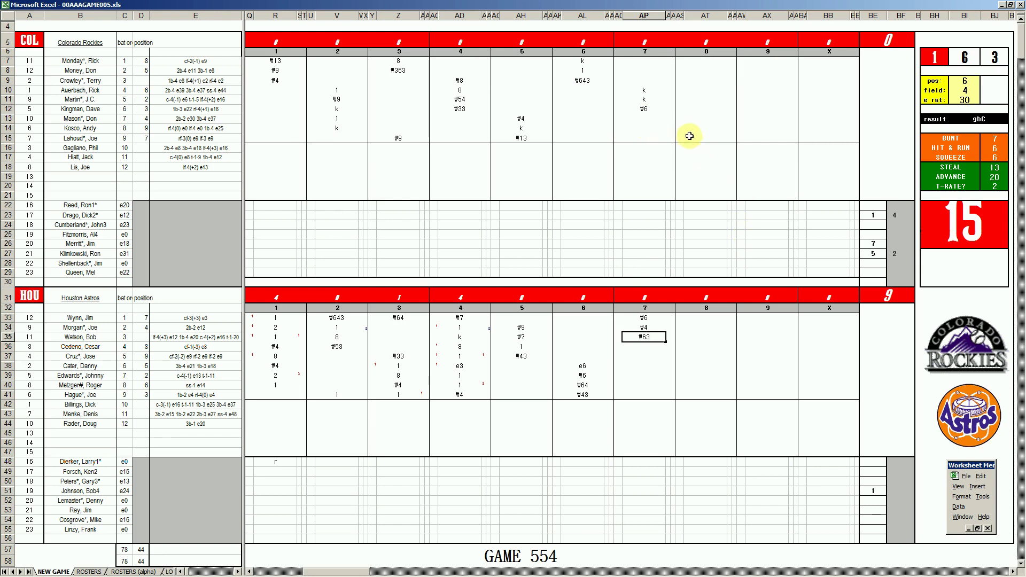
left_click(696, 118)
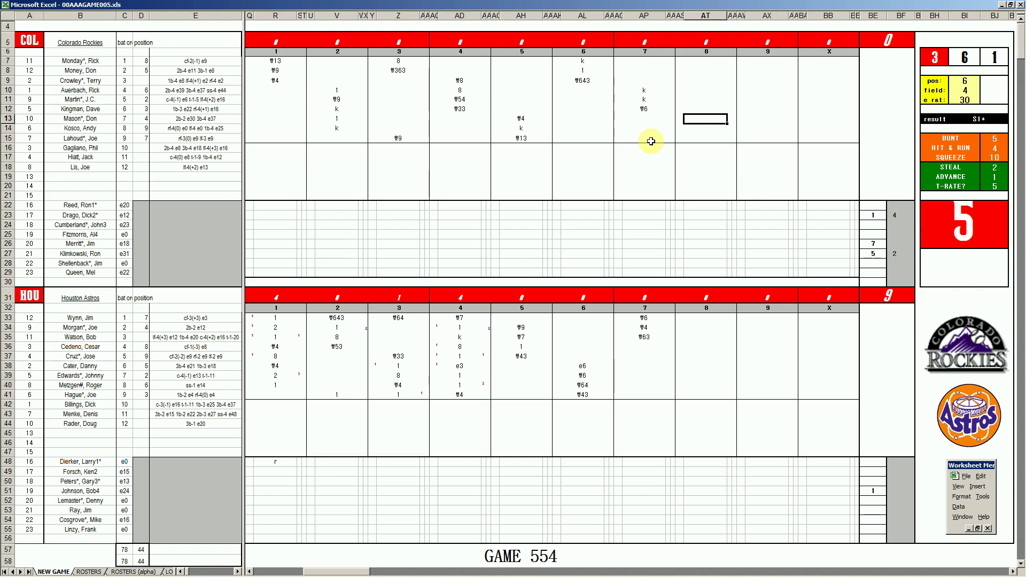
type("33")
Enter ₩33, ₩7, 2 in AT13–AT15, 1 in AT7, the AT15 marker, and 8 in AT8
key("Return")
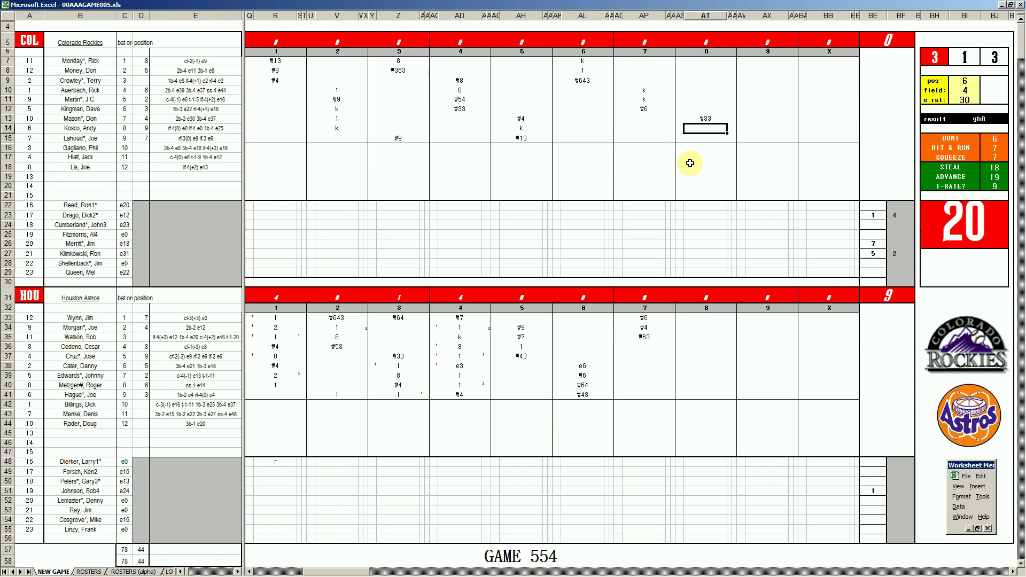
type("7")
key("Return")
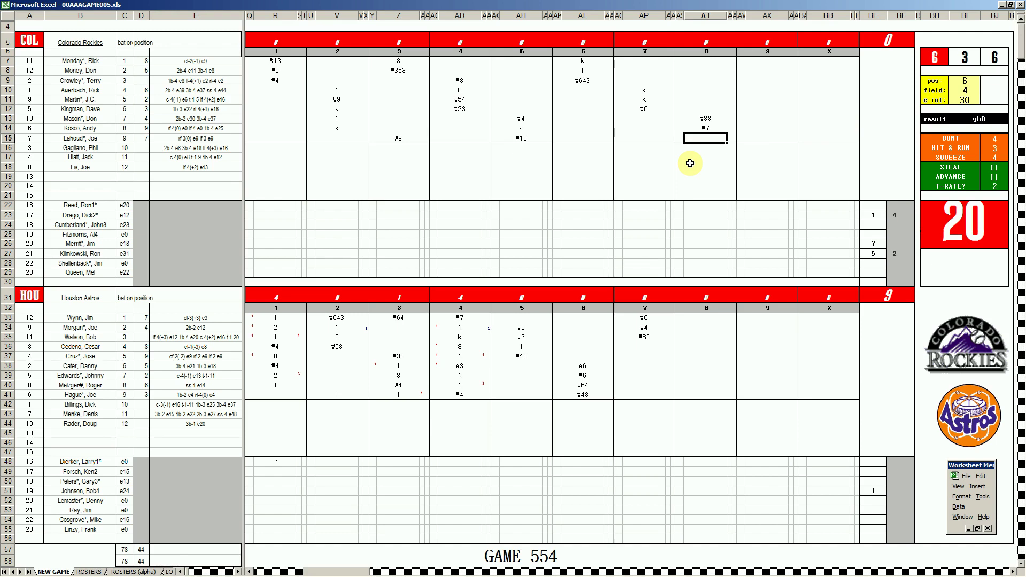
type("2")
left_click(706, 61)
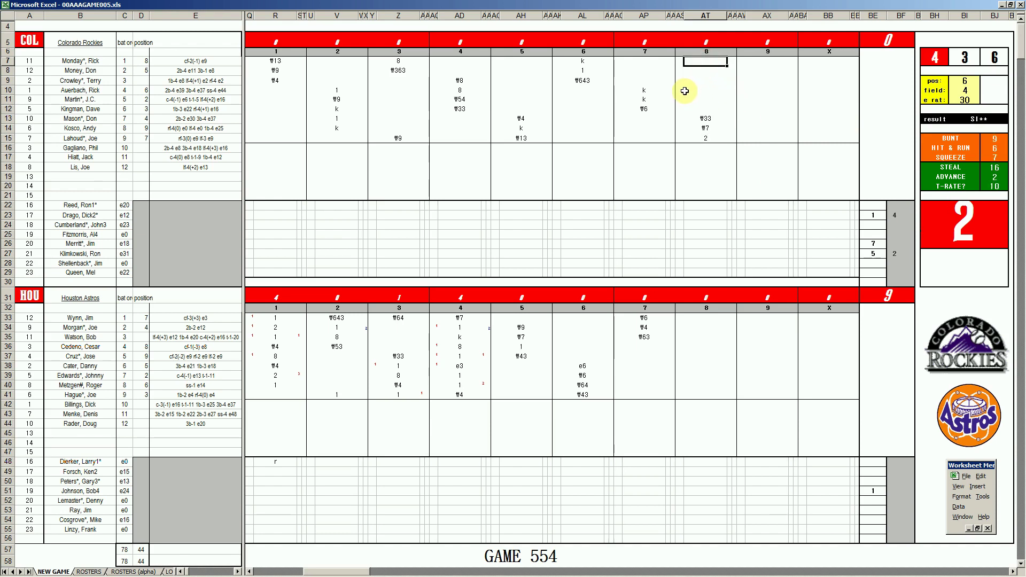
type("1")
key("Return")
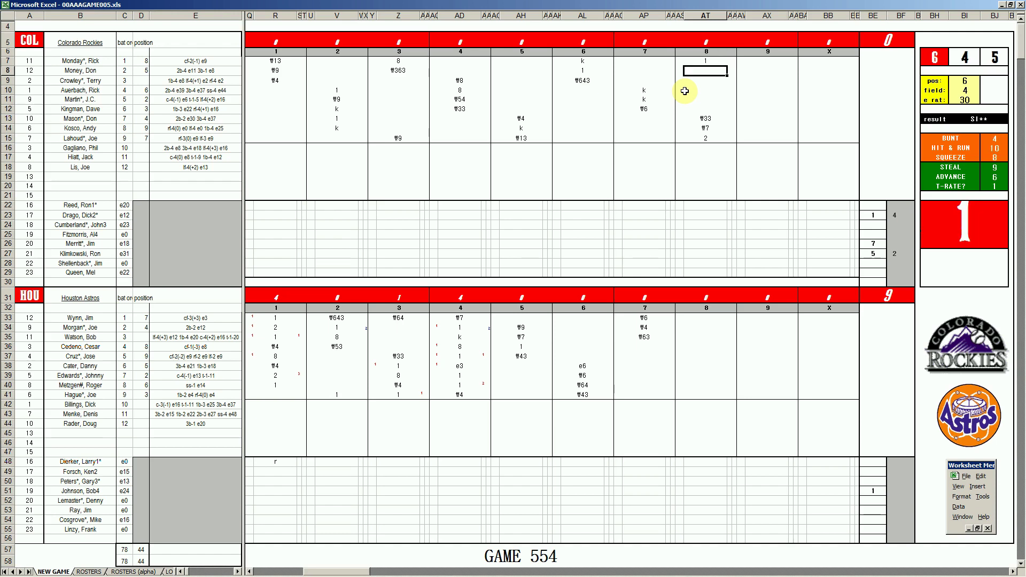
key("Left")
key("Down")
key("Down")
key("Down")
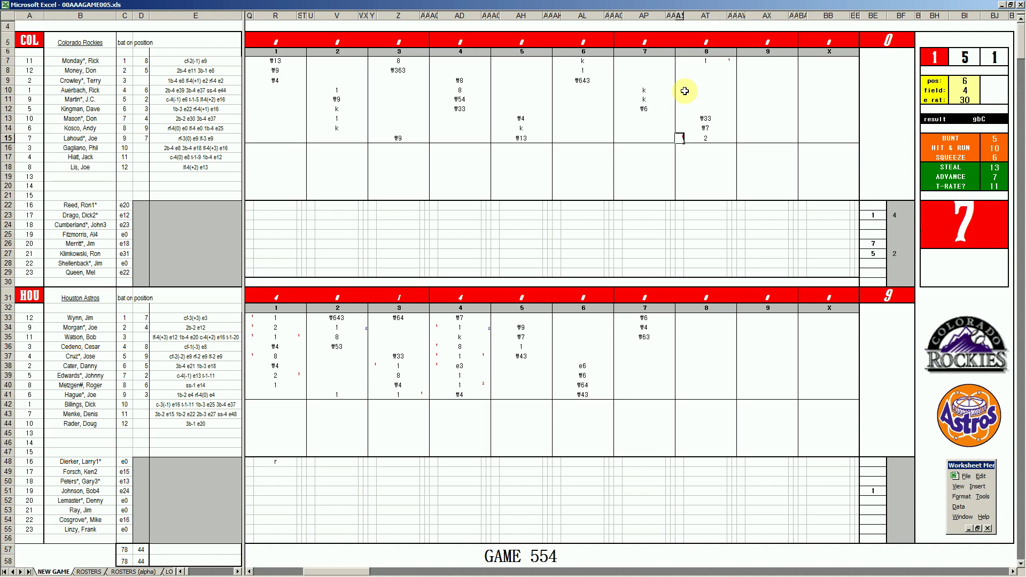
type("1")
left_click(705, 71)
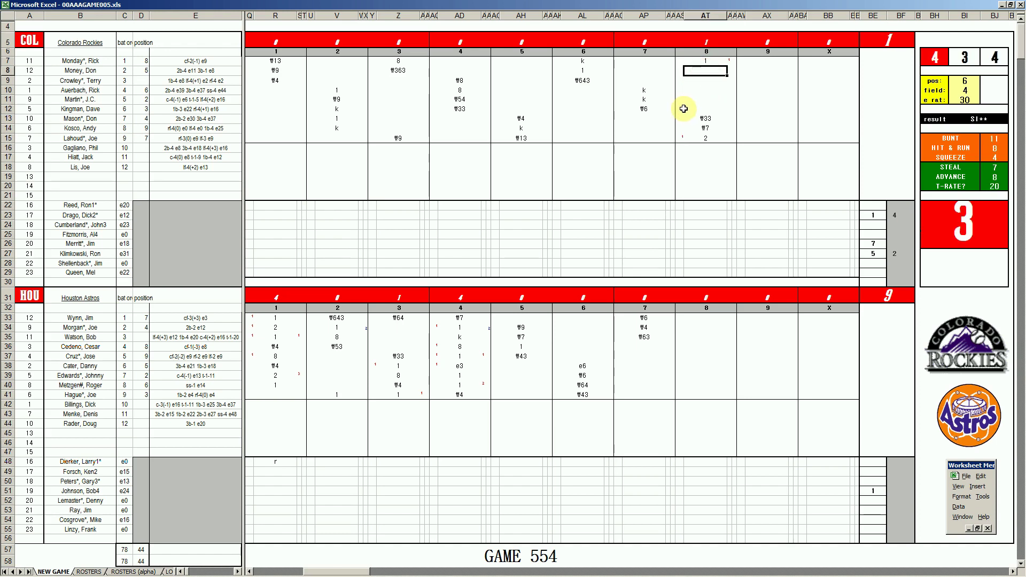
type("8")
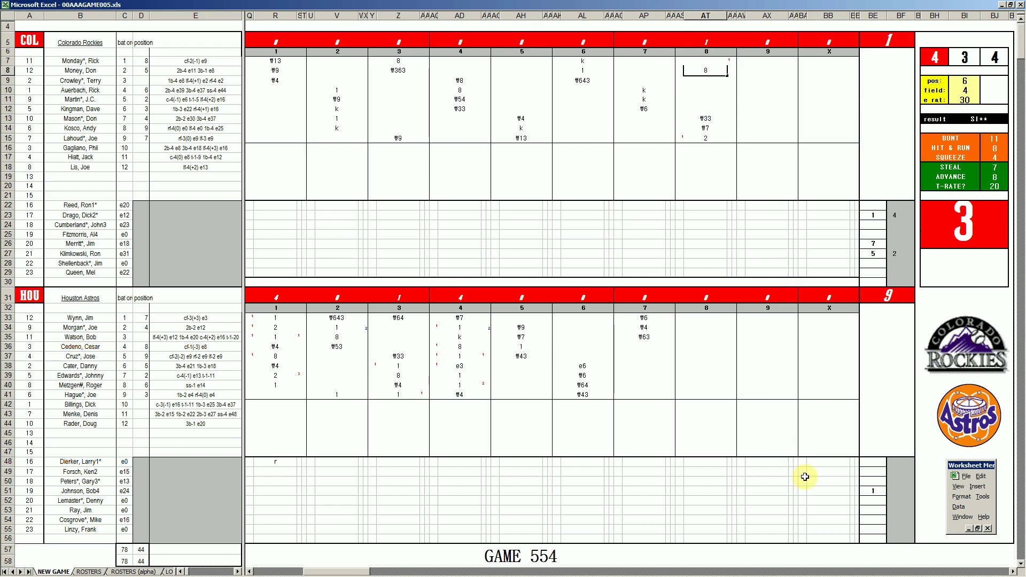
Commit the 8 in AT8 and credit the row 51 Astros pitcher with 7 2/3 innings
left_click(885, 497)
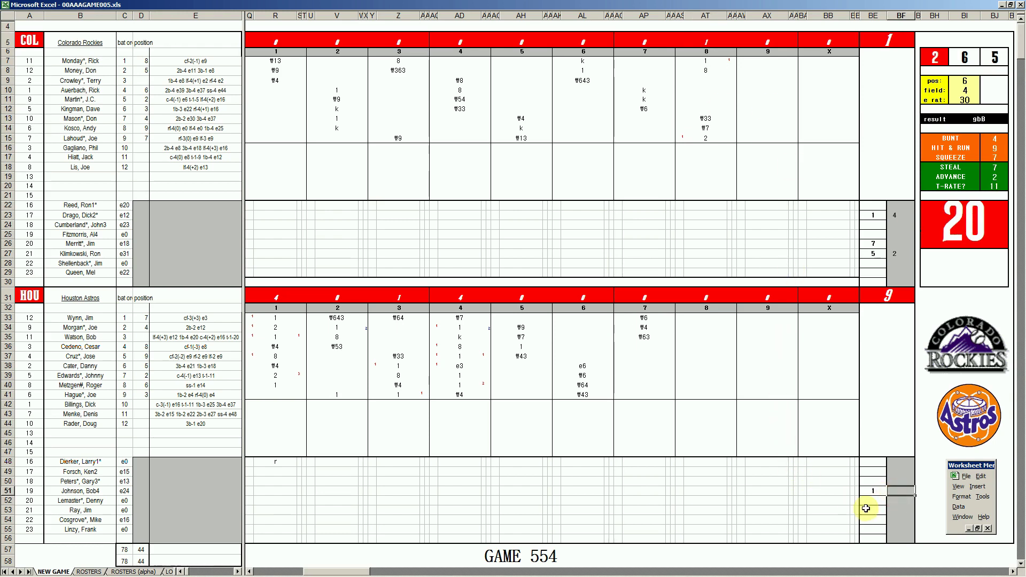
type("7 2/3")
key("Return")
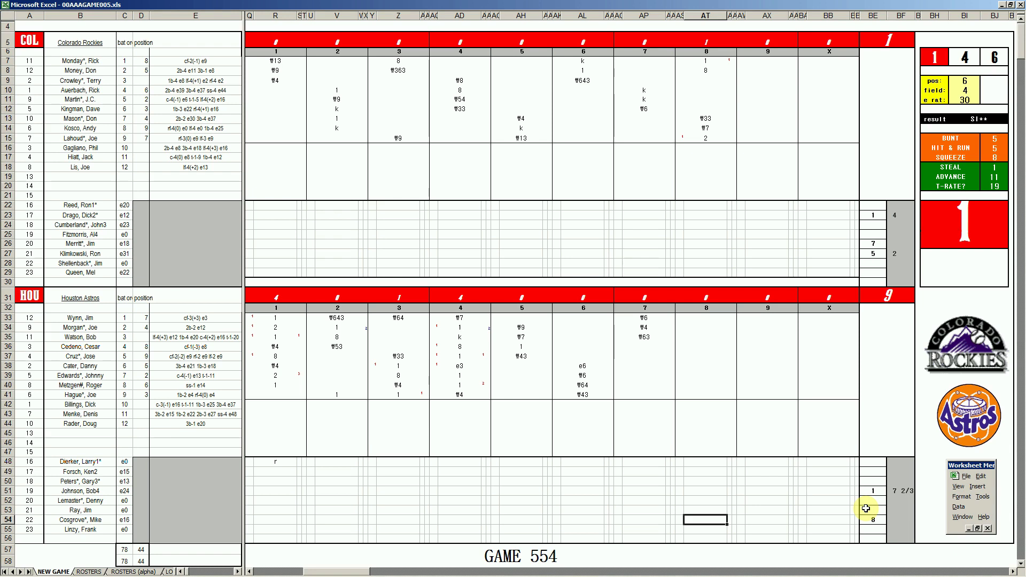
type("jh")
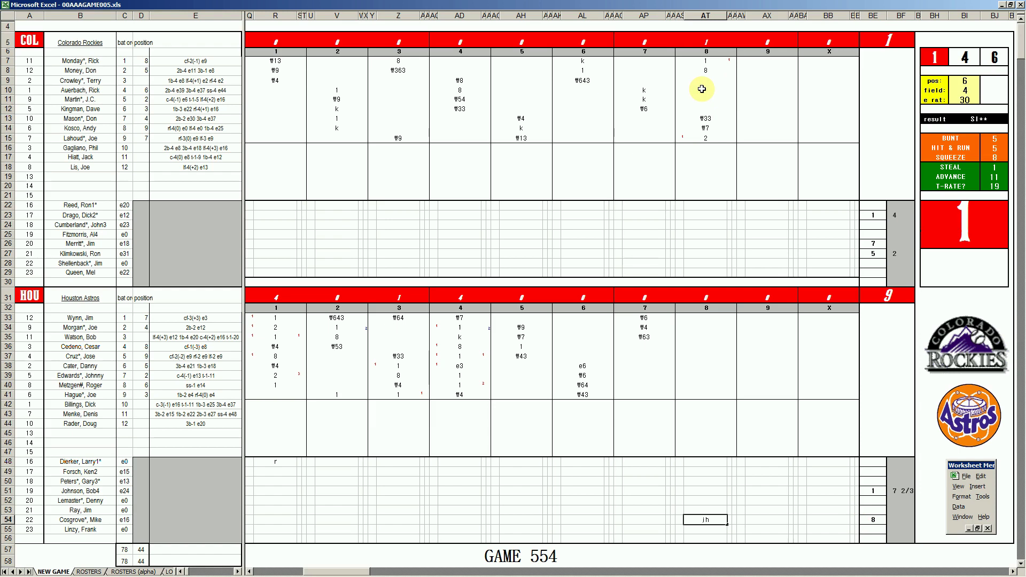
Record ₩9 in AT17 for the Rockies batter and 8 in pitching cell BE28
left_click(706, 157)
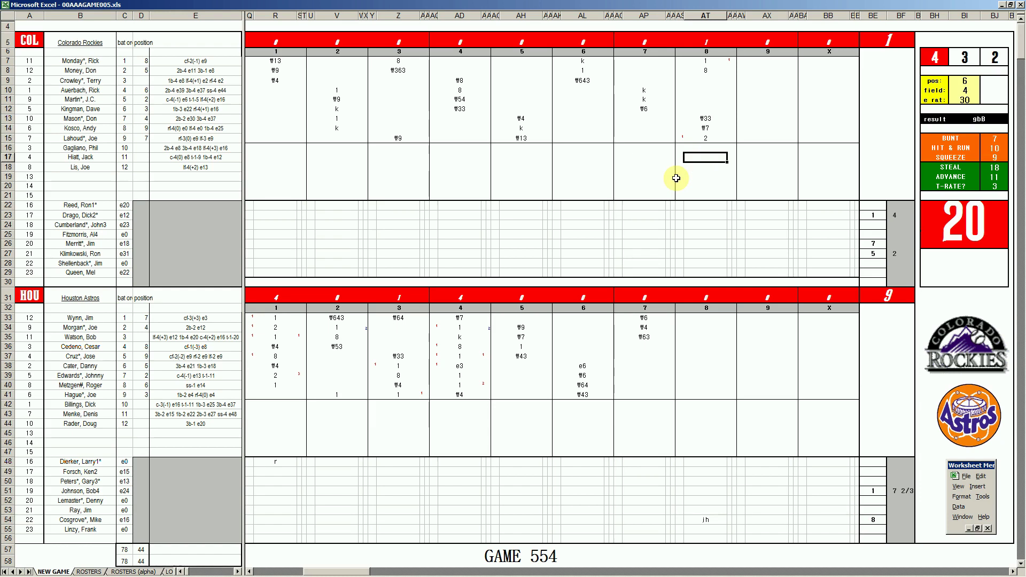
type("w")
type("9")
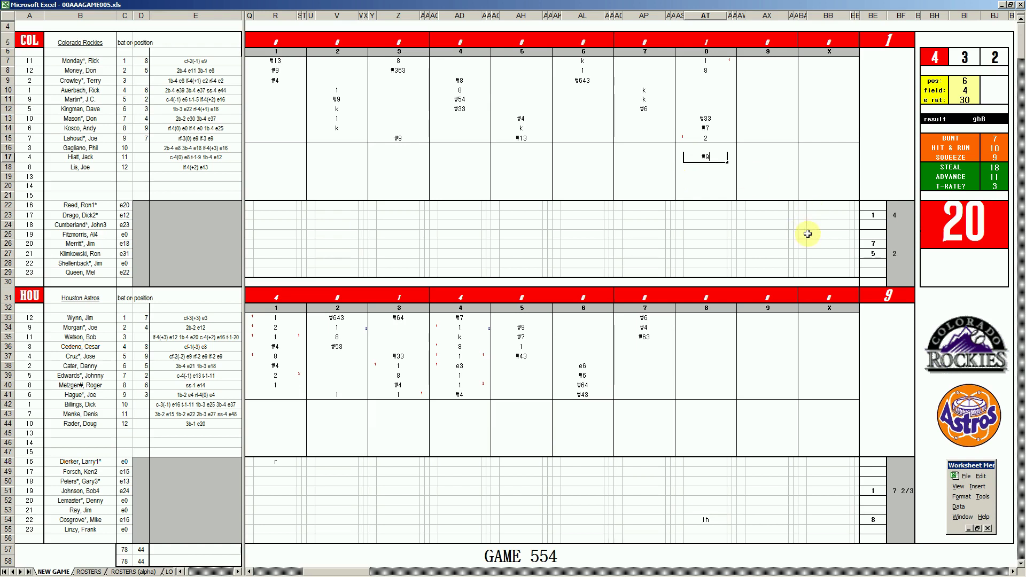
left_click(899, 238)
key("F9")
type("8")
key("Return")
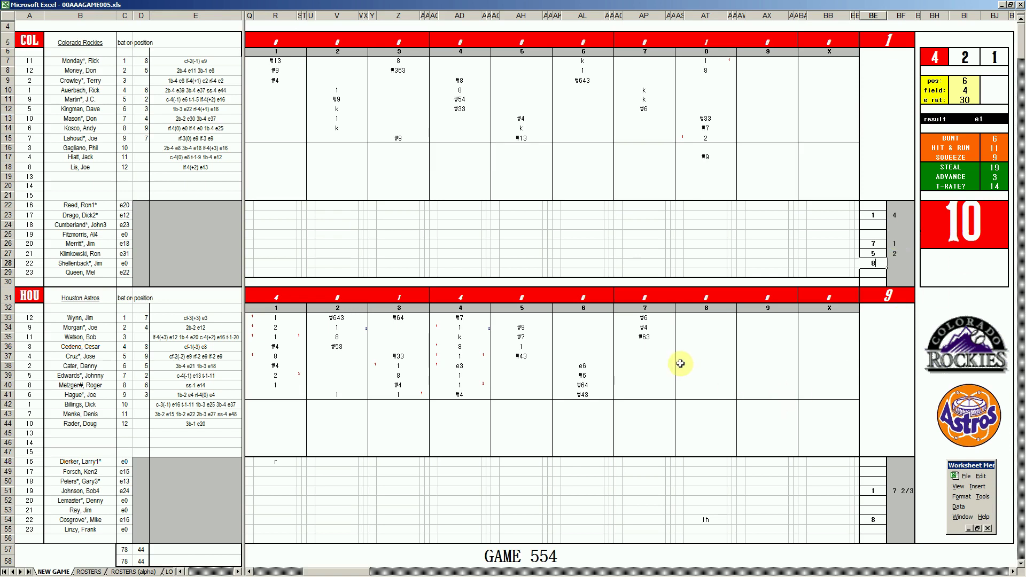
Enter 2, ₩6 and ₩2 in AT36–AT38 and a strikeout (k) in AT42
left_click(701, 346)
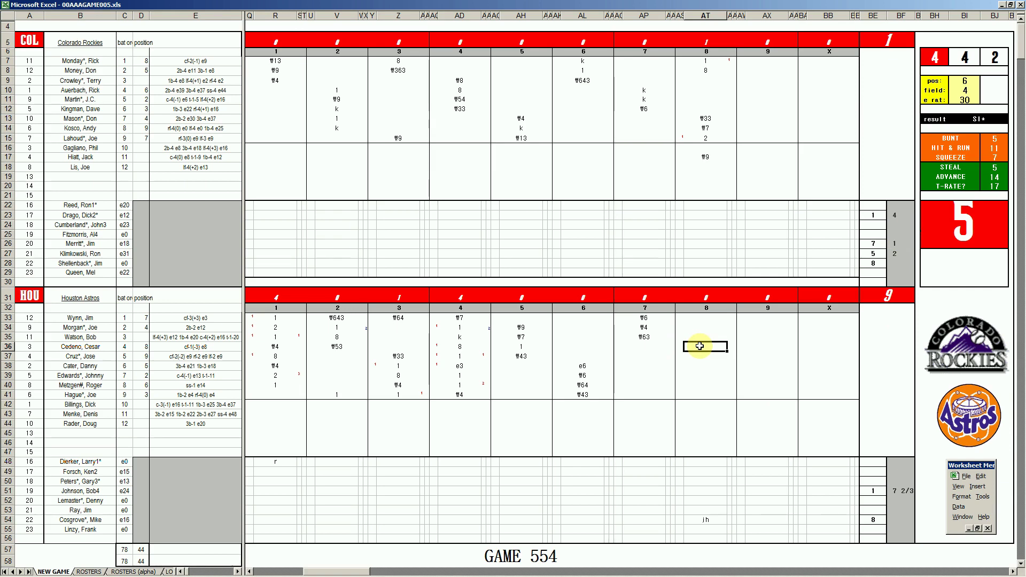
key("Return")
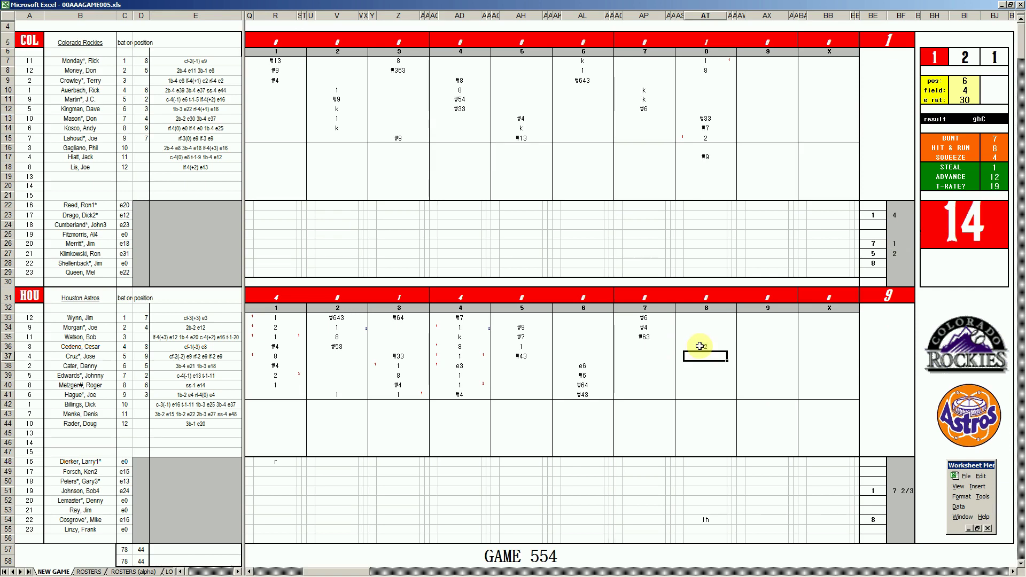
type("6")
key("Return")
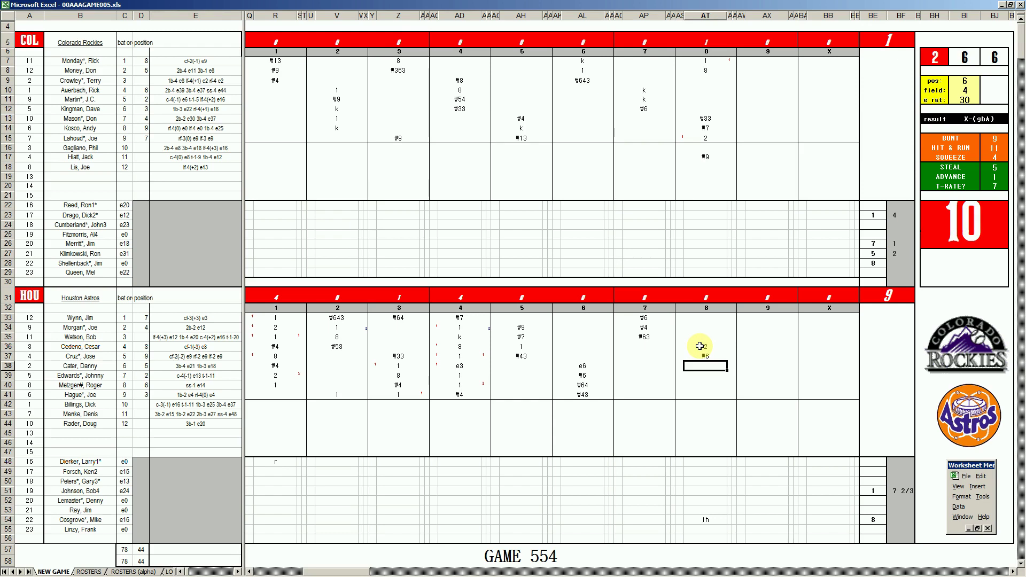
type("2")
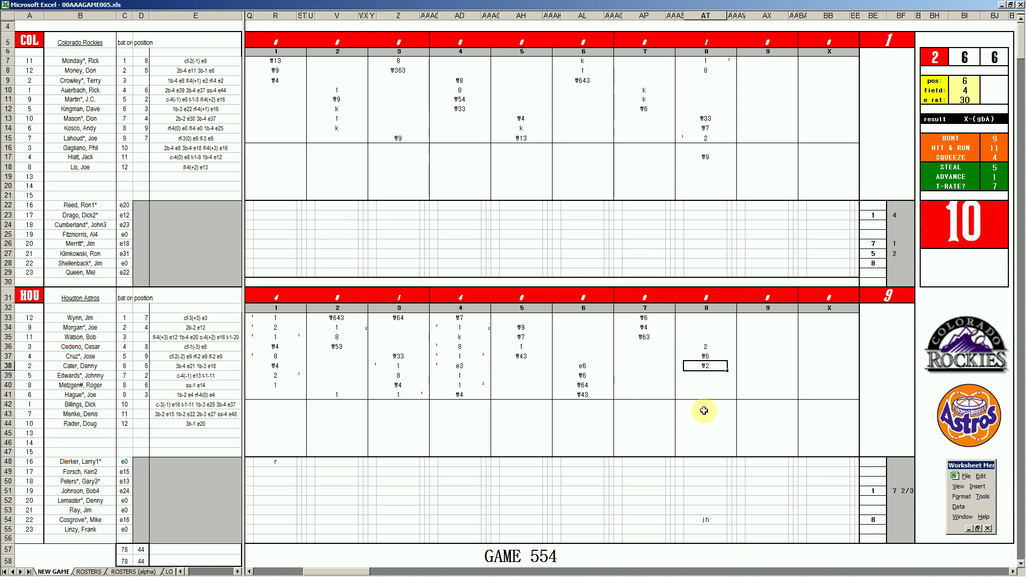
left_click(708, 406)
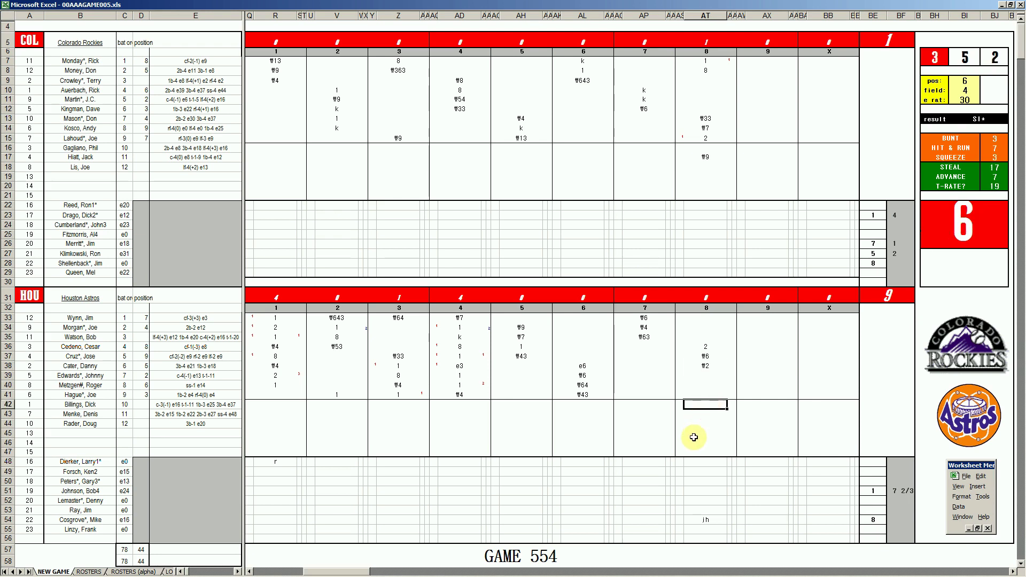
type("k")
key("Return")
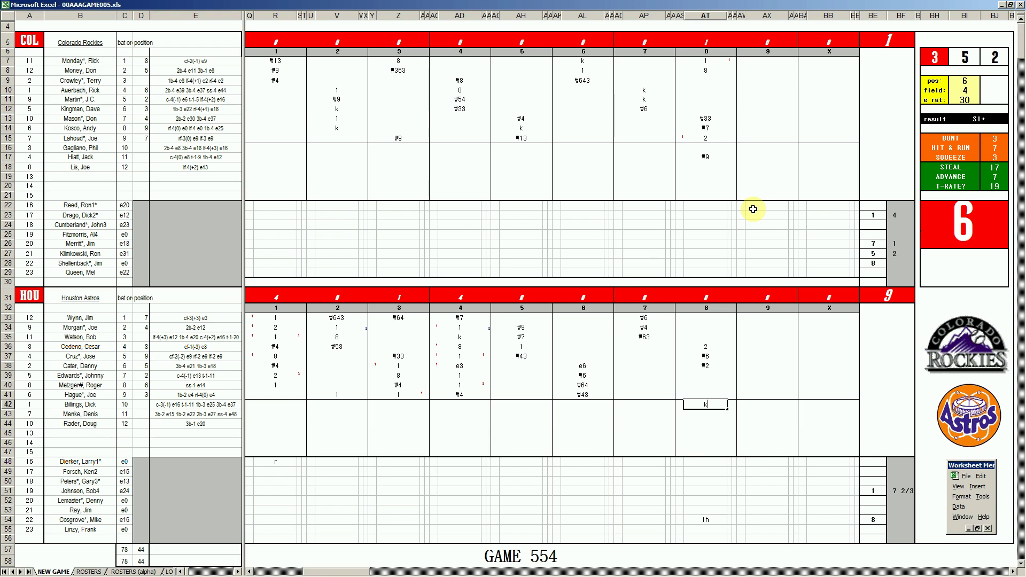
Score the Rockies' ninth: ₩63 for row 16, then ₩8, 8 and ₩9 from row 11
left_click(767, 148)
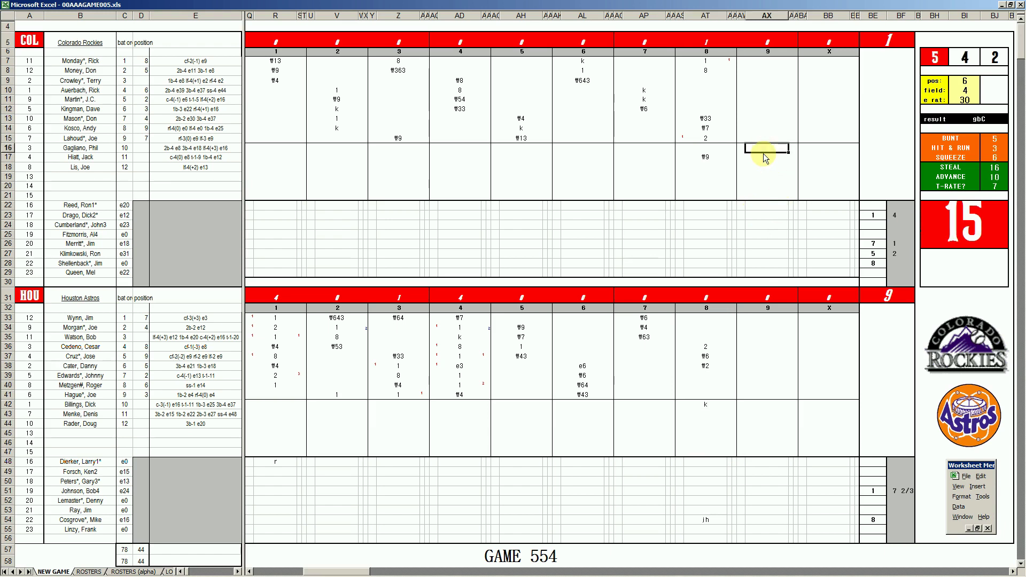
key("Return")
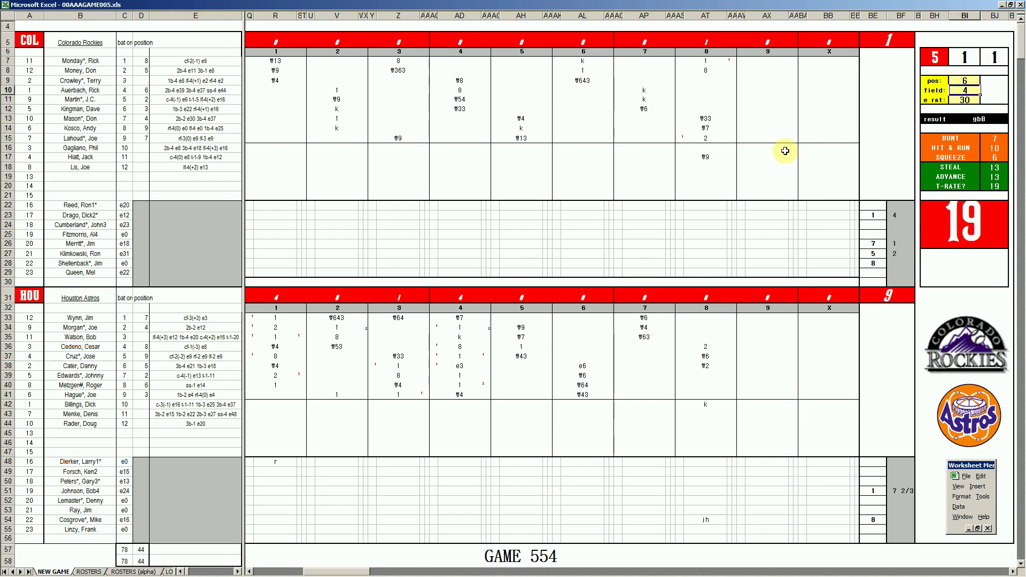
left_click(769, 151)
type("¶63")
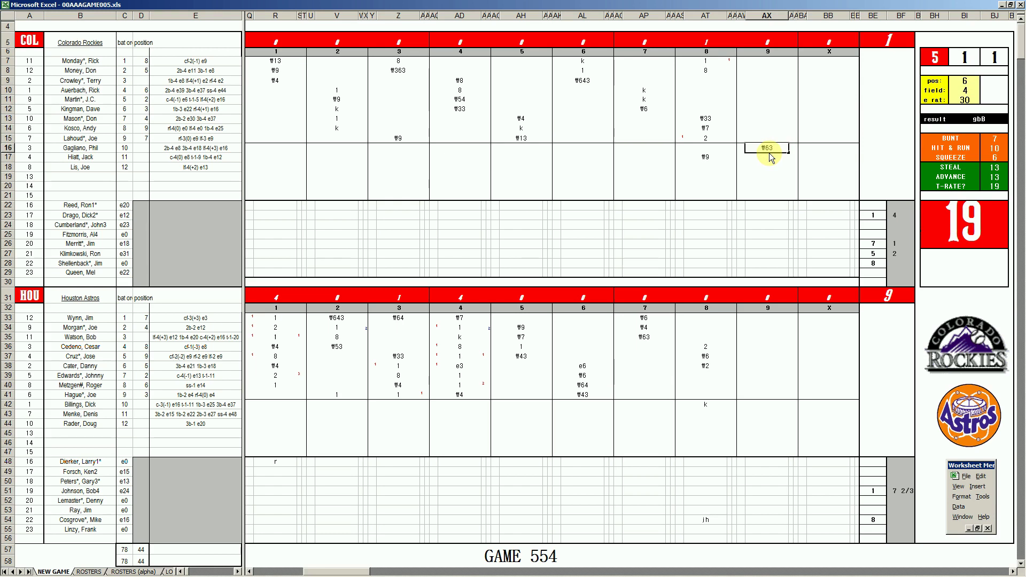
left_click(754, 99)
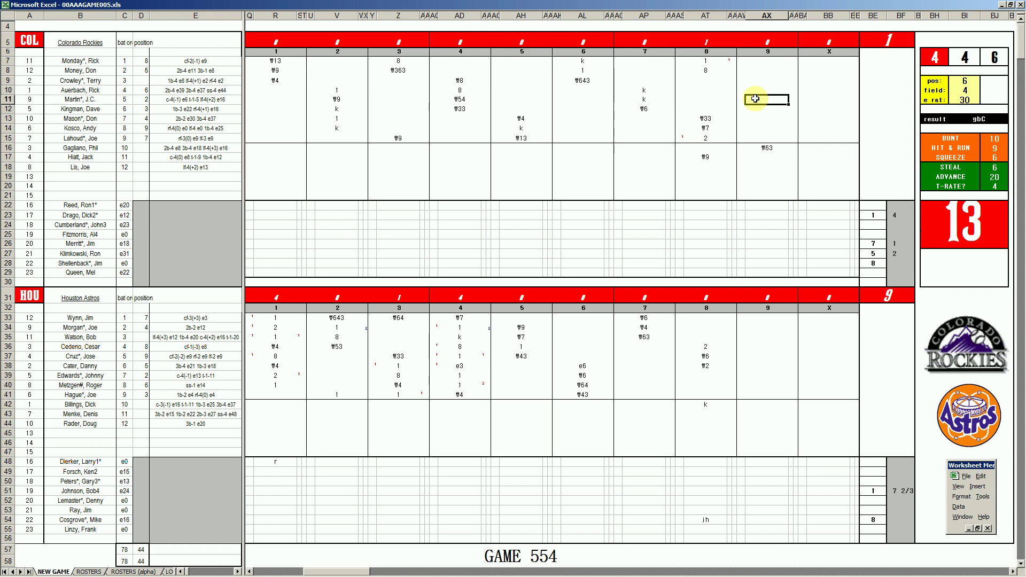
key("F9")
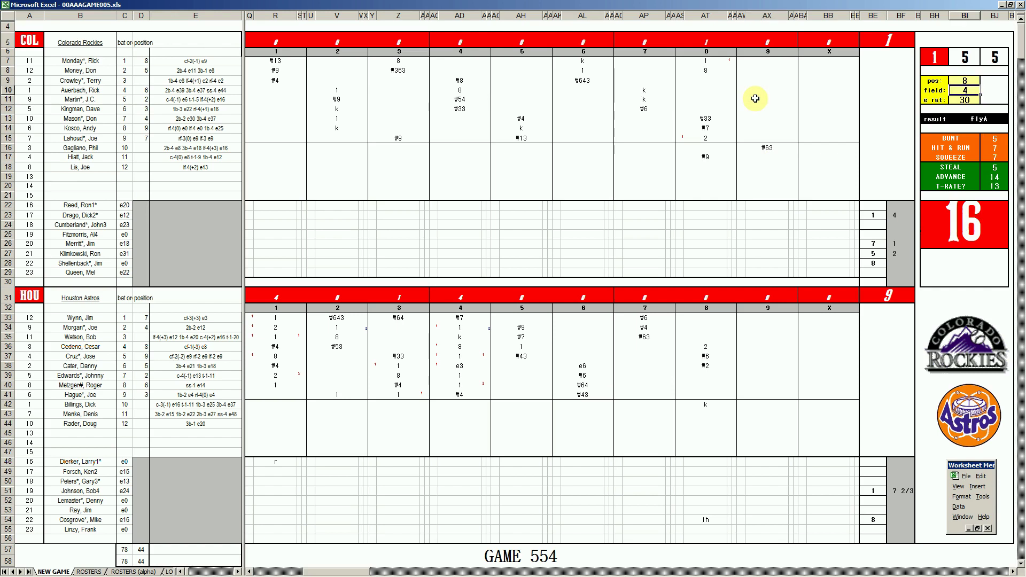
left_click(756, 98)
type("₩8")
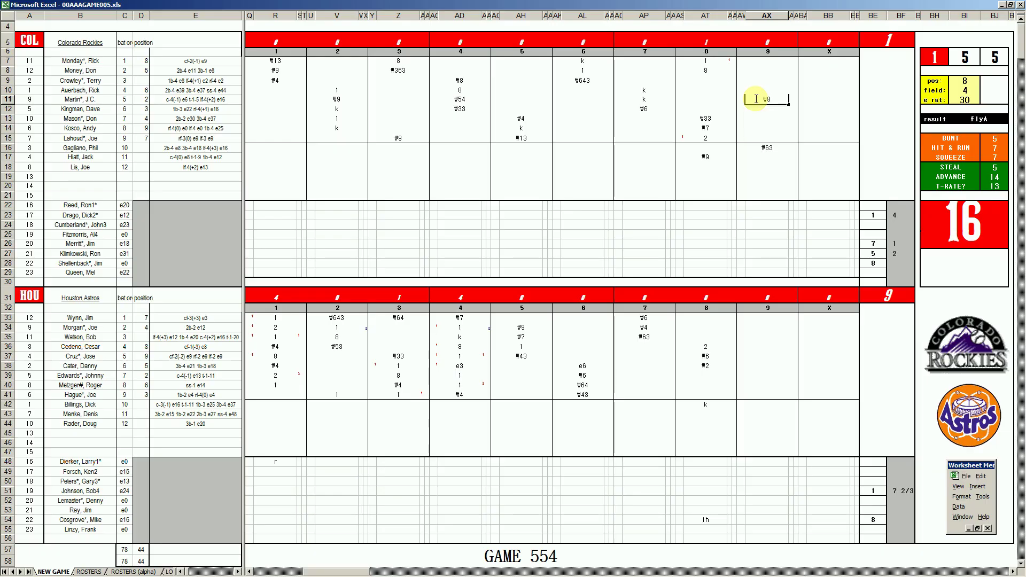
key("Return")
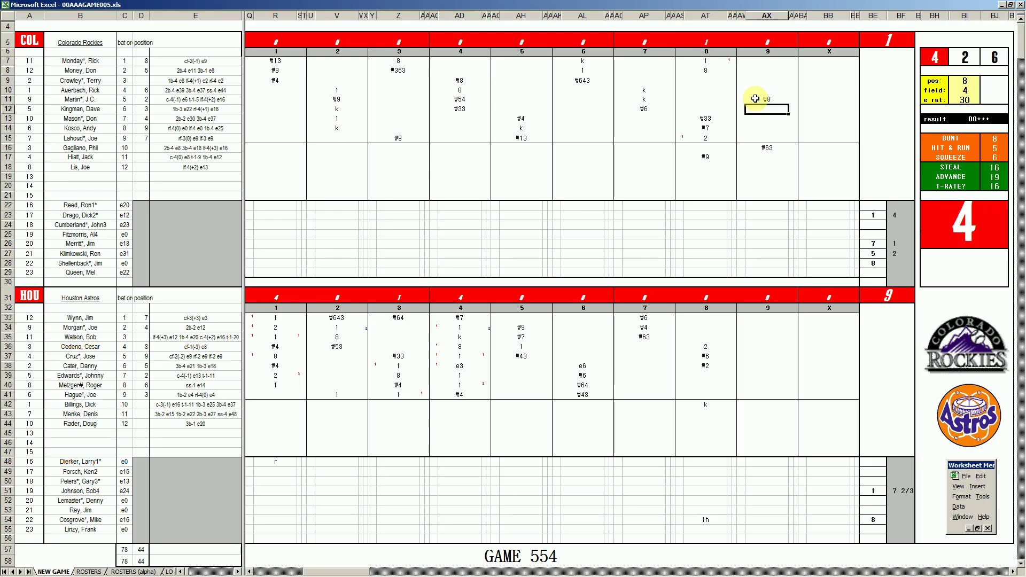
type("8")
key("Return")
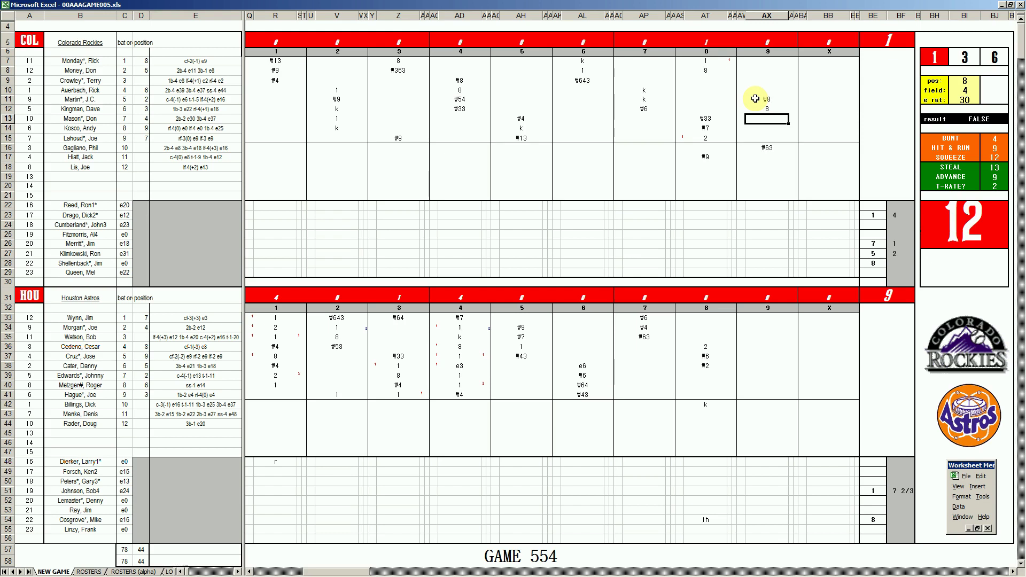
type("9")
key("Return")
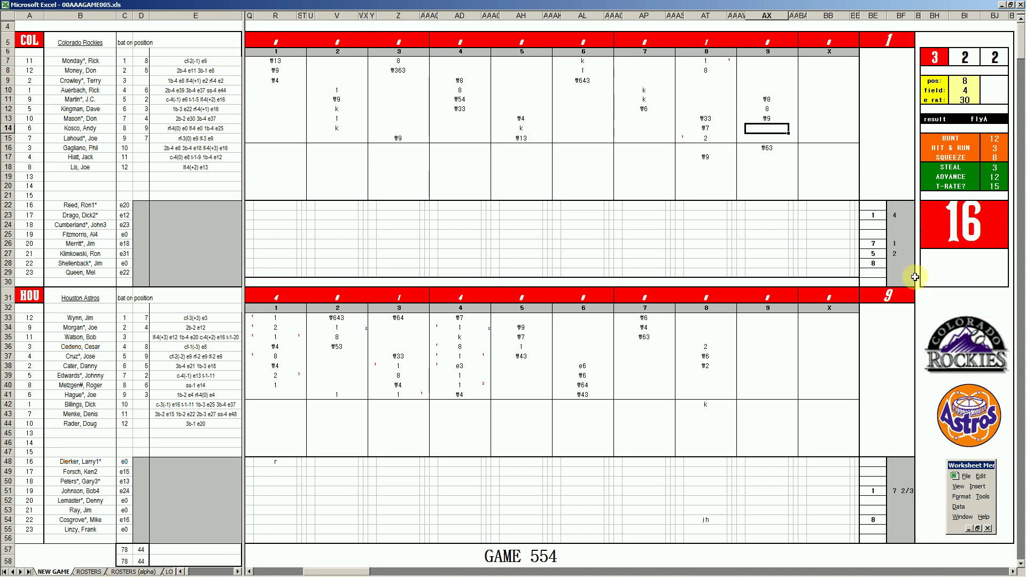
Credit the row 28 Rockies pitcher with 1 inning and the row 54 reliever with 1 1/3
left_click(898, 261)
type("1")
key("Return")
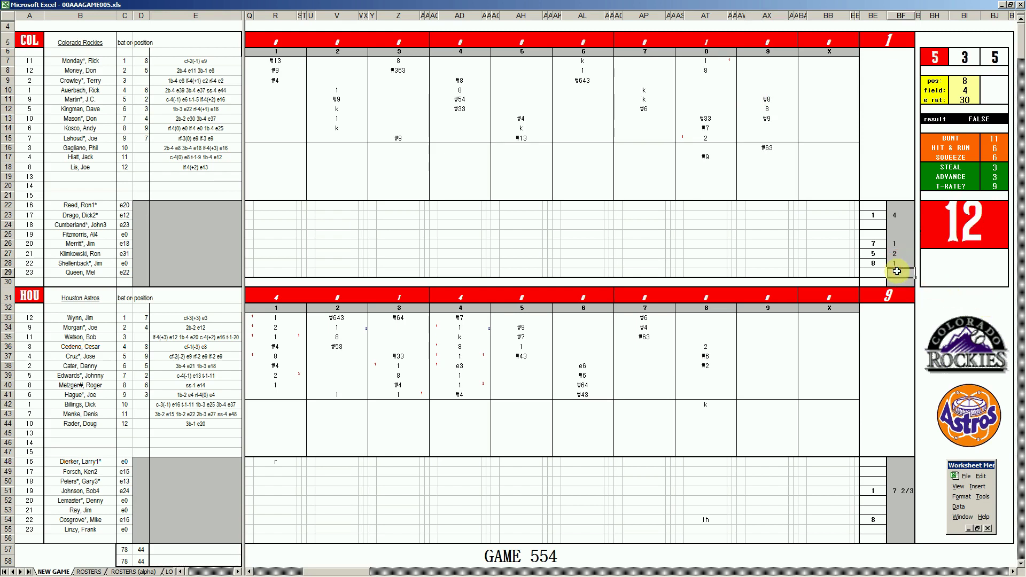
left_click(893, 522)
type("1 1/3")
key("Return")
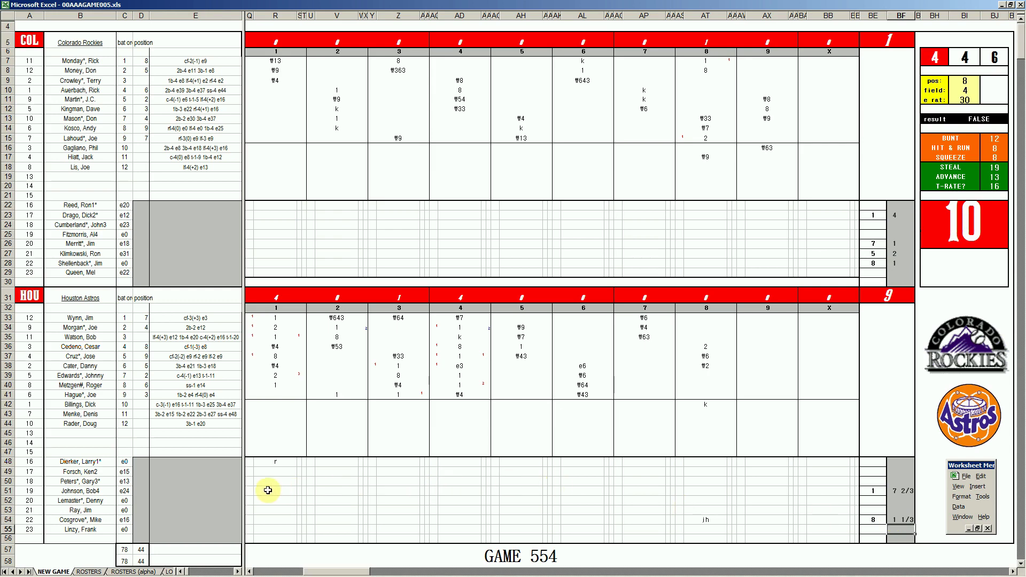
left_click(206, 483)
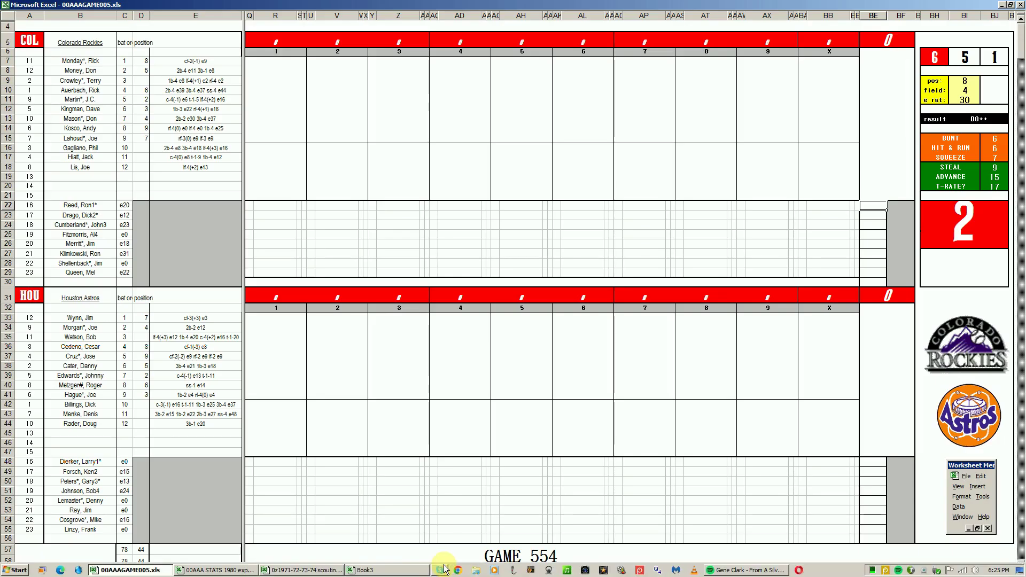
In Book3, enter hits, runs and strikeouts for the Houston relievers in rows 51 and 54
left_click(364, 570)
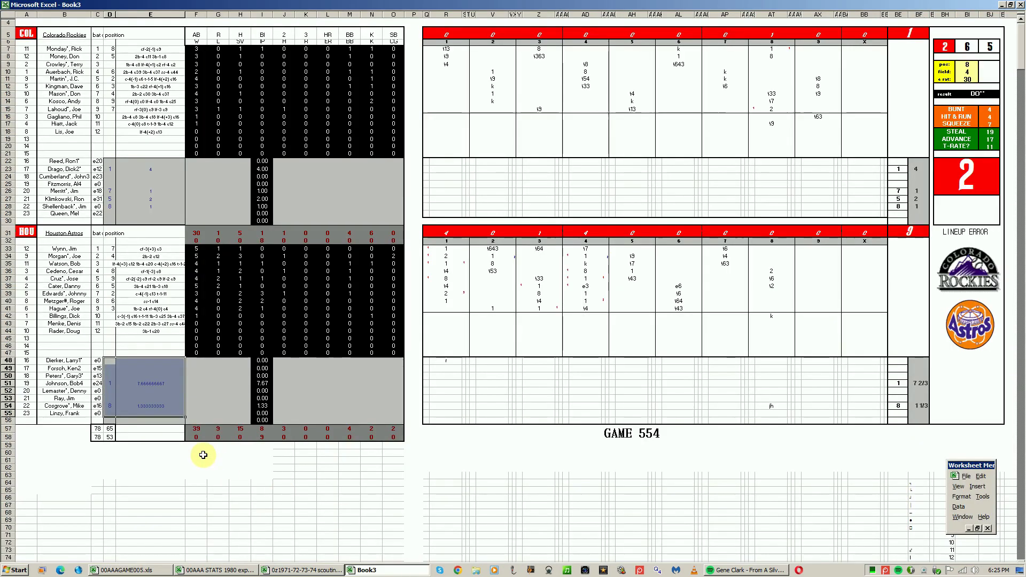
left_click(199, 409)
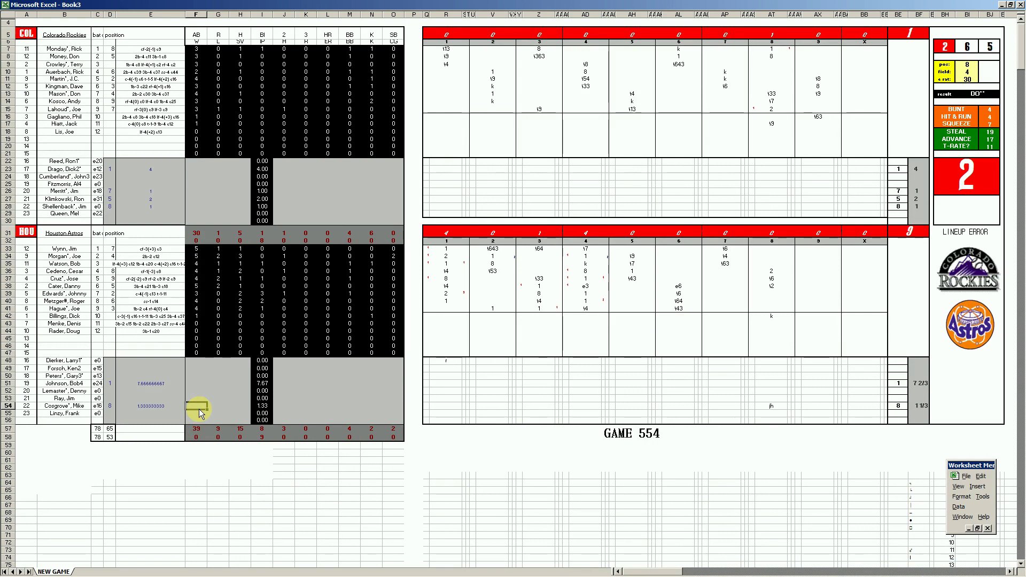
key("Right")
key("Right")
key("Right")
key("Right")
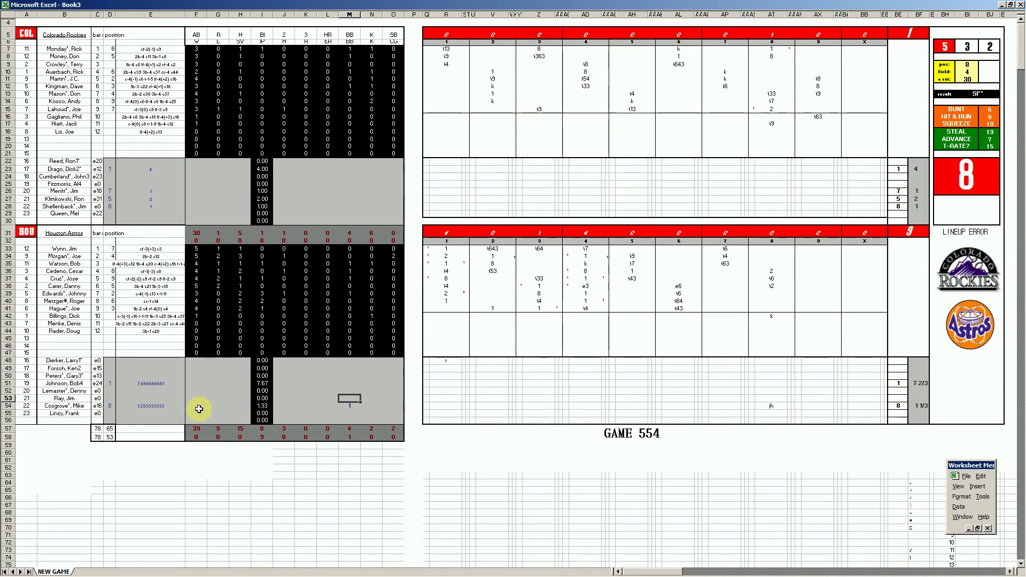
key("Left")
key("Left")
key("Left")
key("Up")
key("Up")
key("Left")
key("Left")
type("1")
key("Right")
key("Right")
key("Right")
key("Right")
key("Right")
type("1")
key("Right")
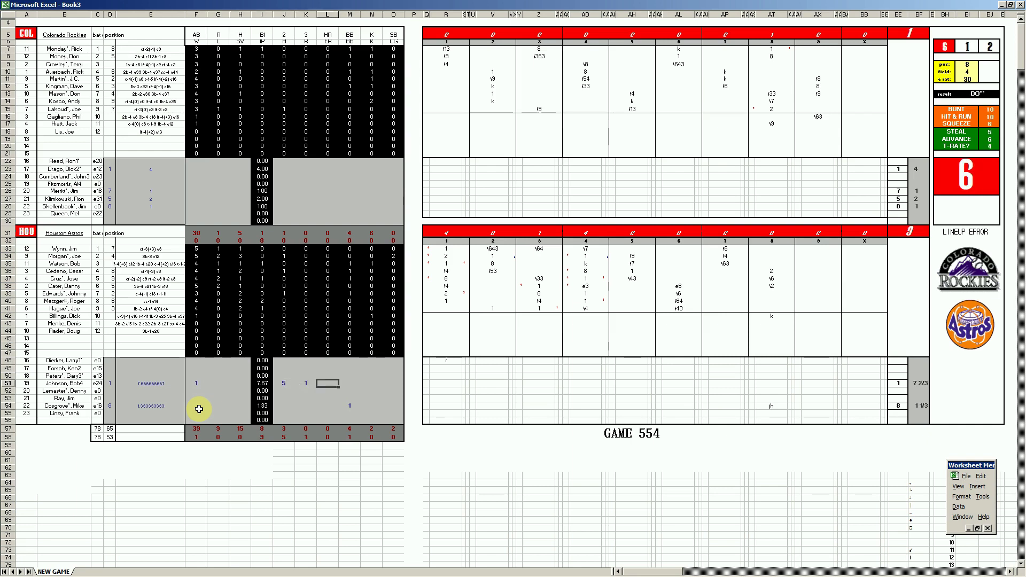
type("1")
key("Right")
type("3")
key("Right")
type("6")
key("Up")
key("Up")
key("Up")
key("Up")
key("Up")
key("Up")
Enter the hits and strikeout lines for the Colorado relievers in rows 28 and 27
key("Left")
key("Left")
key("Left")
key("Down")
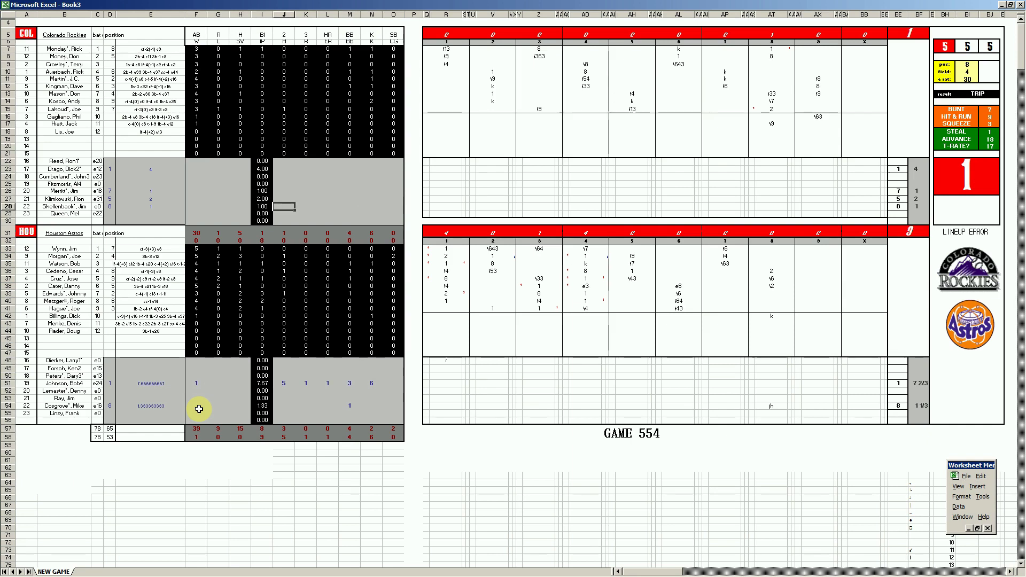
type("1")
key("Right")
key("Right")
key("Right")
type("1")
key("Left")
key("Left")
key("Left")
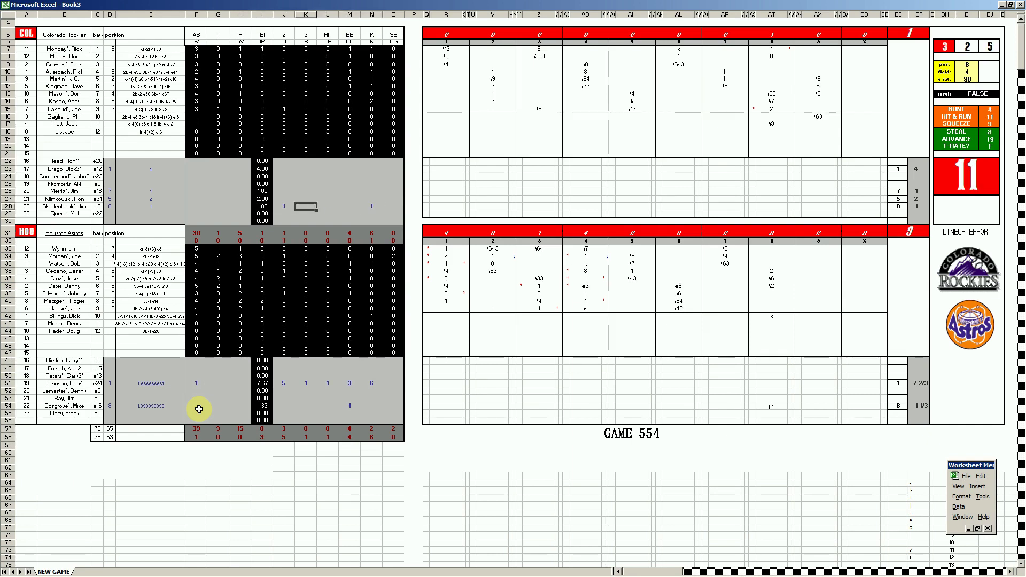
key("Up")
key("Up")
key("Down")
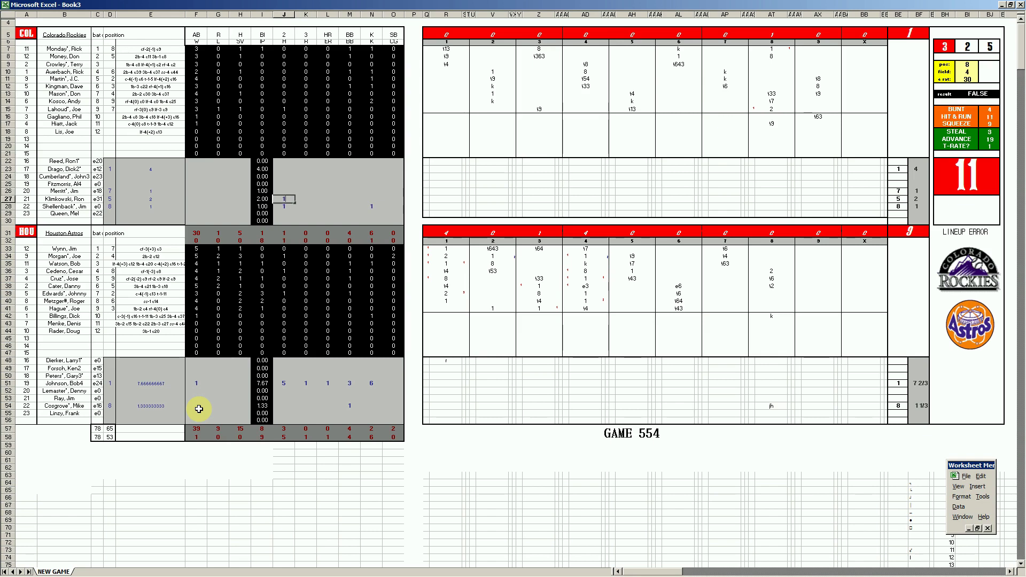
key("Left")
Enter the row 23 pitcher's line: 1, 13 hits, 9 runs, 7 earned runs, strikeouts
key("Up")
key("Up")
key("Left")
key("Left")
key("Right")
key("Right")
key("Right")
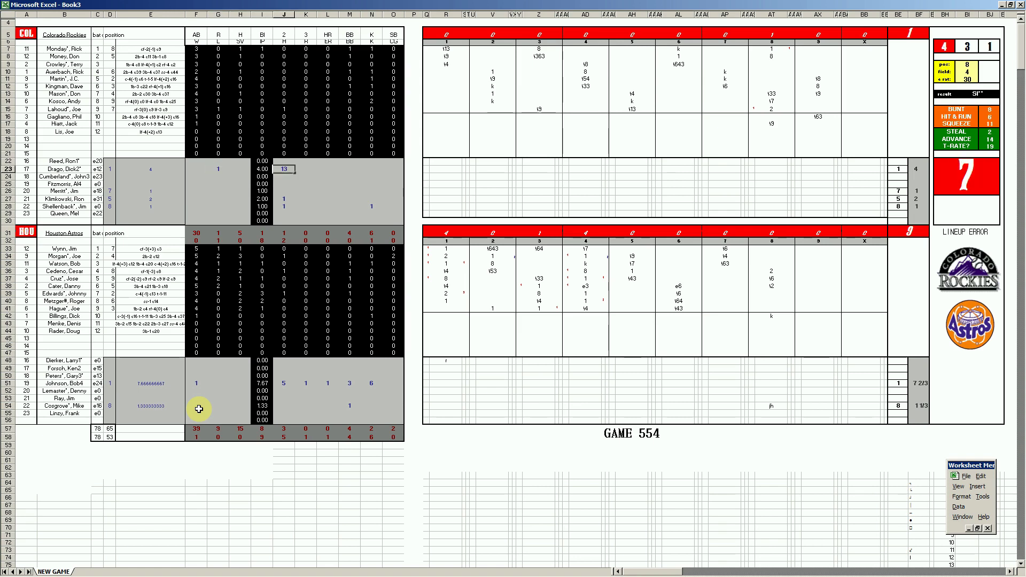
key("Right")
type("9")
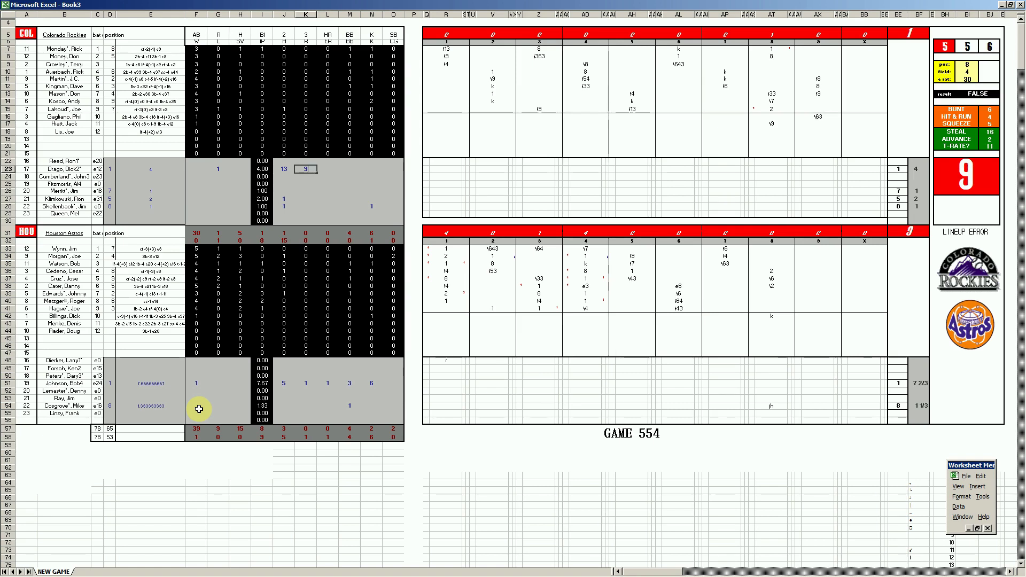
key("Right")
type("7")
key("Right")
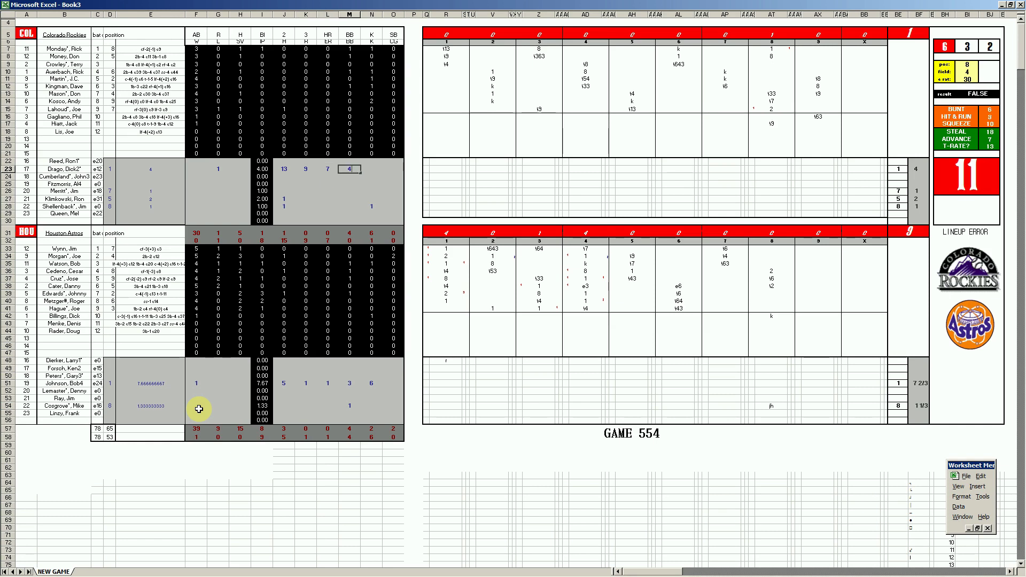
type("4")
key("Right")
type("1")
key("Return")
key("Return")
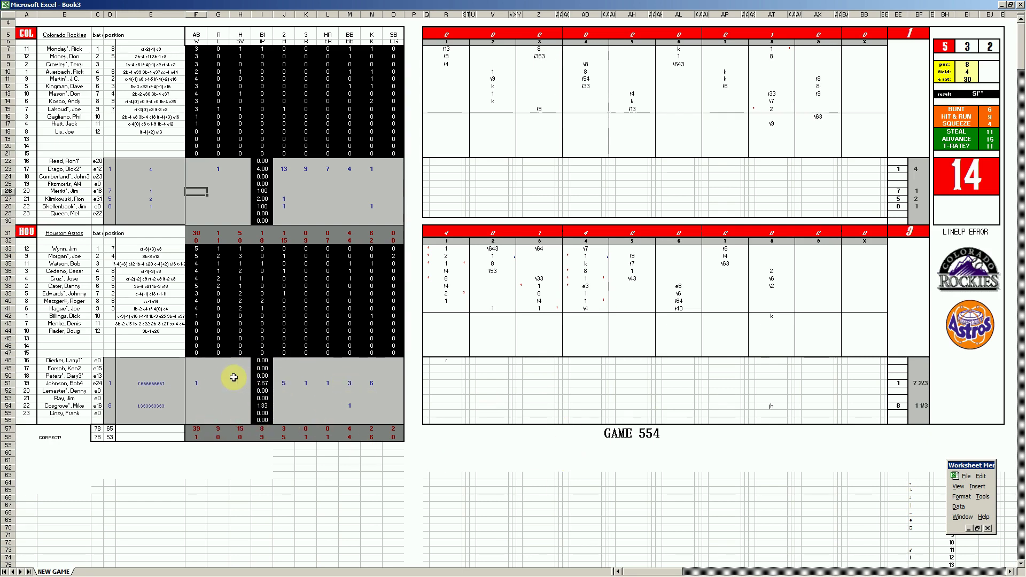
Bring up the Save As dialog for Book3 with F12
left_click(167, 372)
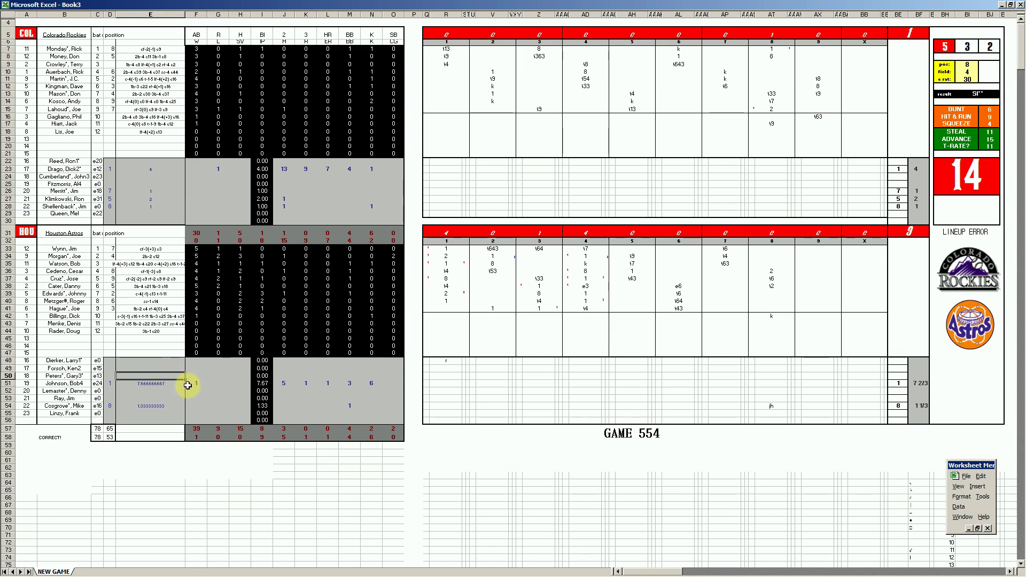
left_click(219, 385)
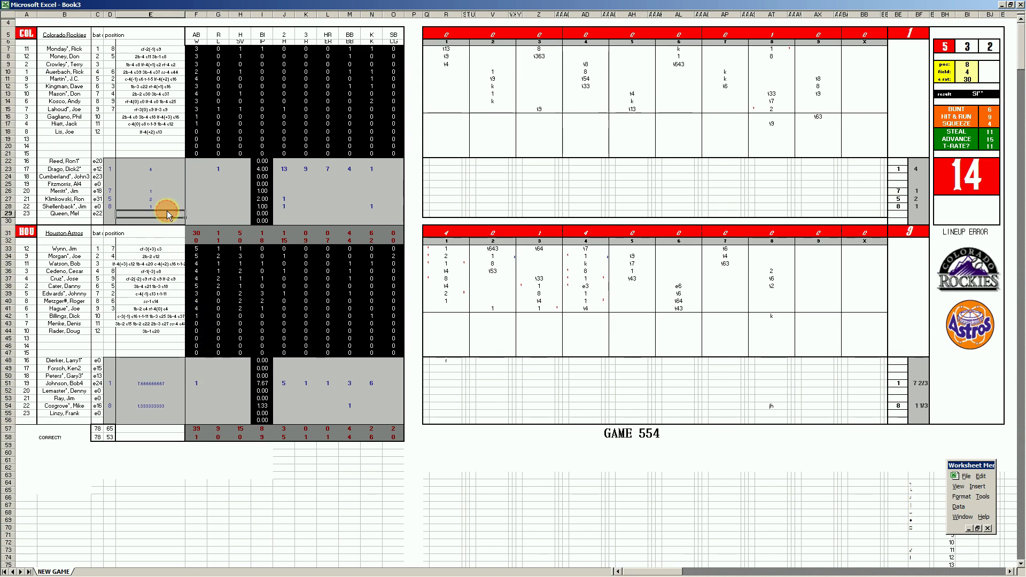
key("F12")
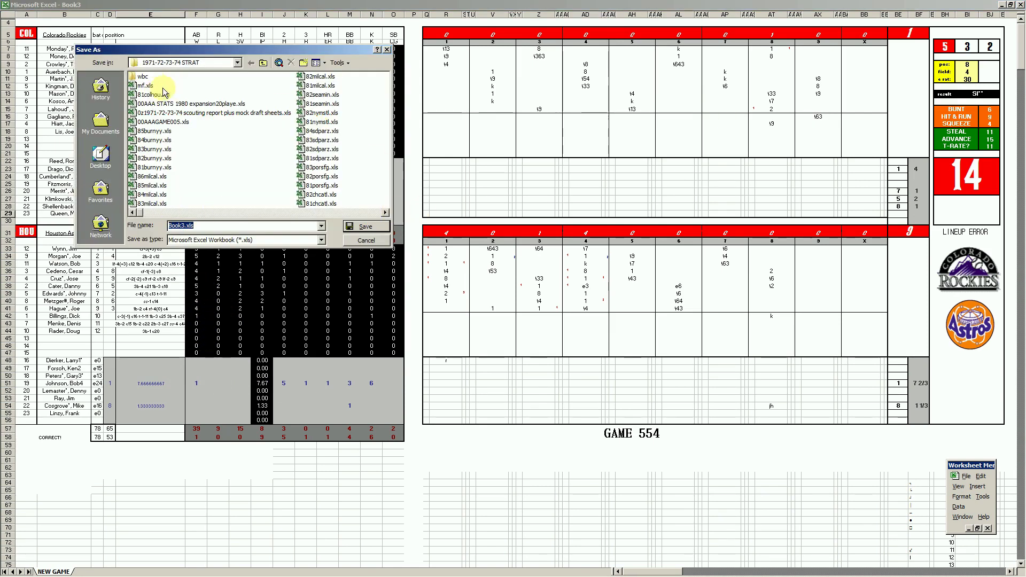
Save the workbook as 82colhou.xls
left_click(153, 95)
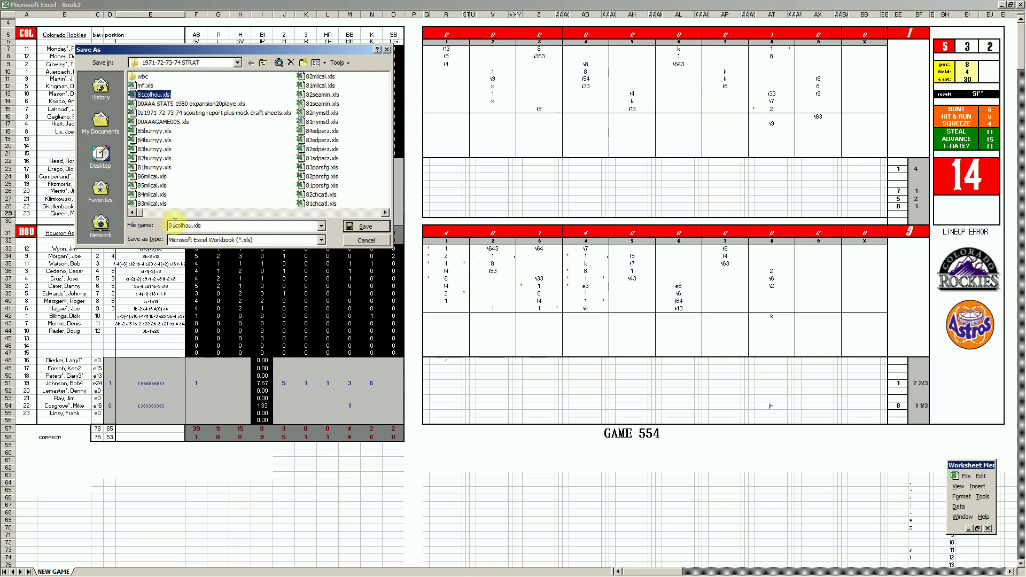
left_click(173, 226)
type("2")
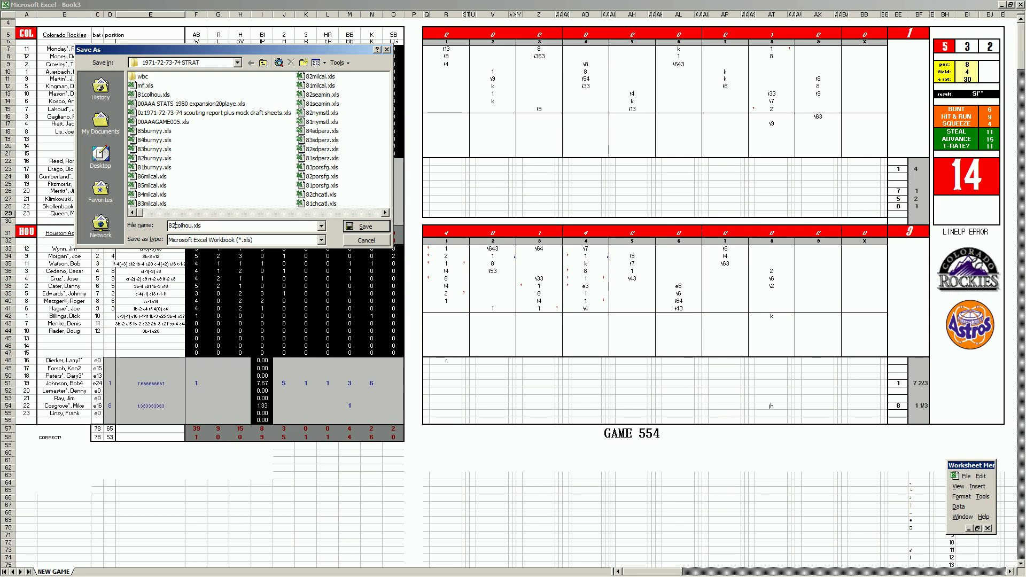
key("Return")
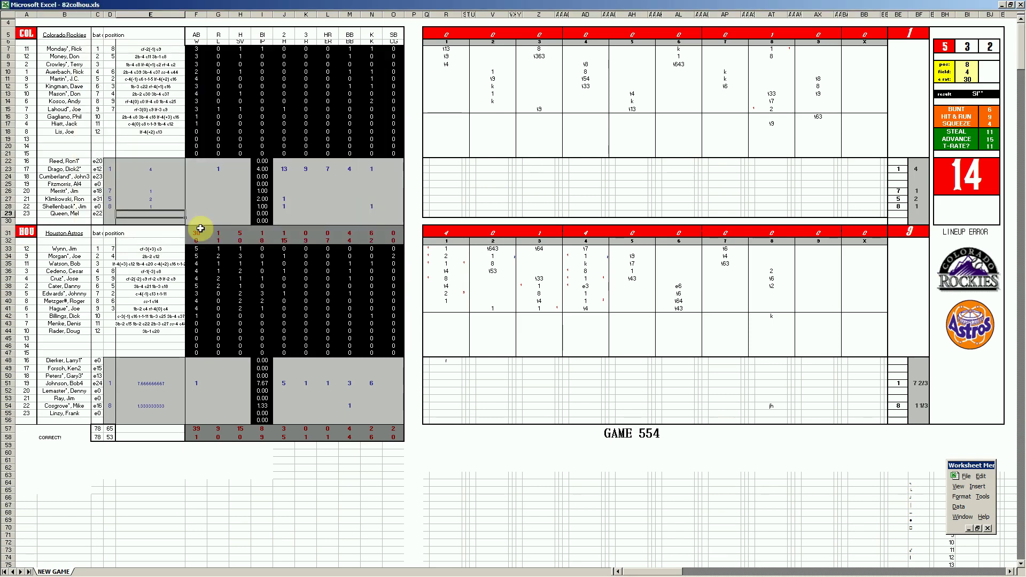
Save a copy as mf.xls, overwriting the existing file, and close it
key("F12")
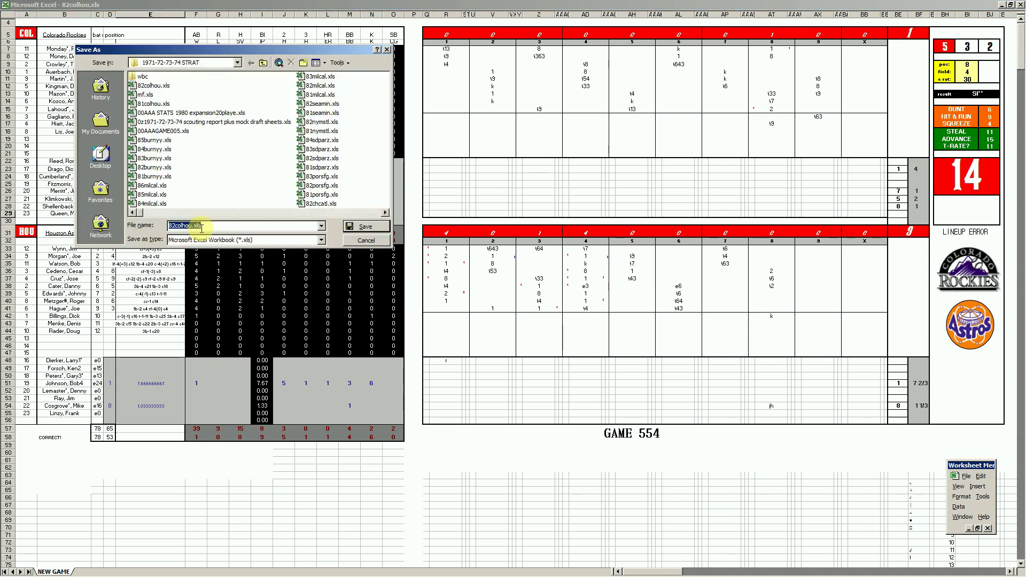
type("mf")
key("Return")
key("Return")
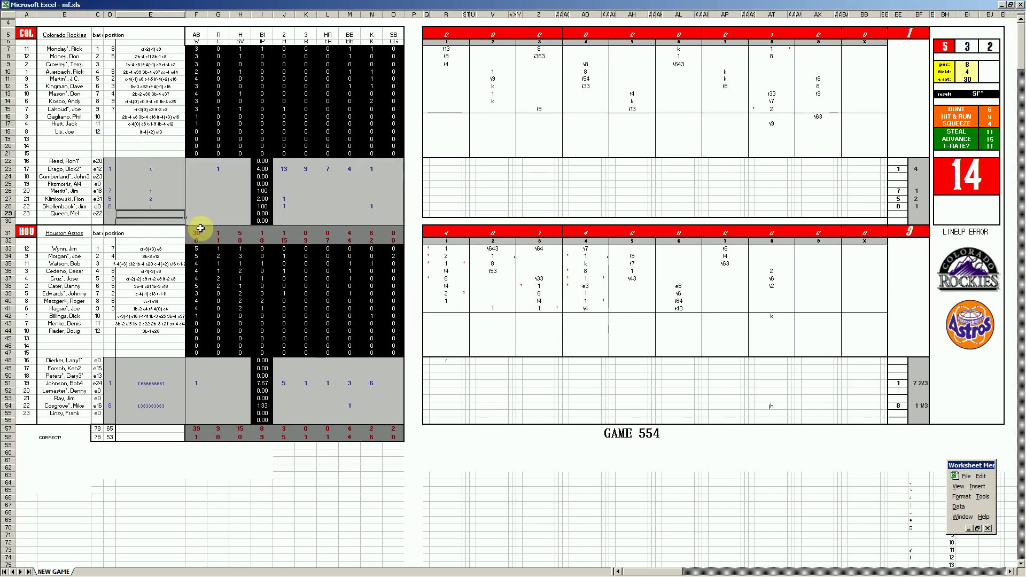
key("ctrl+w")
key("Return")
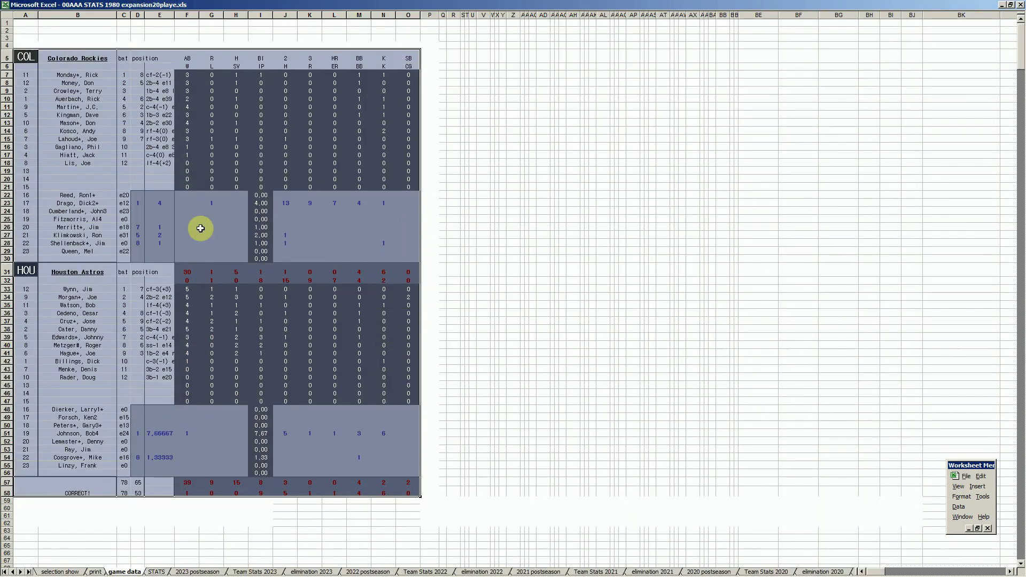
On the STATS sheet, paste the Rockies stats block into the empty game 10 column
key("ctrl+Page_Down")
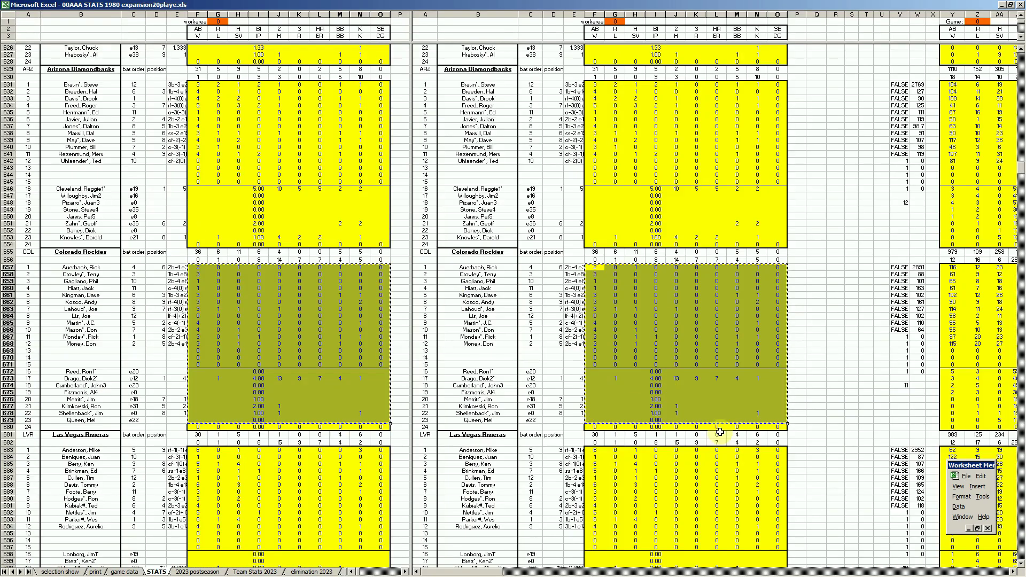
left_click(1015, 572)
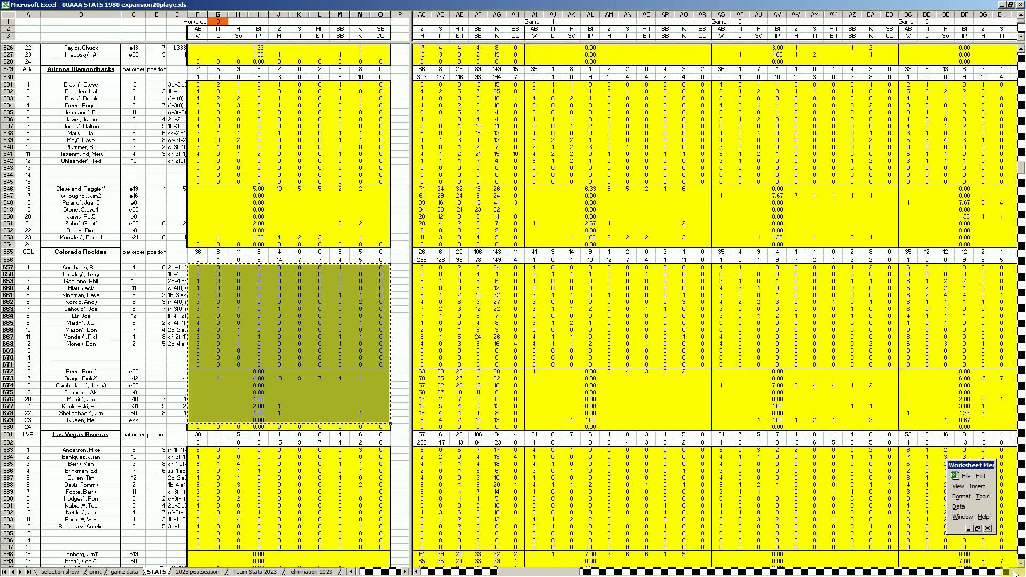
left_click(1015, 571)
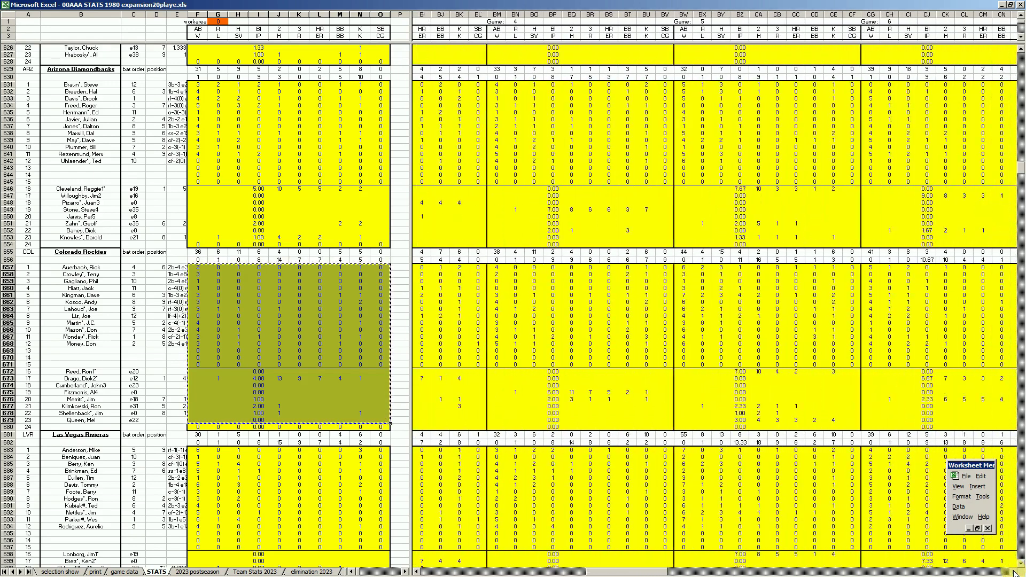
left_click(1016, 571)
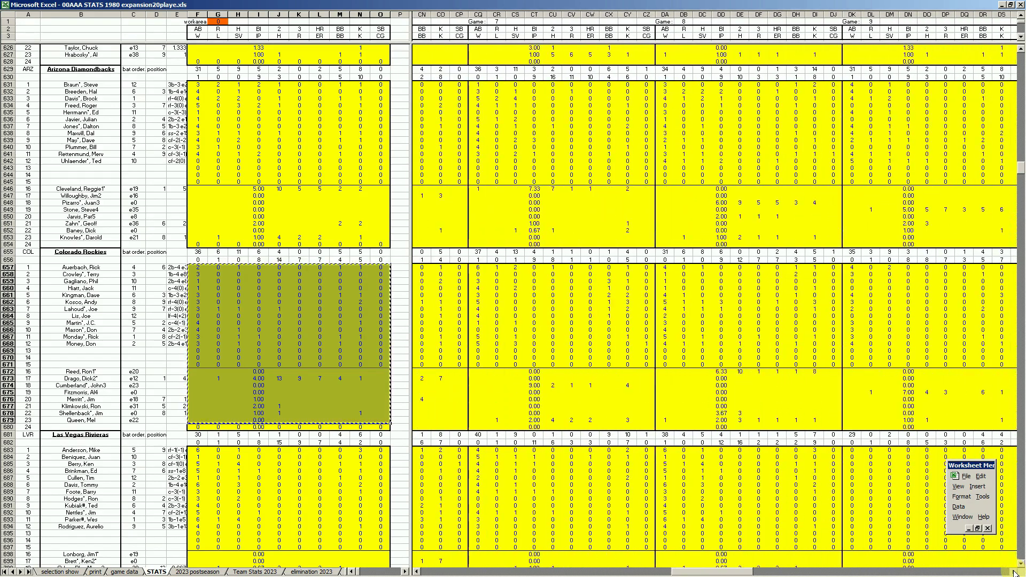
left_click(1016, 571)
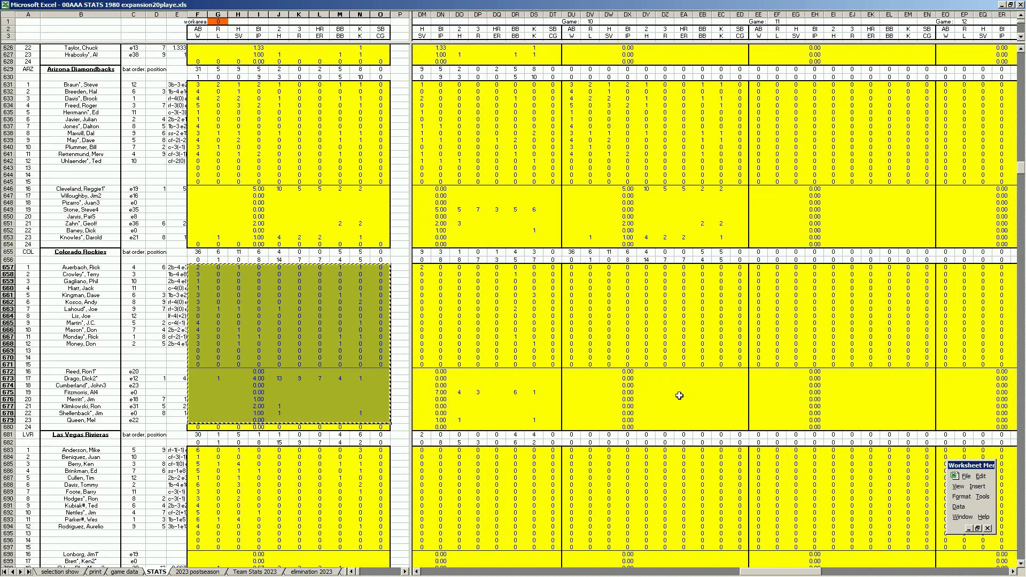
right_click(573, 272)
left_click(589, 299)
Copy the Astros stats block and paste it into the game 9 column
key("ctrl+Page_Down")
key("ctrl+Page_Up")
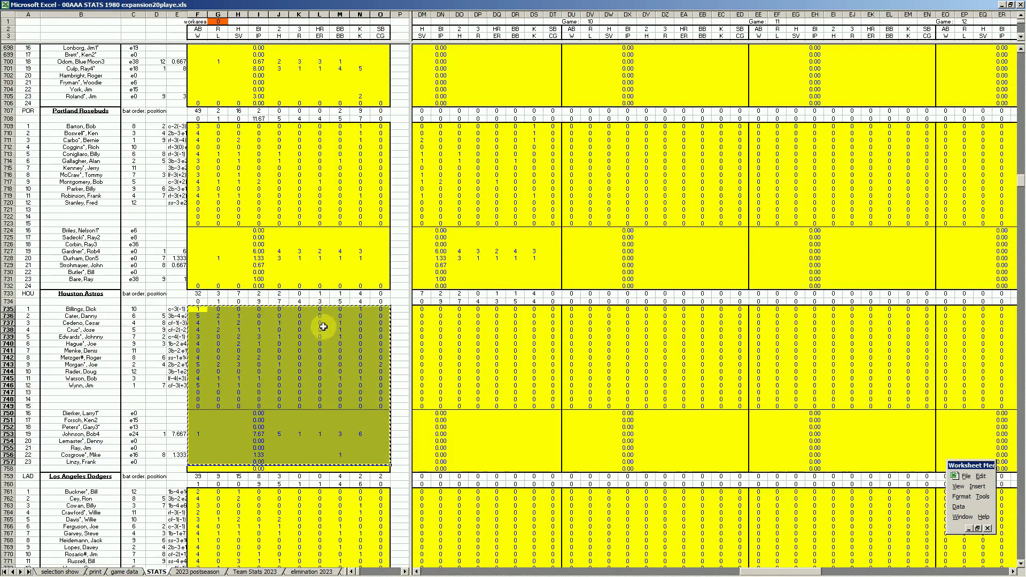
left_click(418, 572)
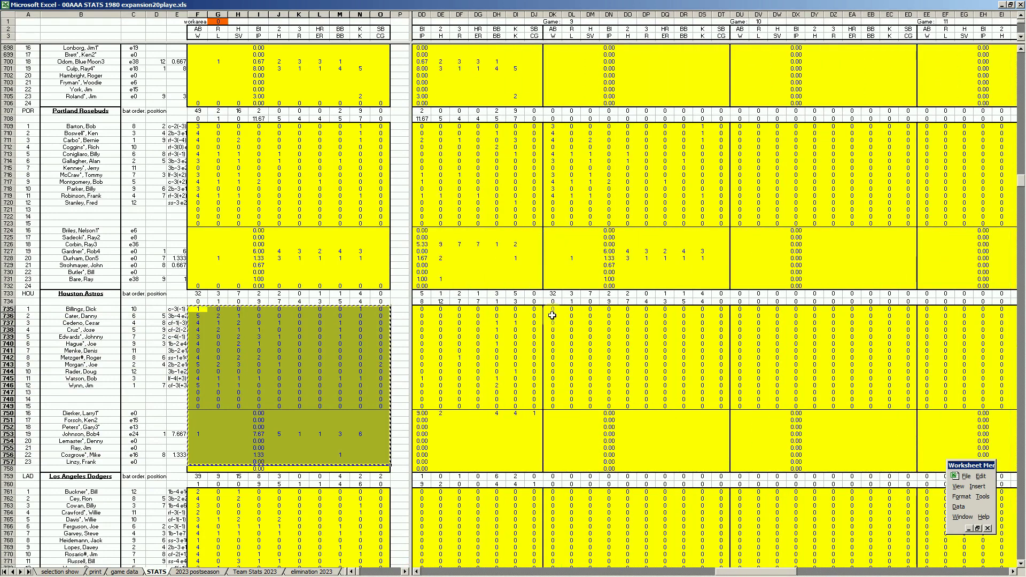
right_click(554, 311)
left_click(564, 336)
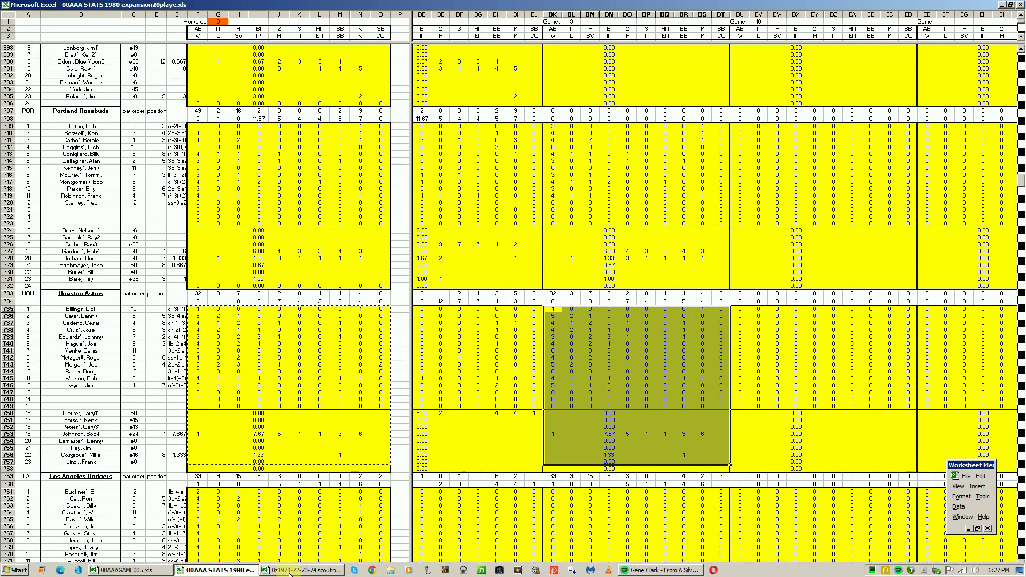
left_click(277, 570)
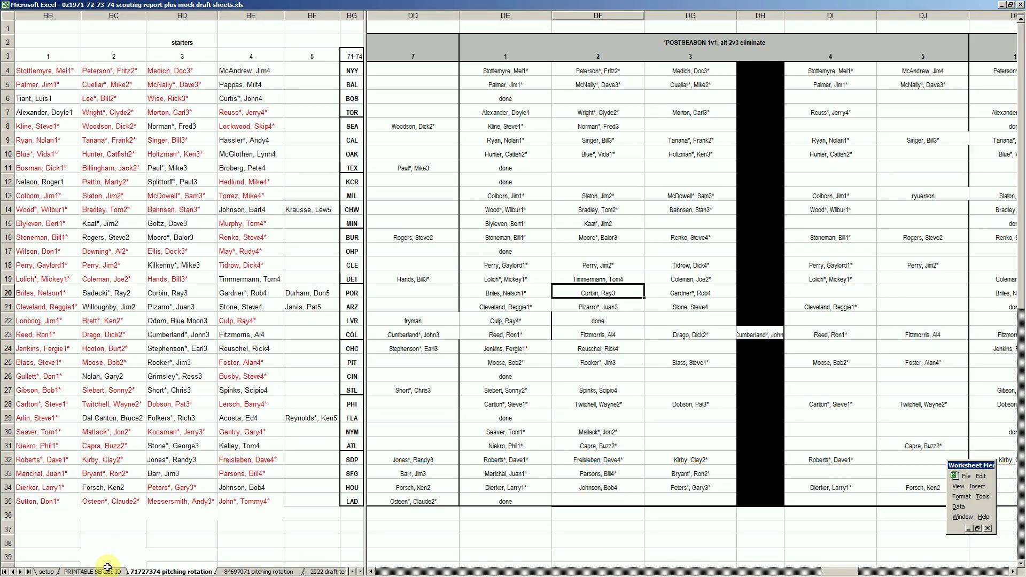
On the printable series schedule sheet, select Colorado's first five series opponents
left_click(92, 571)
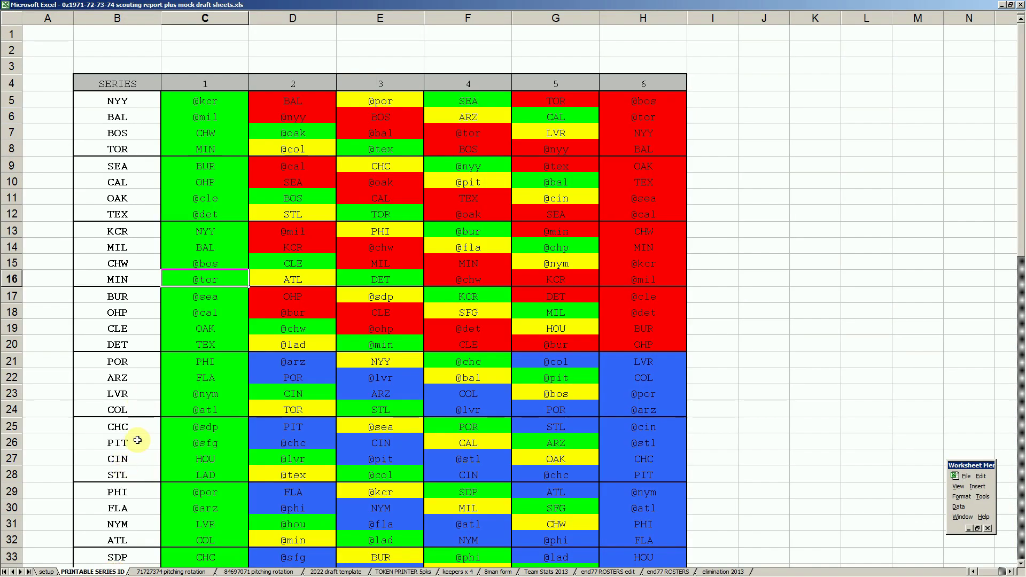
left_click(215, 412)
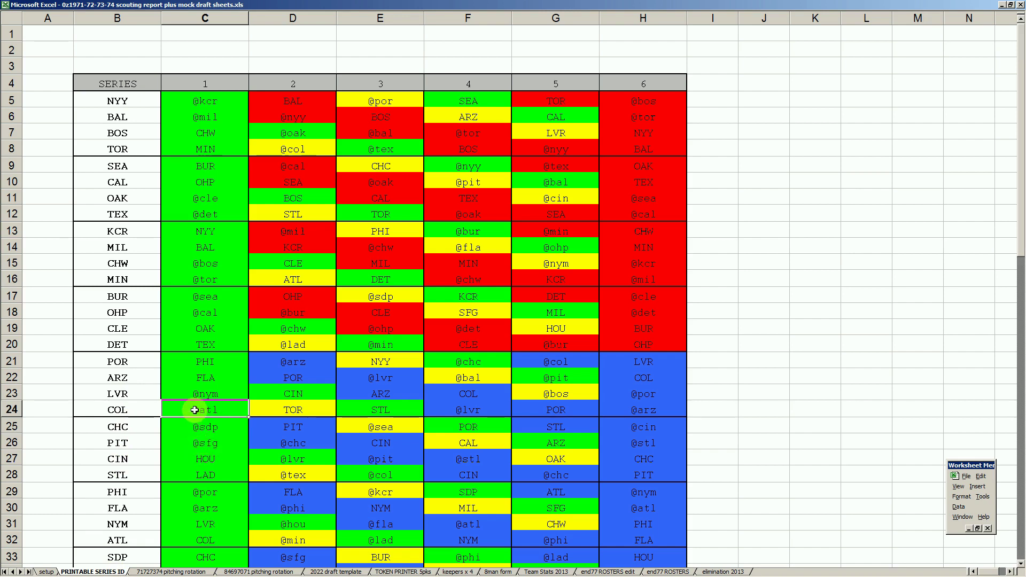
left_click(292, 410)
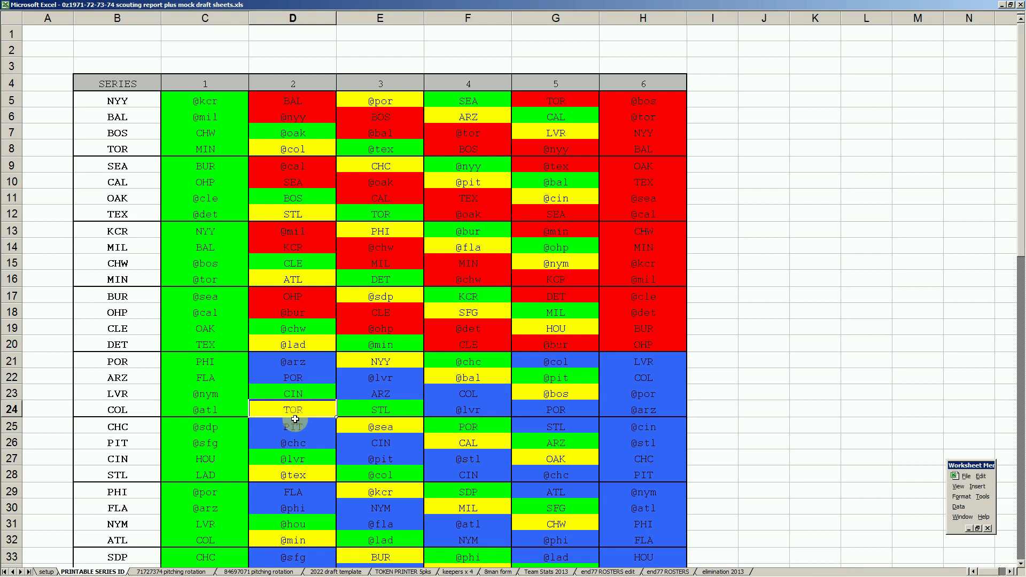
left_click(380, 410)
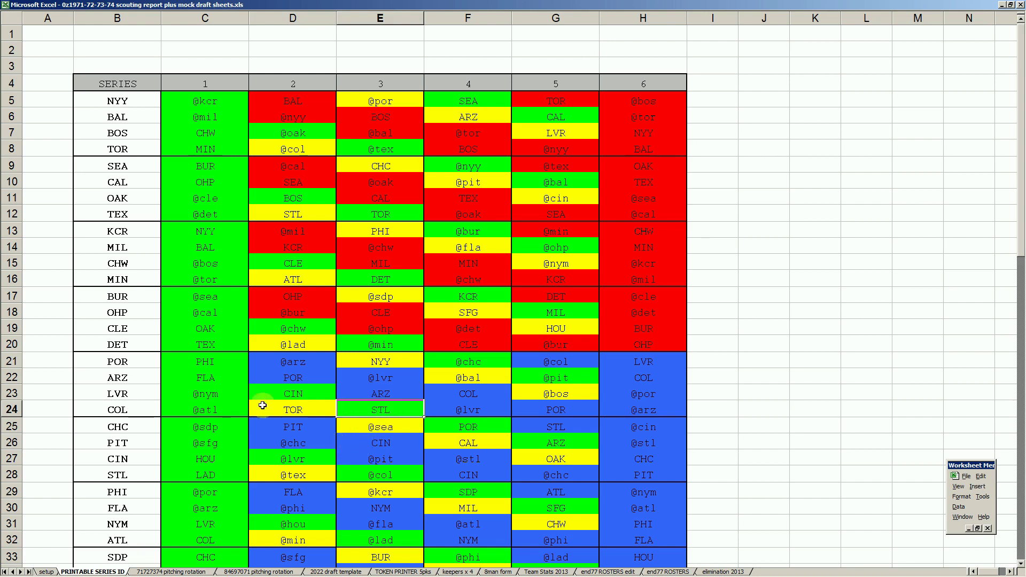
left_click_drag(236, 410, 364, 413)
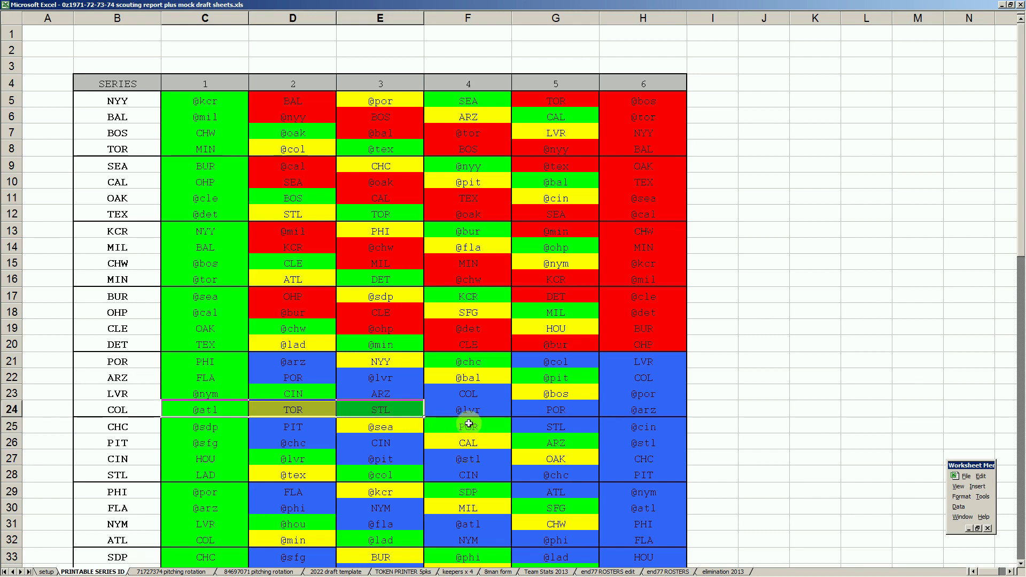
left_click_drag(481, 412, 623, 412)
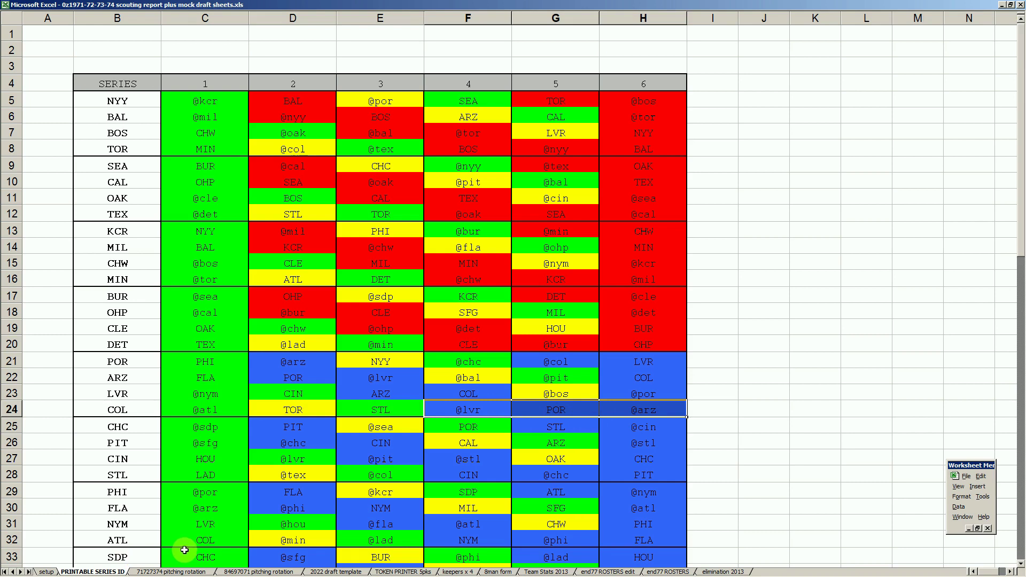
left_click(180, 572)
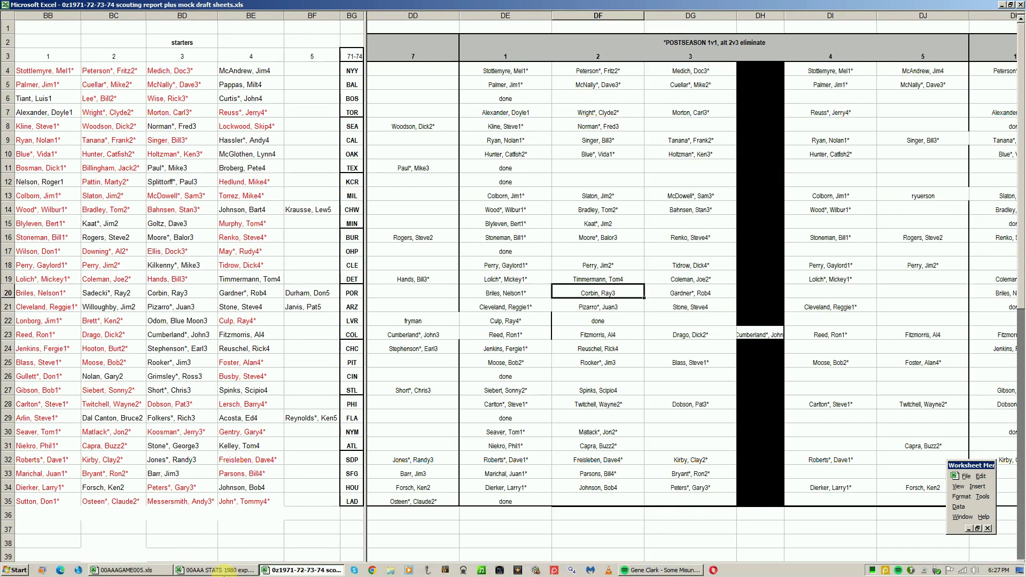
left_click(204, 571)
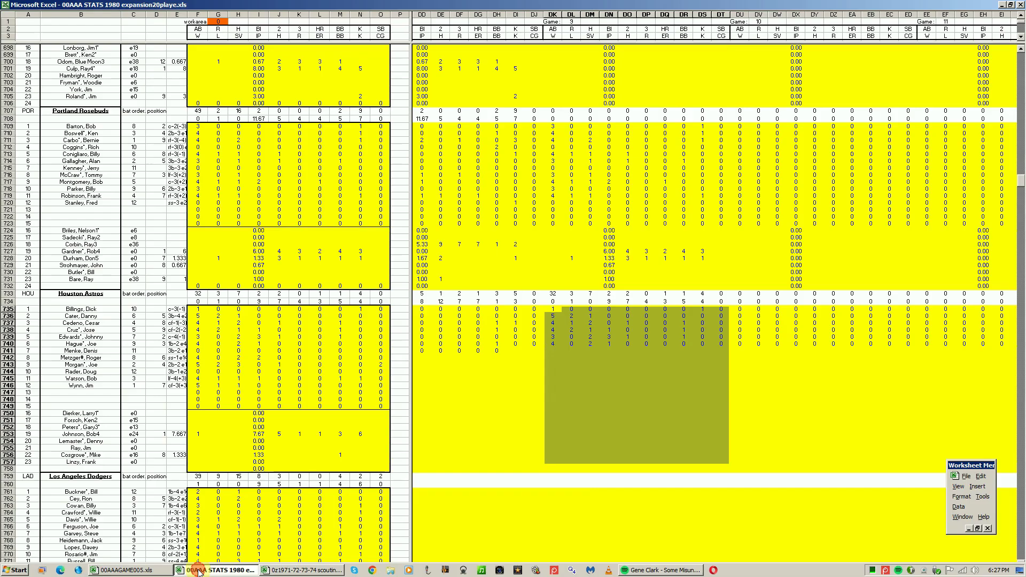
left_click(682, 366)
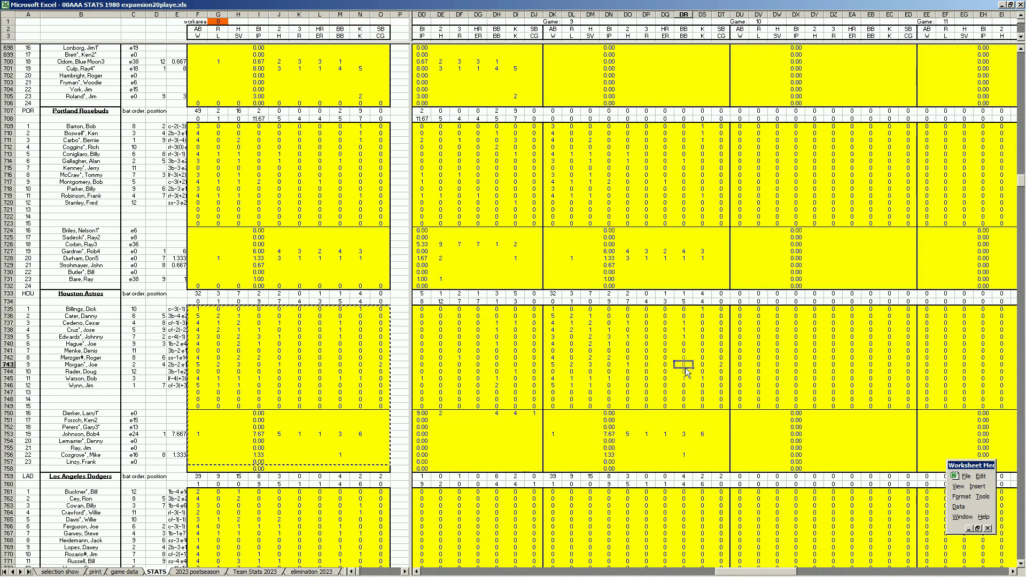
key("Right")
key("Right")
key("Right")
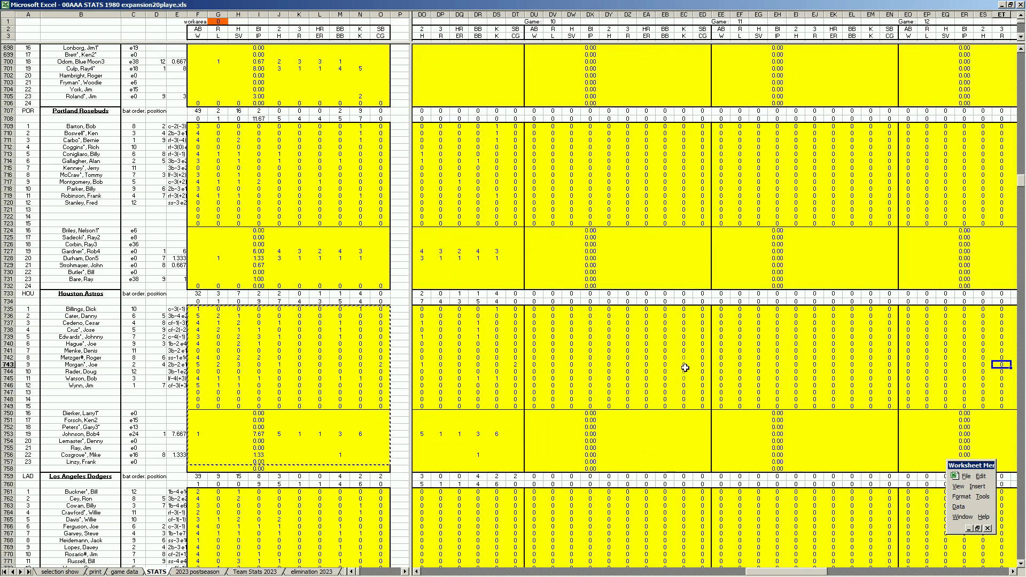
left_click(290, 571)
left_click(241, 554)
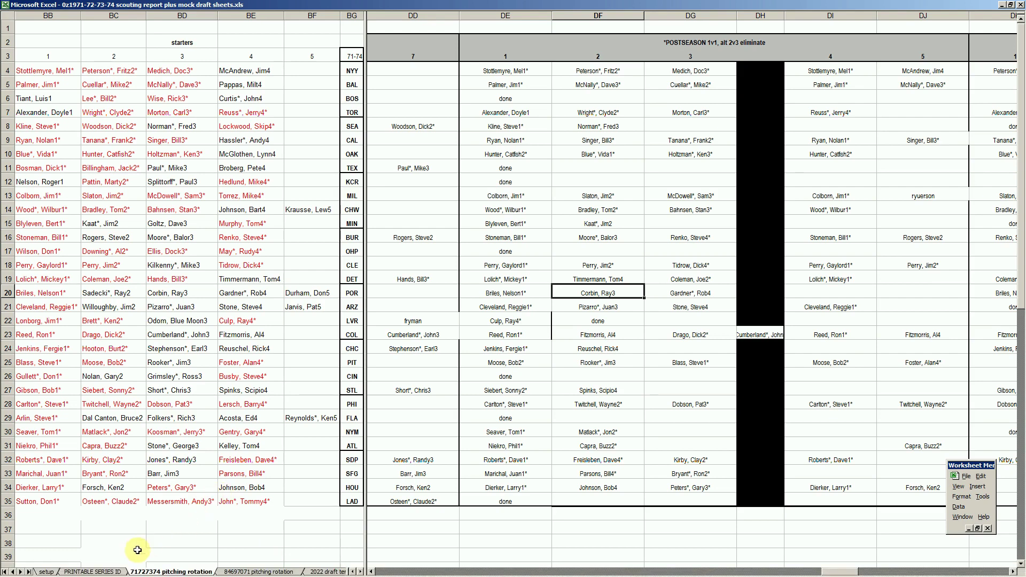
On the series schedule sheet, select Houston's six series opponents in C35:H35
left_click(113, 571)
left_click(117, 459)
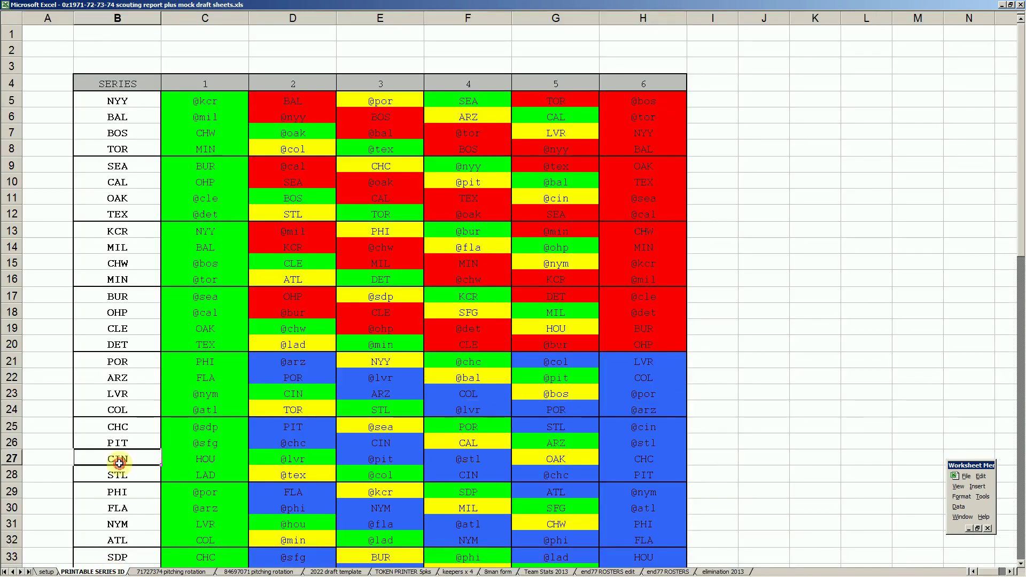
scroll(117, 469, "down", 2)
left_click(230, 492)
left_click(275, 490)
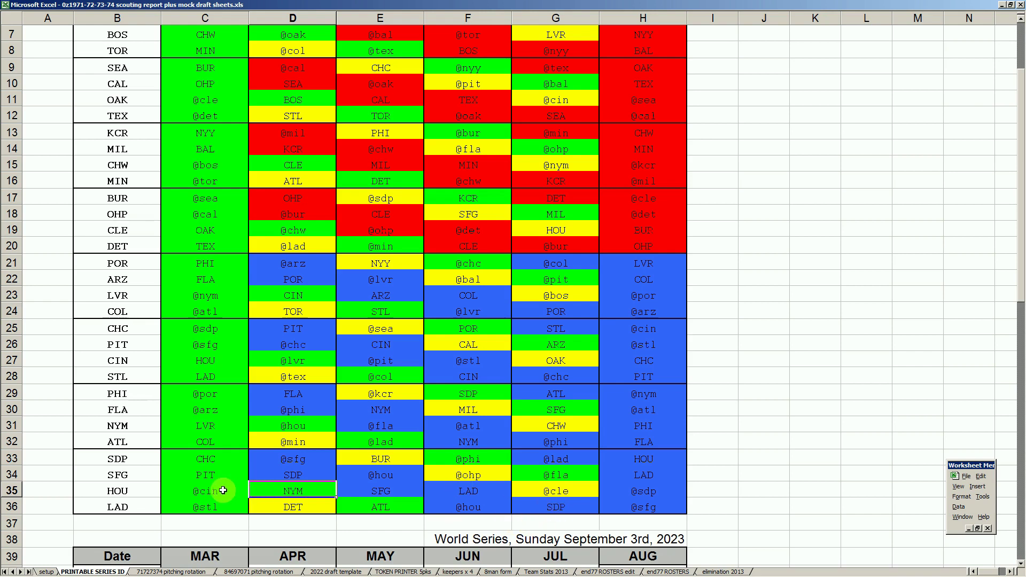
left_click_drag(205, 491, 626, 490)
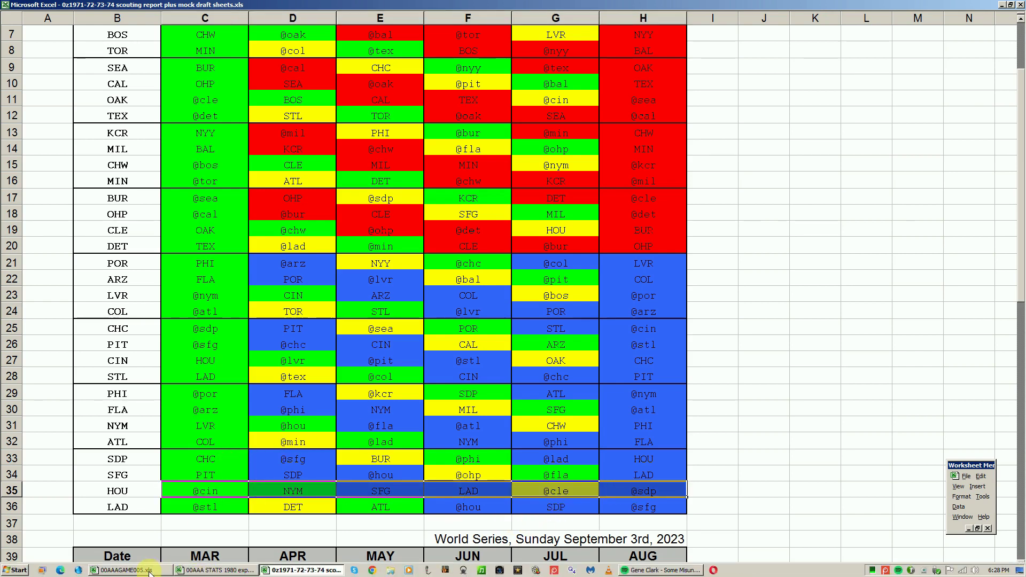
In the STATS workbook, enter and then clear a trial ERA formula for a Houston pitcher
mouse_move(124, 571)
left_click(161, 523)
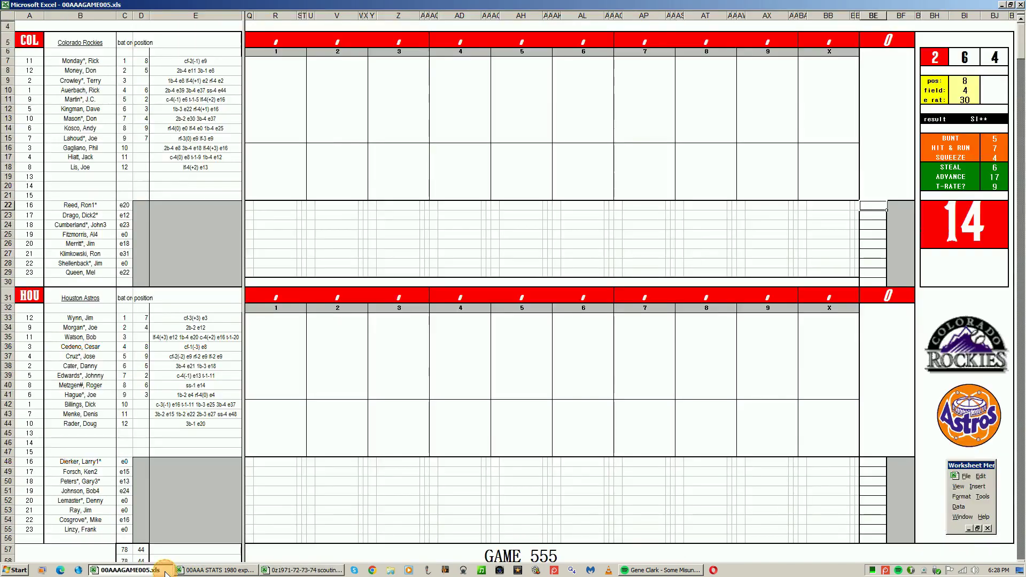
left_click(212, 570)
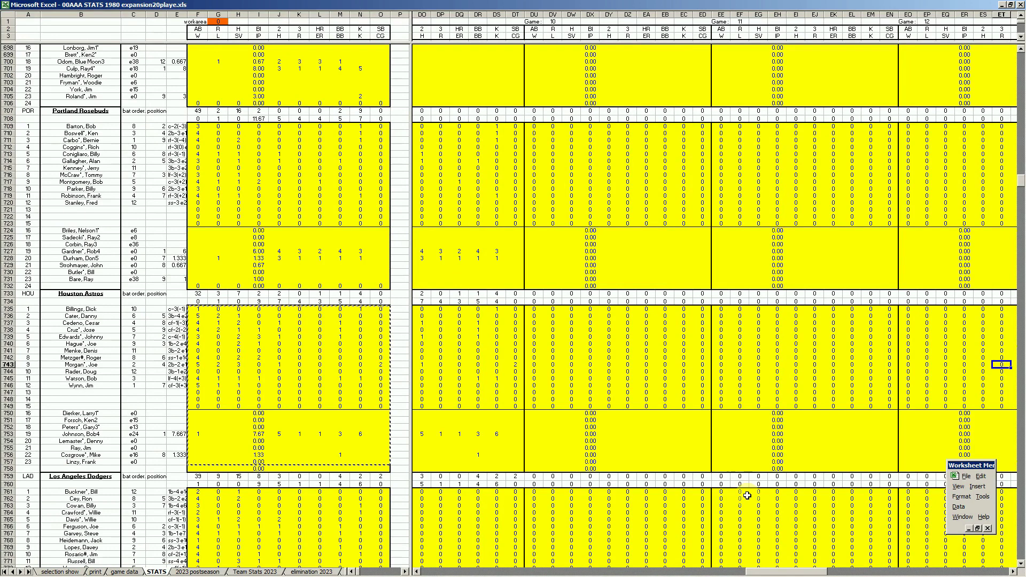
left_click_drag(794, 572, 946, 571)
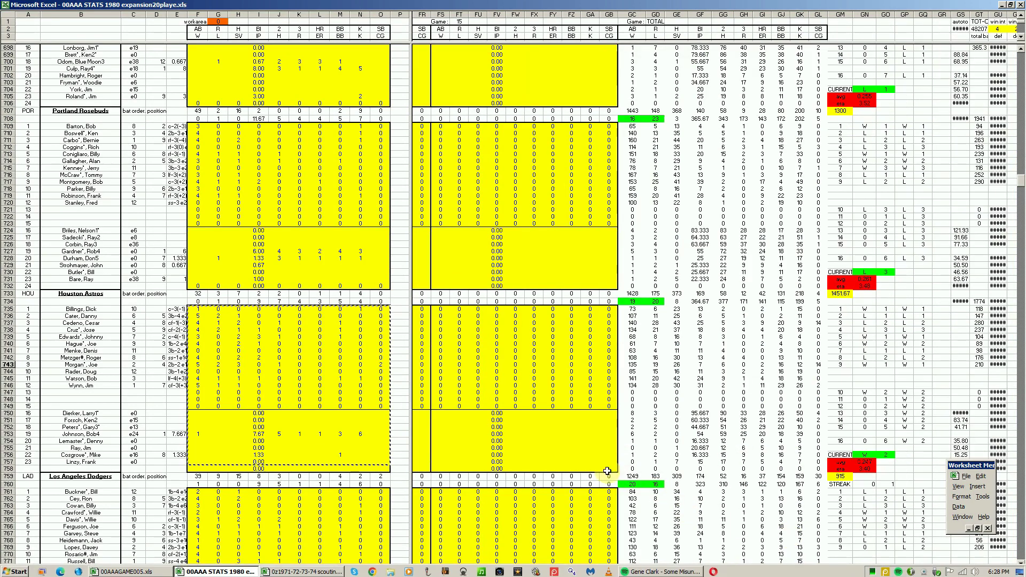
left_click(591, 454)
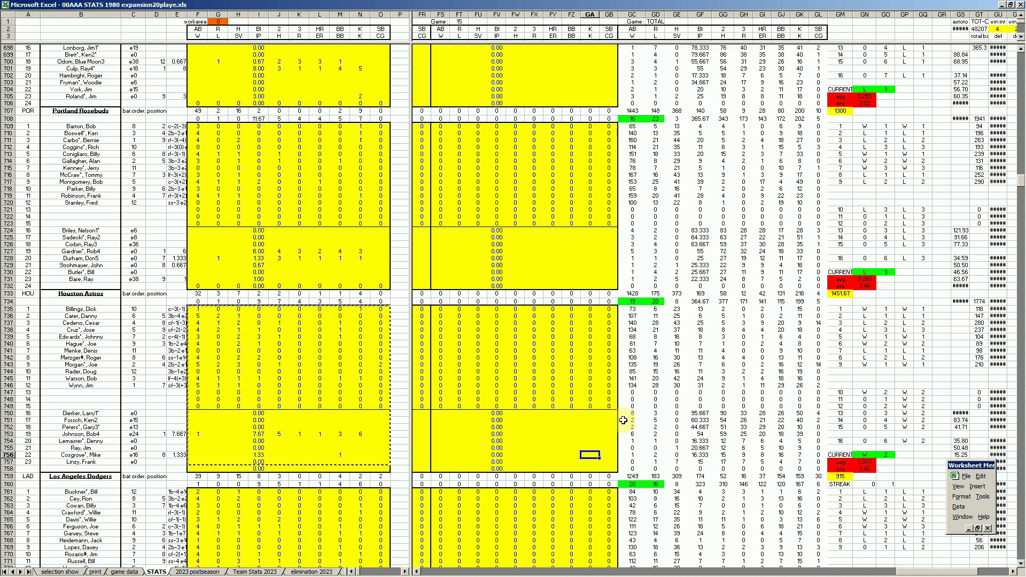
left_click(572, 427)
type("+28*9/35")
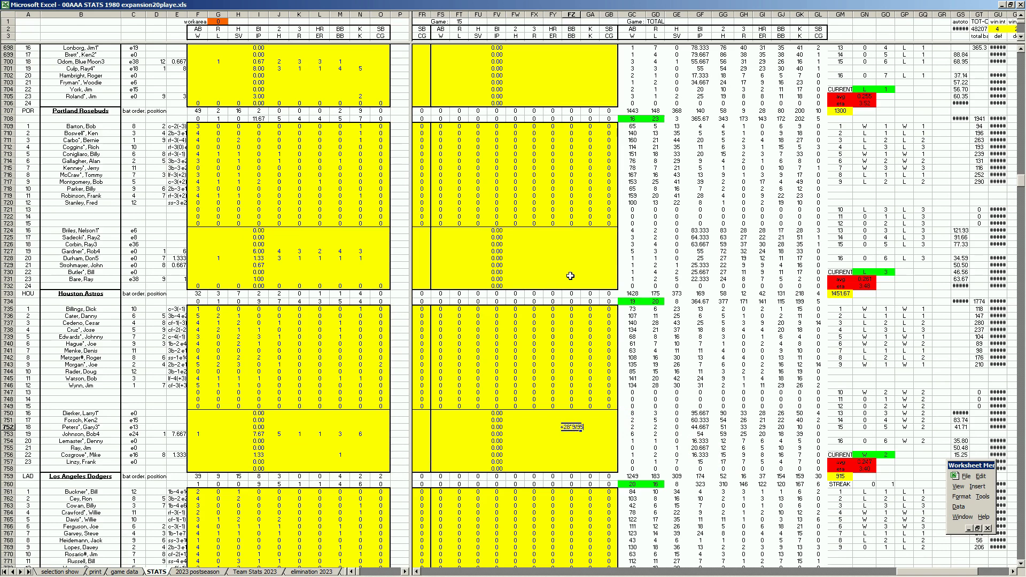
key("Return")
key("Up")
key("Delete")
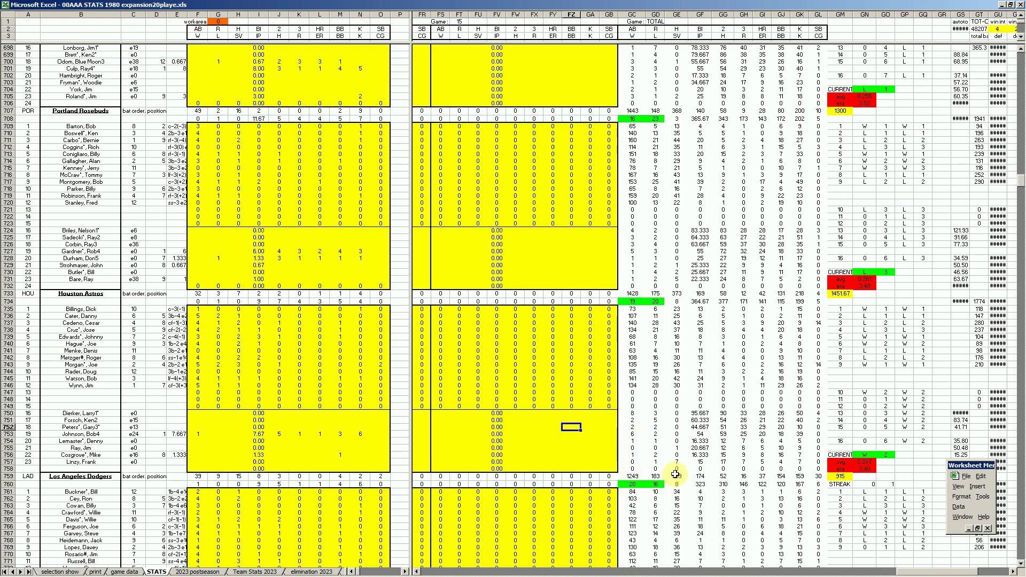
Inspect Houston's season totals, then enter and clear a trial average formula
left_click(764, 388)
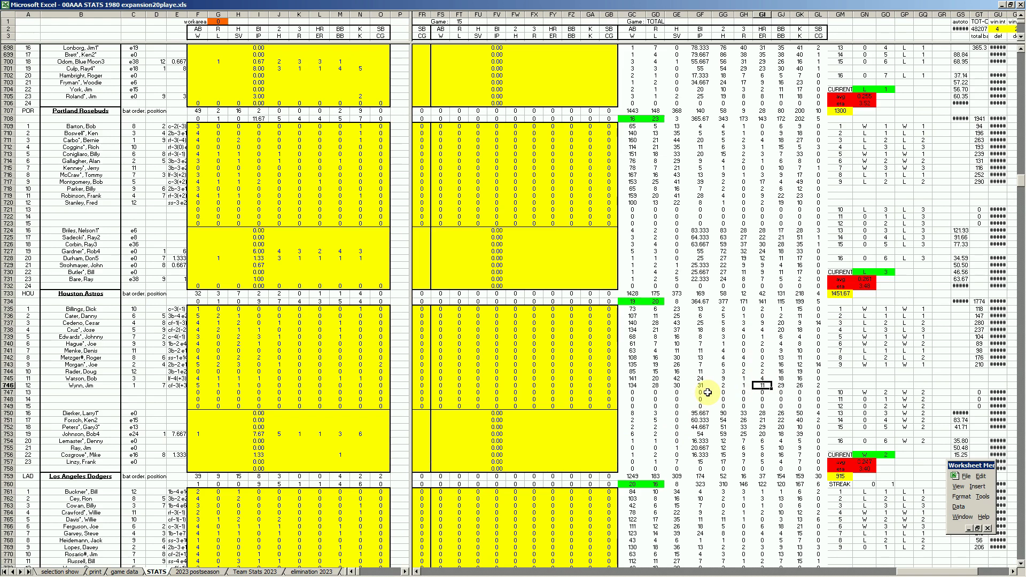
left_click(821, 388)
left_click(818, 368)
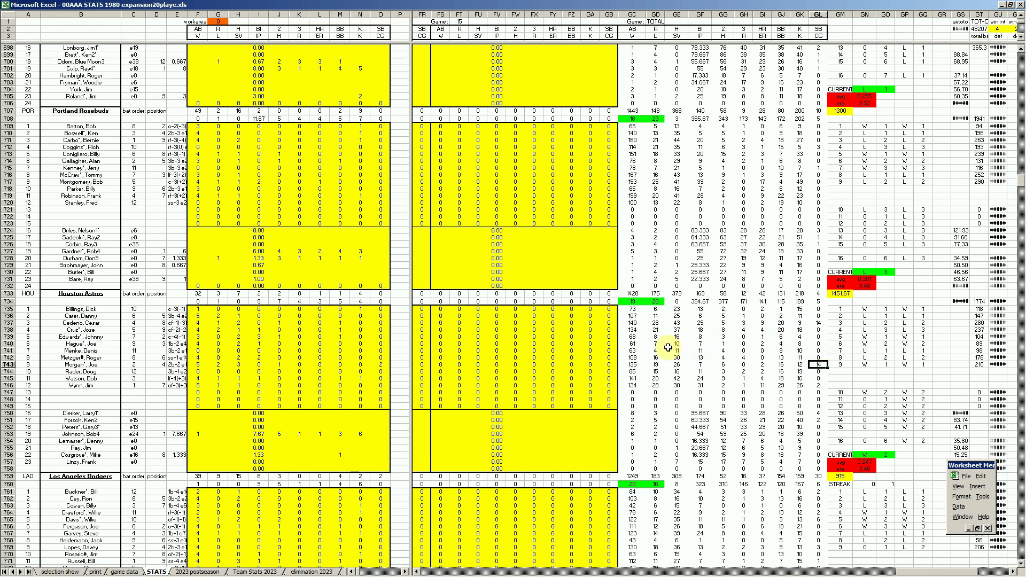
left_click(591, 441)
type("+43/140")
key("Return")
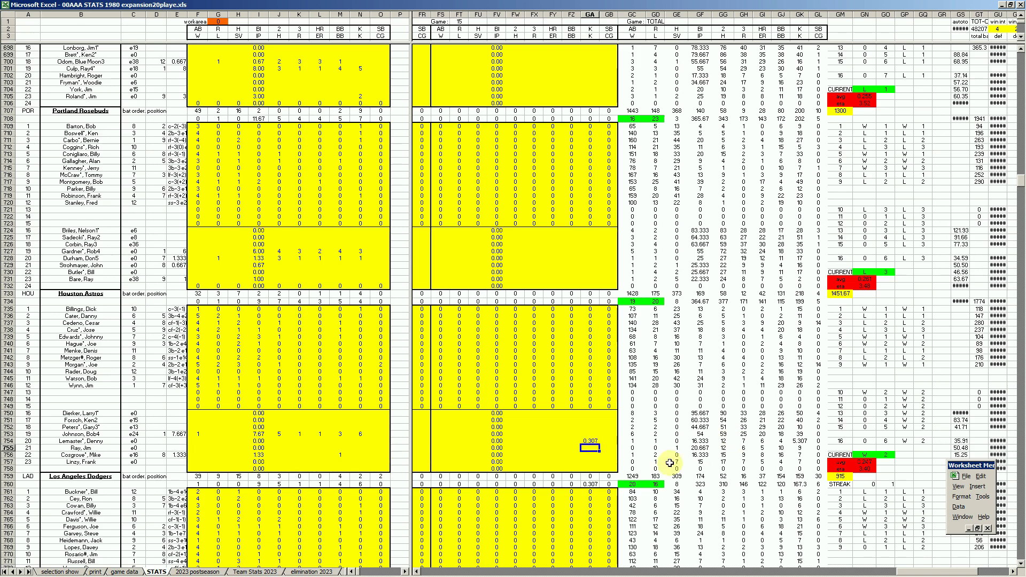
key("Delete")
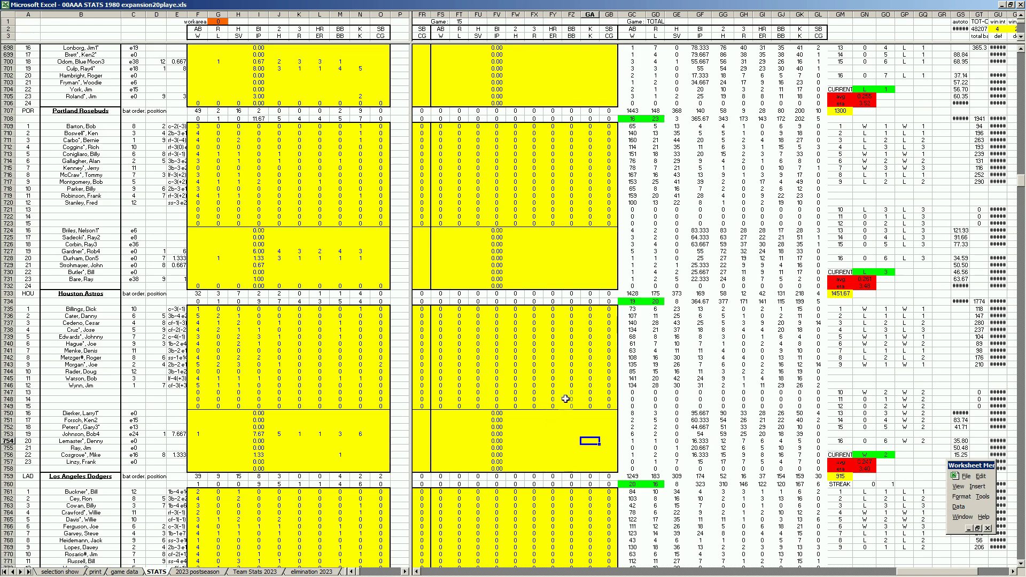
left_click(572, 366)
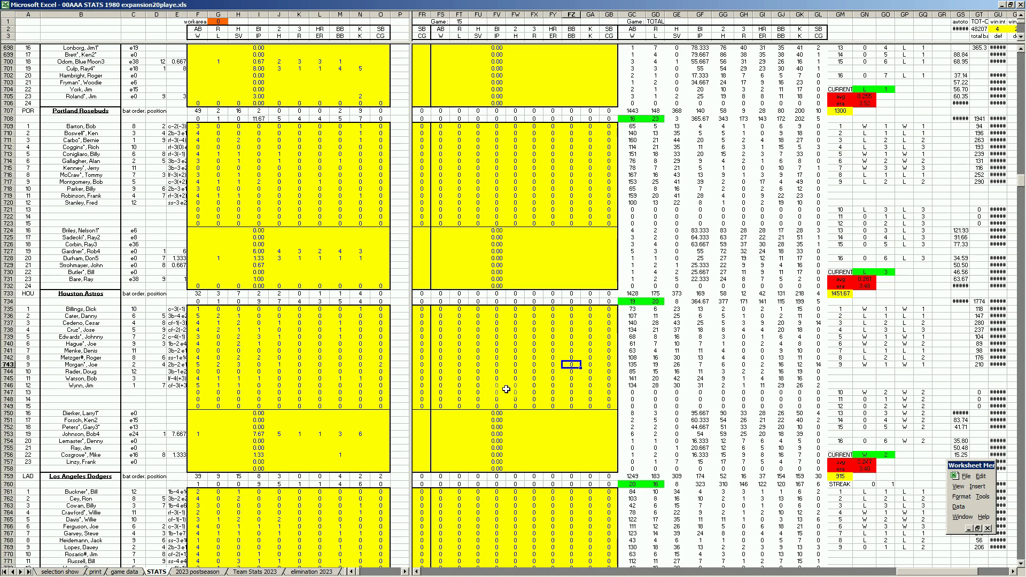
left_click_drag(569, 433, 583, 434)
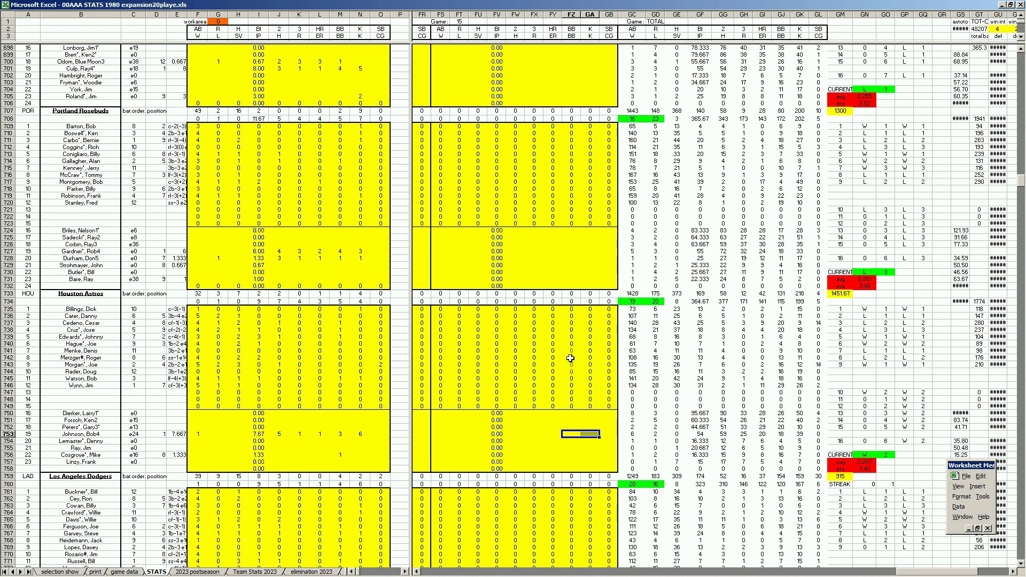
left_click(551, 262)
scroll(551, 261, "down", 1)
scroll(550, 265, "up", 1)
scroll(561, 281, "up", 2)
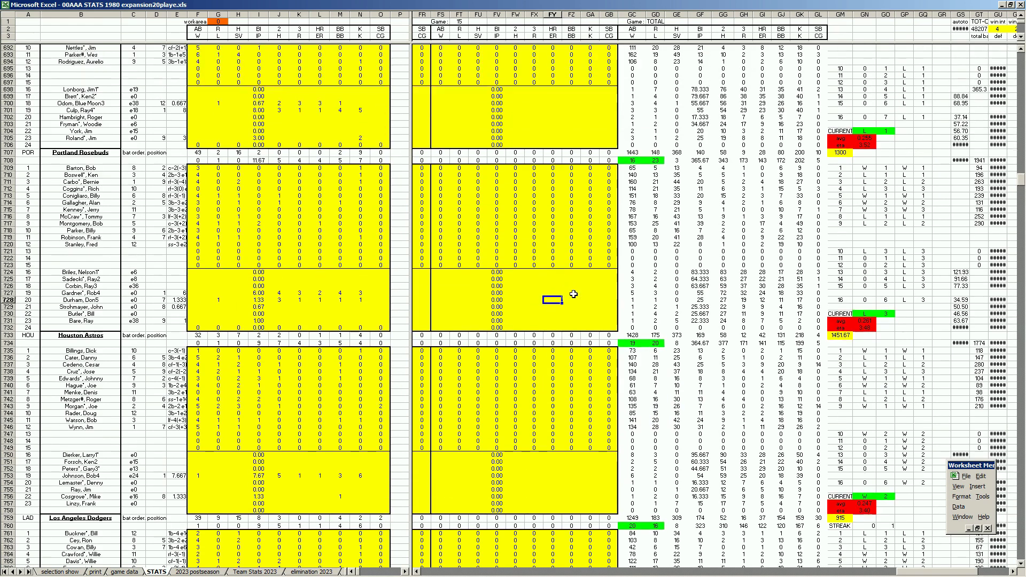
scroll(573, 295, "up", 2)
scroll(573, 295, "up", 3)
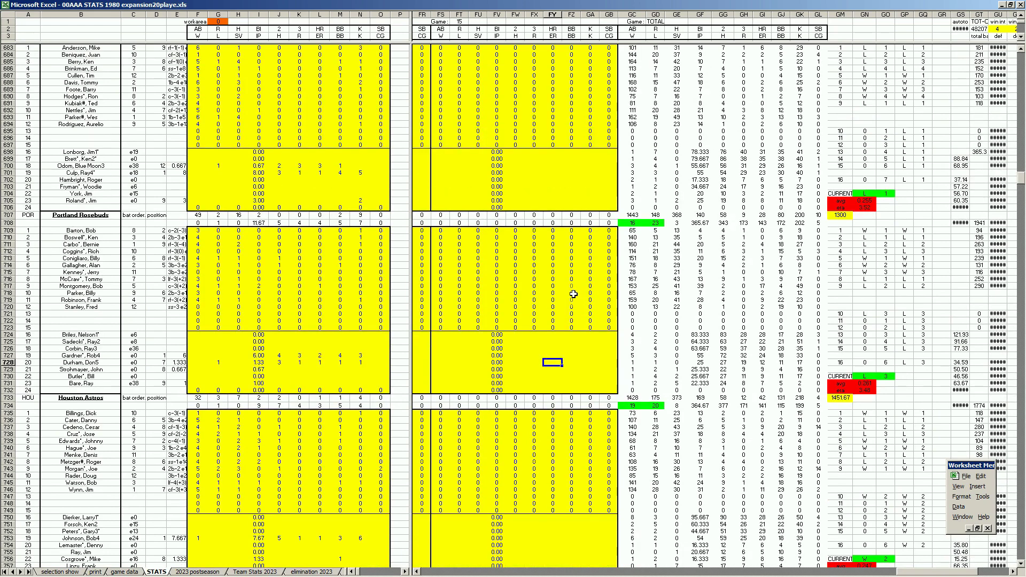
scroll(573, 295, "up", 4)
scroll(573, 295, "up", 3)
scroll(574, 296, "up", 5)
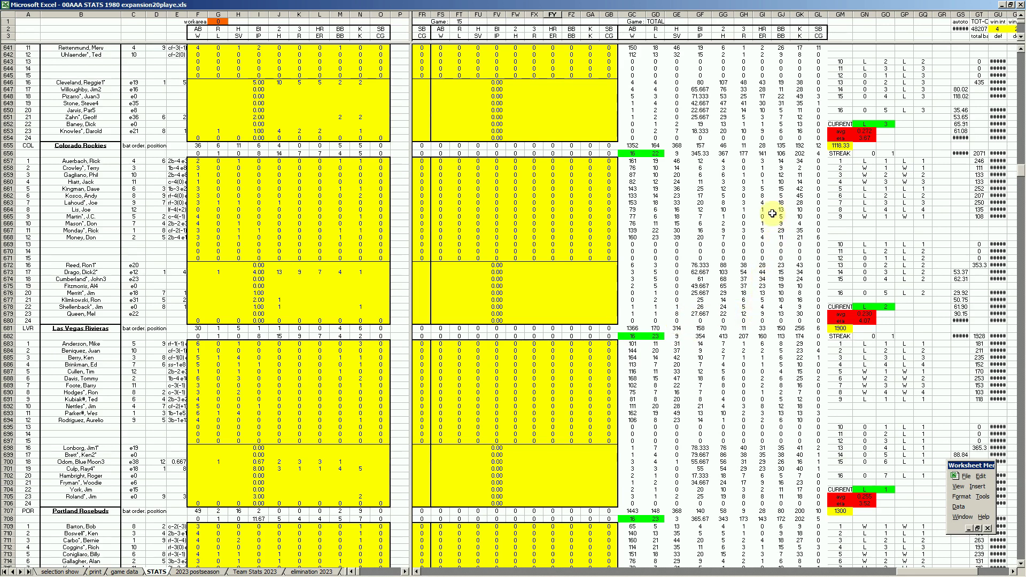
Check a few Colorado Rockies season totals, then switch to the 2023 postseason sheet
left_click(763, 197)
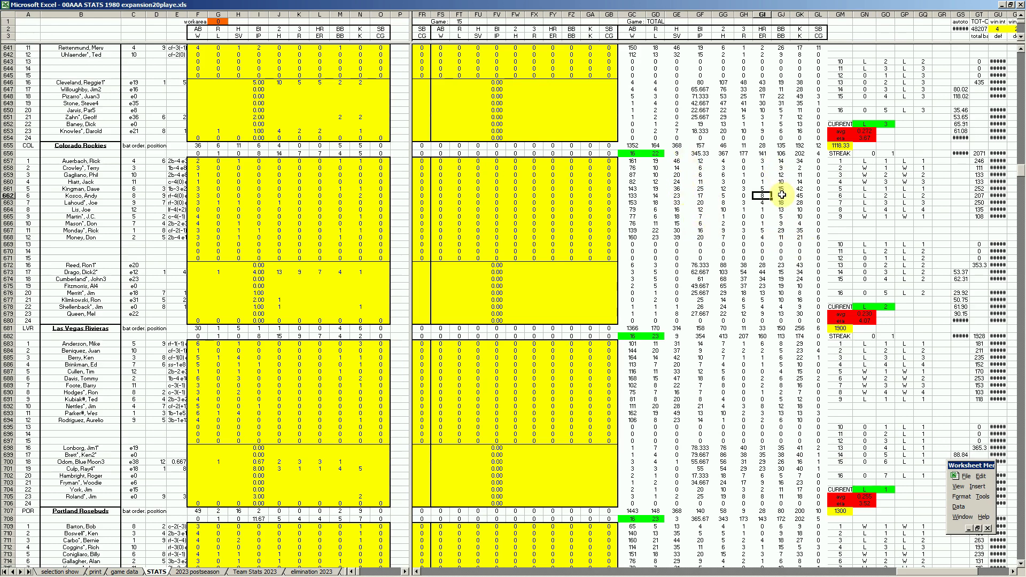
left_click(782, 232)
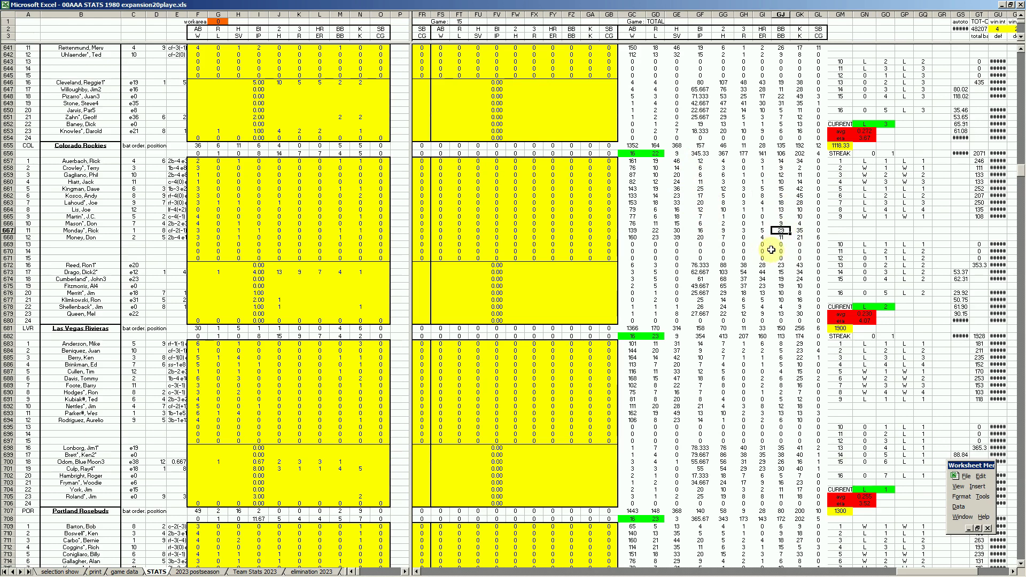
left_click(576, 283)
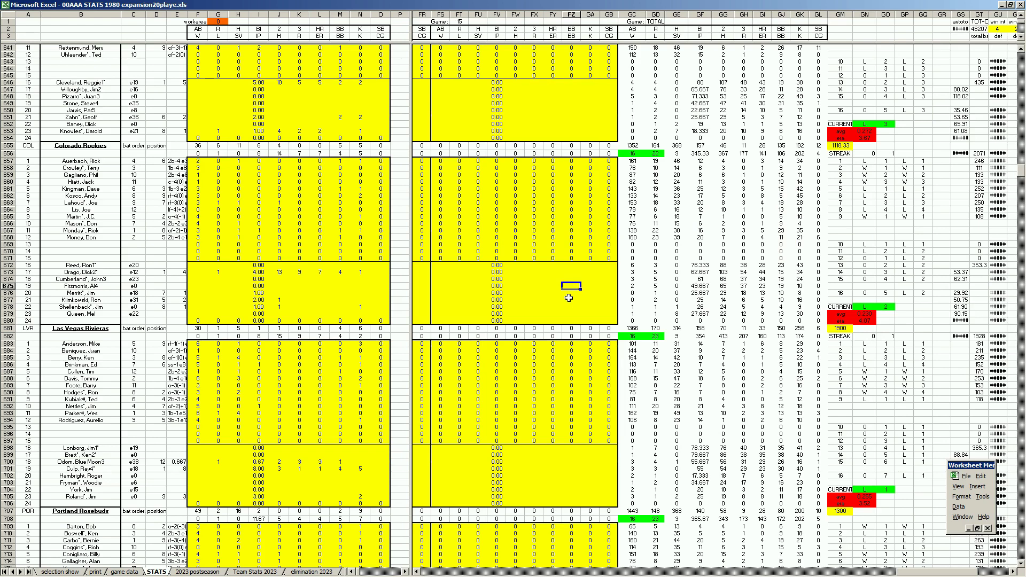
left_click(199, 571)
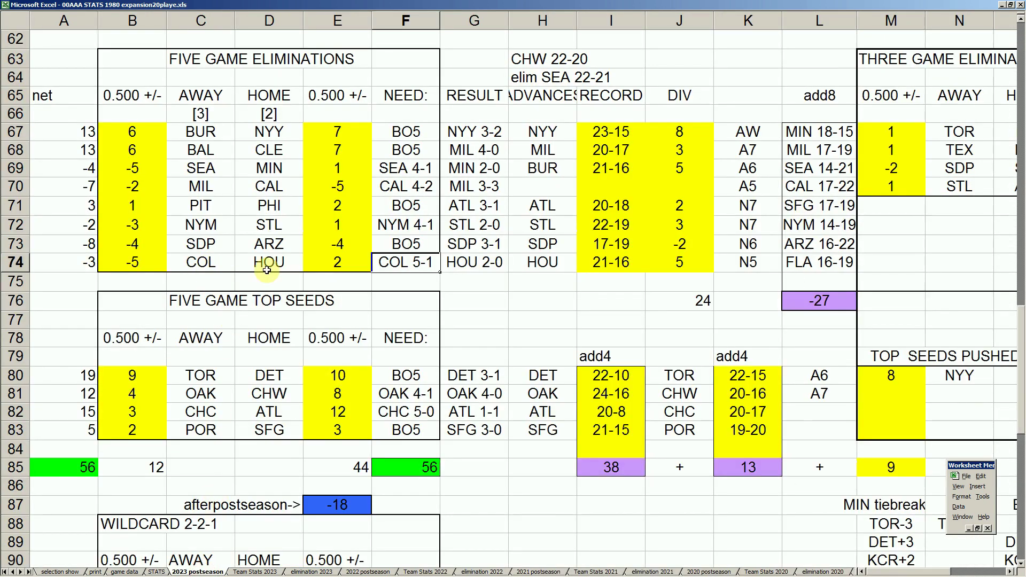
Review the COL versus HOU matchup row and its HOU 2-0 series result
left_click(462, 262)
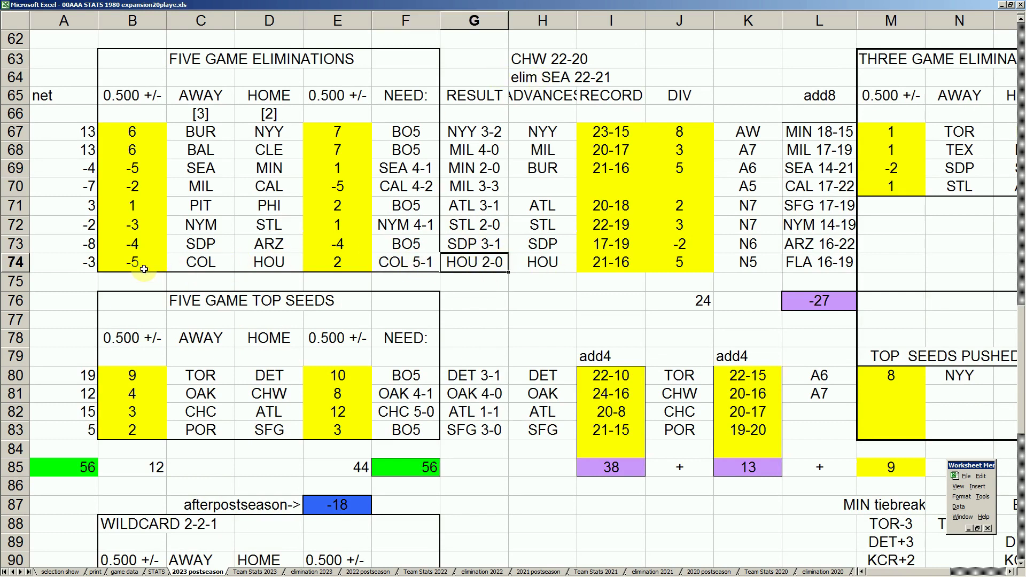
left_click_drag(132, 263, 409, 262)
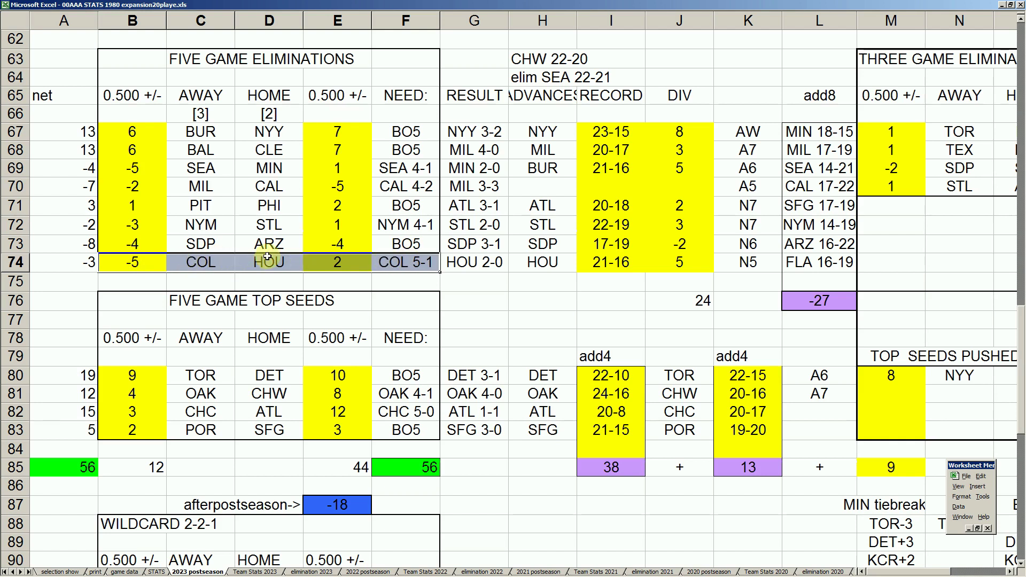
left_click(470, 263)
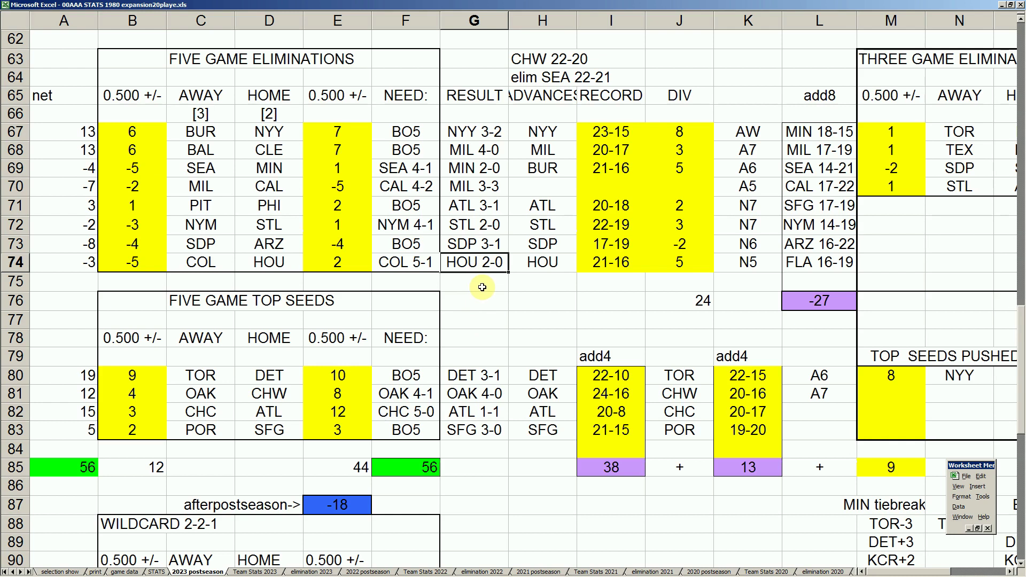
key("Down")
key("Up")
Enter Houston's record 20-16 and division value 4 in row 74
left_click(612, 265)
type("20-16")
key("Return")
key("Up")
key("Right")
type("4")
key("Return")
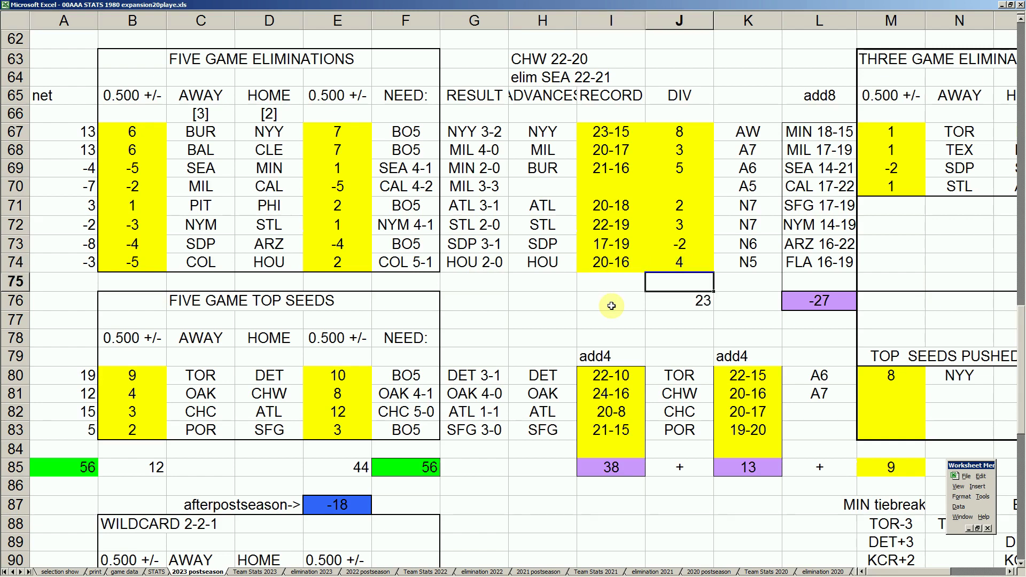
Replace the add8 entry FLA 16-19 with COL 16-23
double_click(806, 263)
left_click_drag(786, 263, 861, 264)
type("COL")
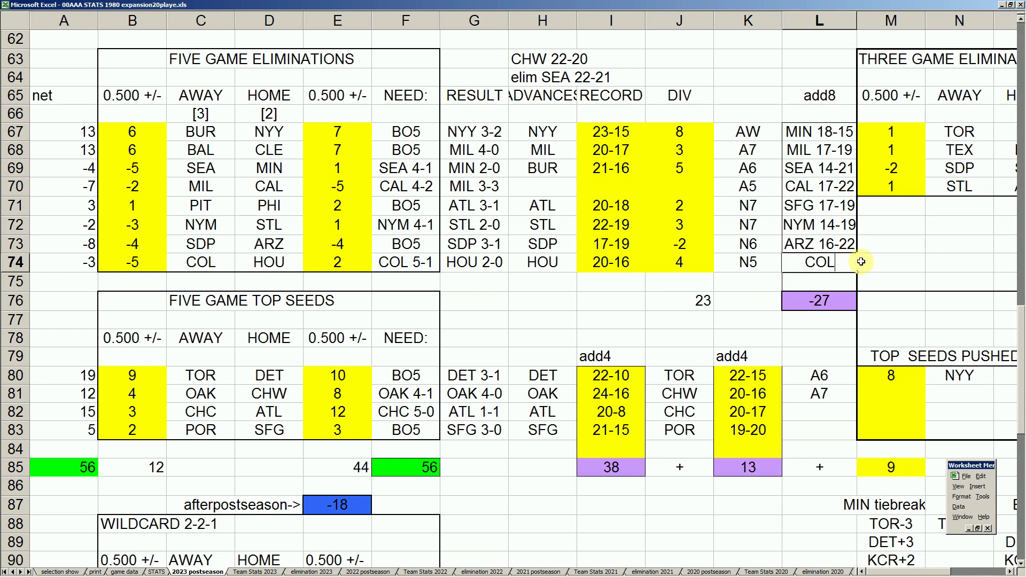
type(" 16-23")
key("Return")
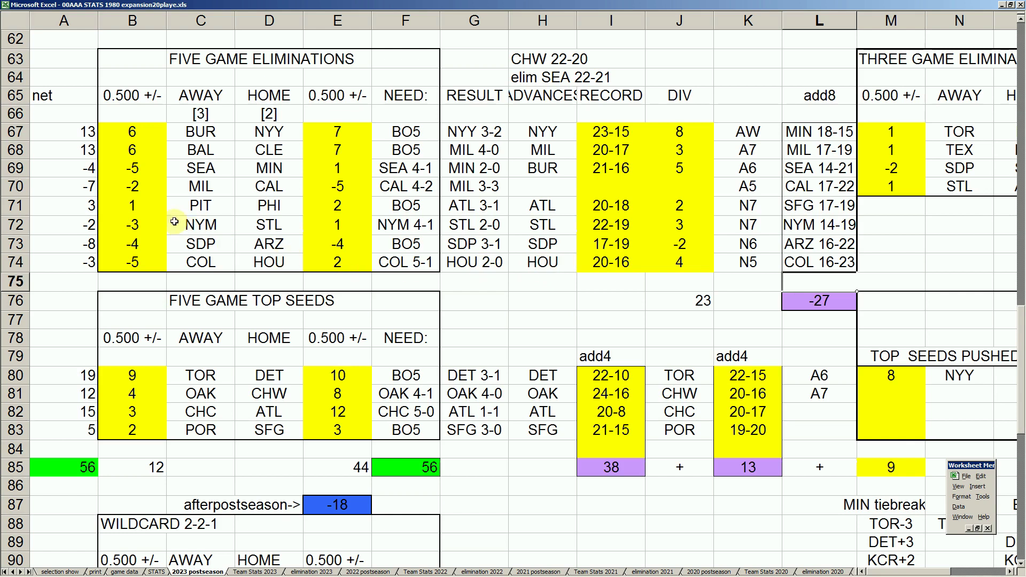
left_click_drag(77, 206, 461, 206)
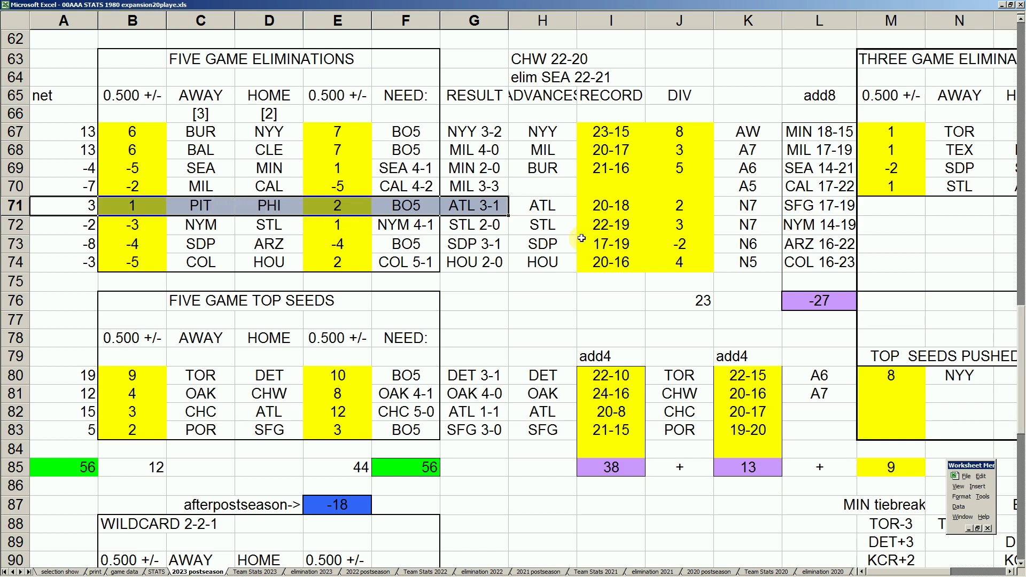
left_click_drag(542, 226, 661, 230)
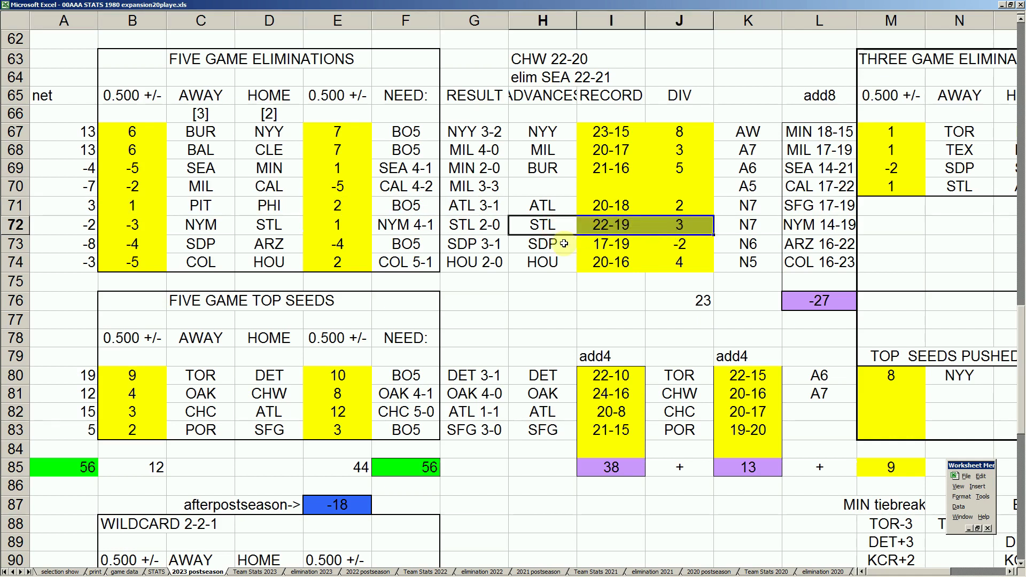
left_click_drag(554, 244, 658, 246)
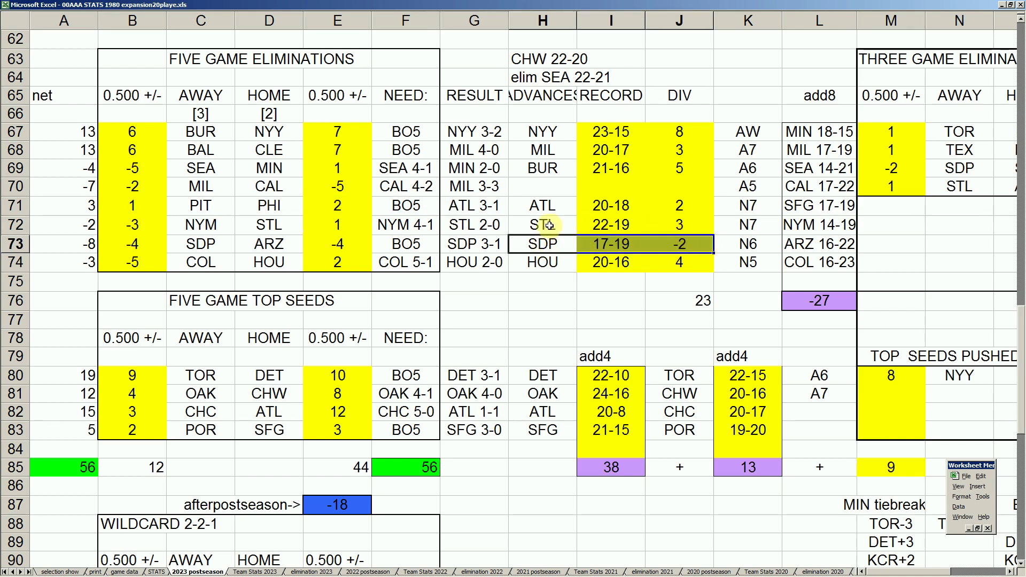
left_click_drag(543, 225, 665, 262)
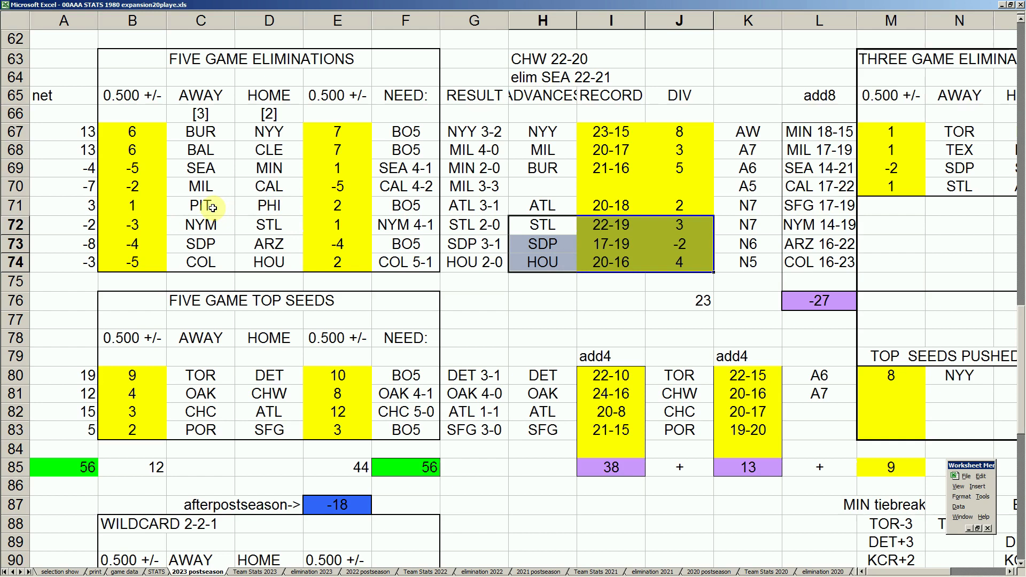
left_click(686, 244)
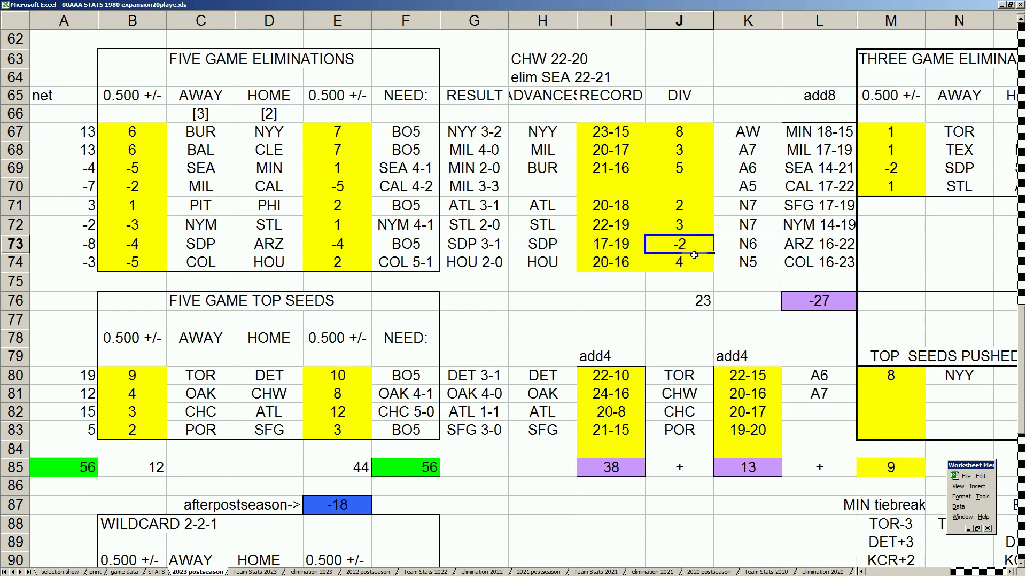
left_click(676, 265)
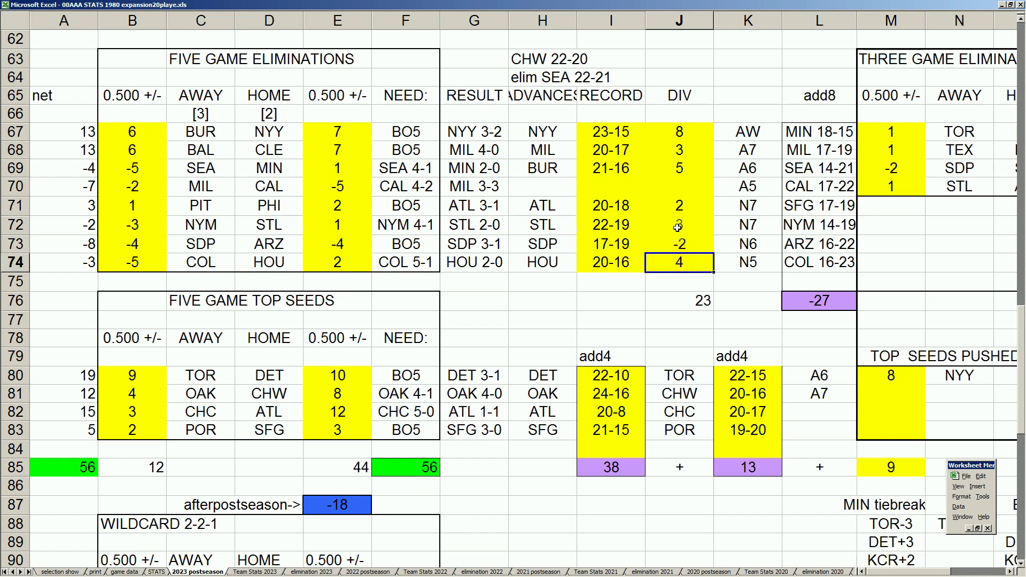
left_click(678, 227)
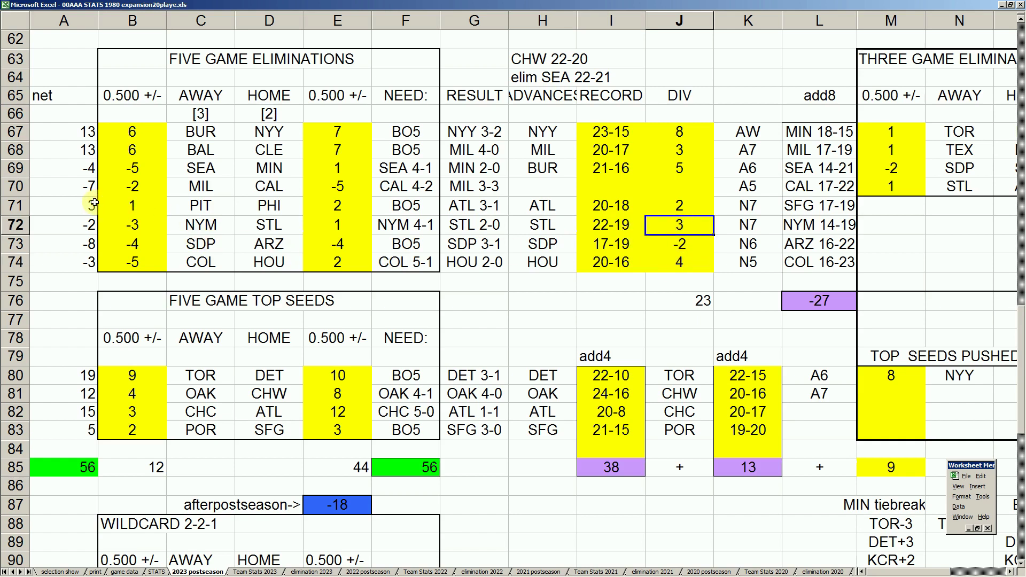
left_click_drag(63, 207, 288, 206)
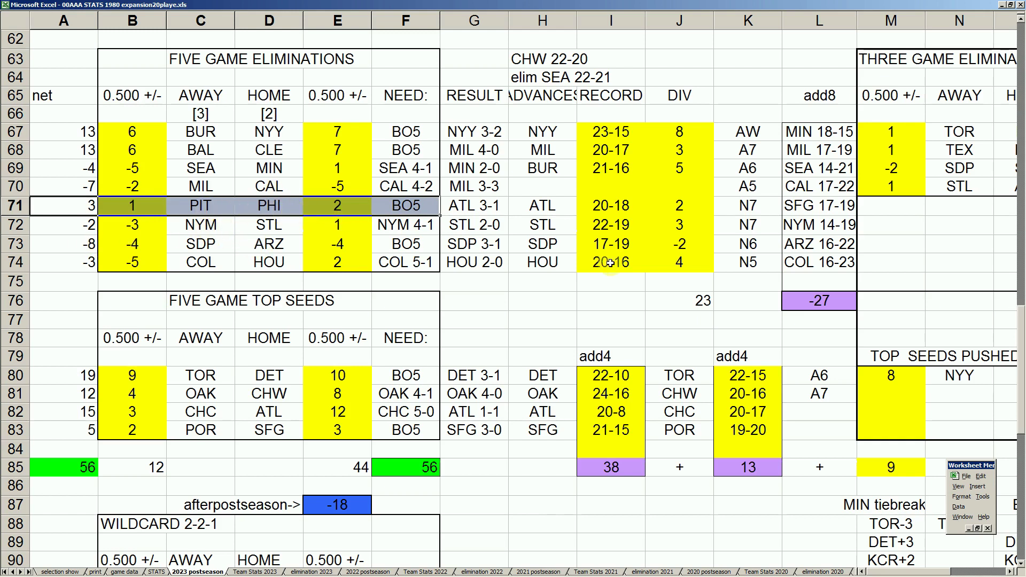
left_click(554, 244)
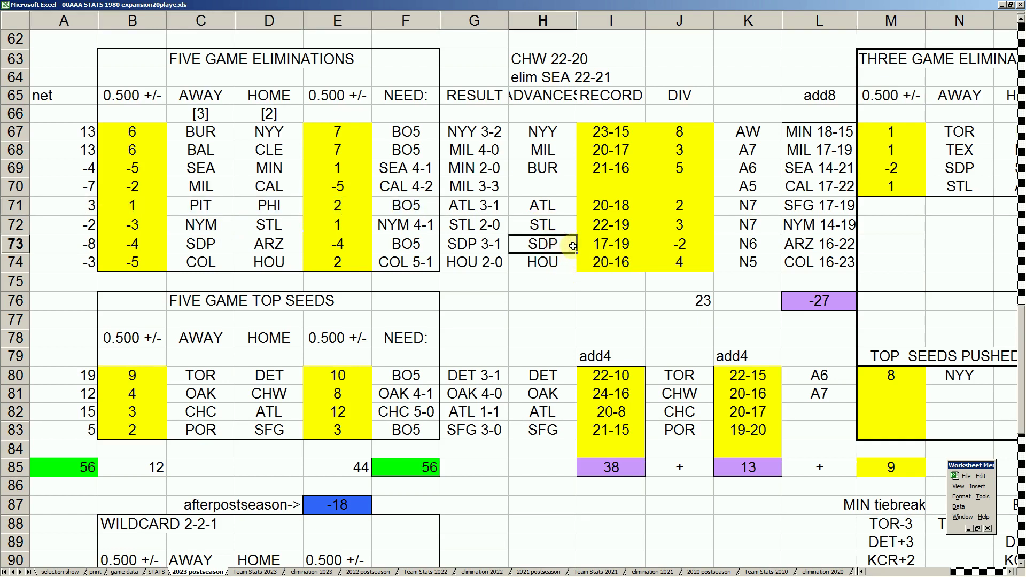
left_click(689, 262)
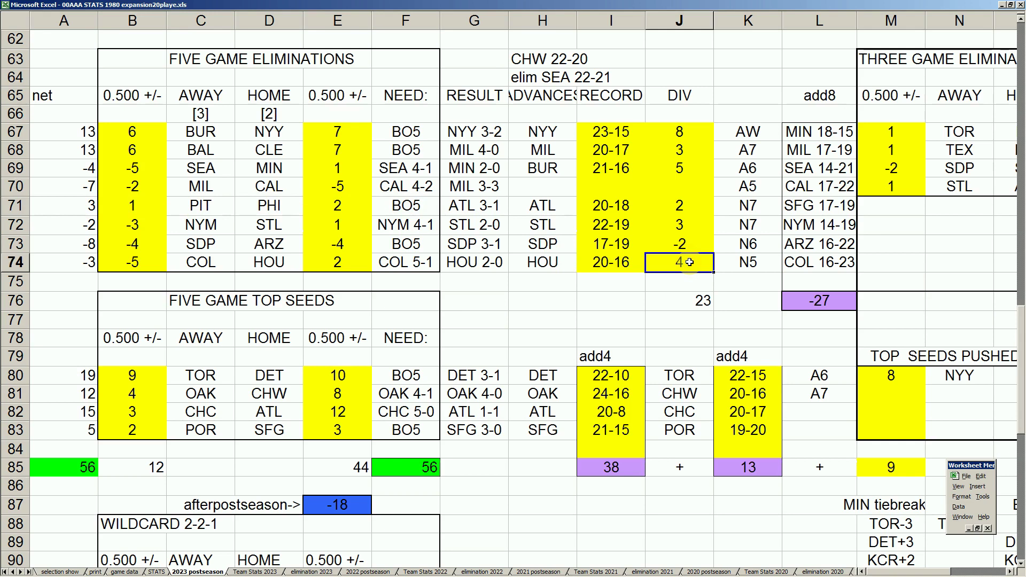
key("Right")
key("Right")
key("Right")
key("Right")
key("Right")
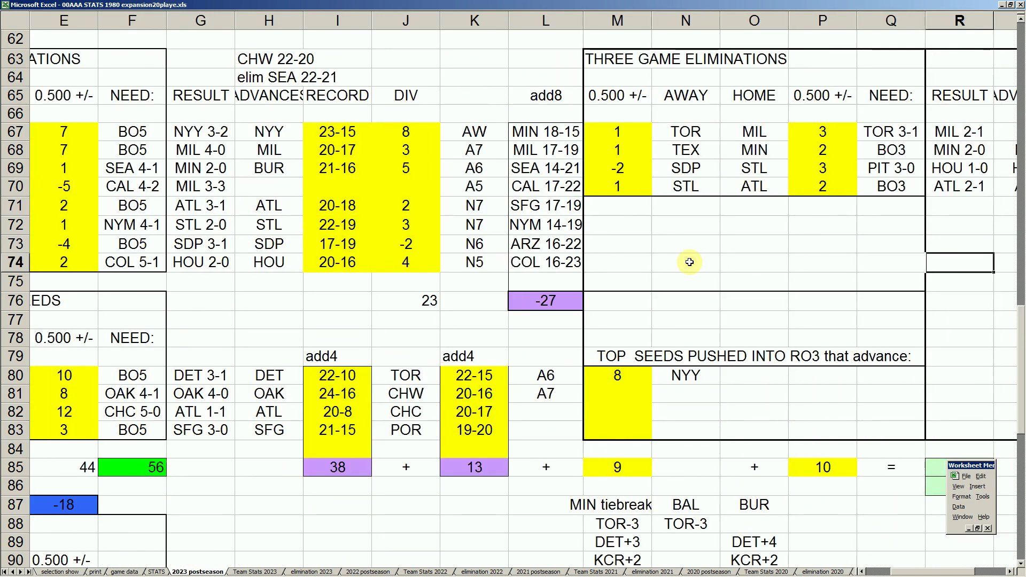
scroll(690, 263, "up", 2)
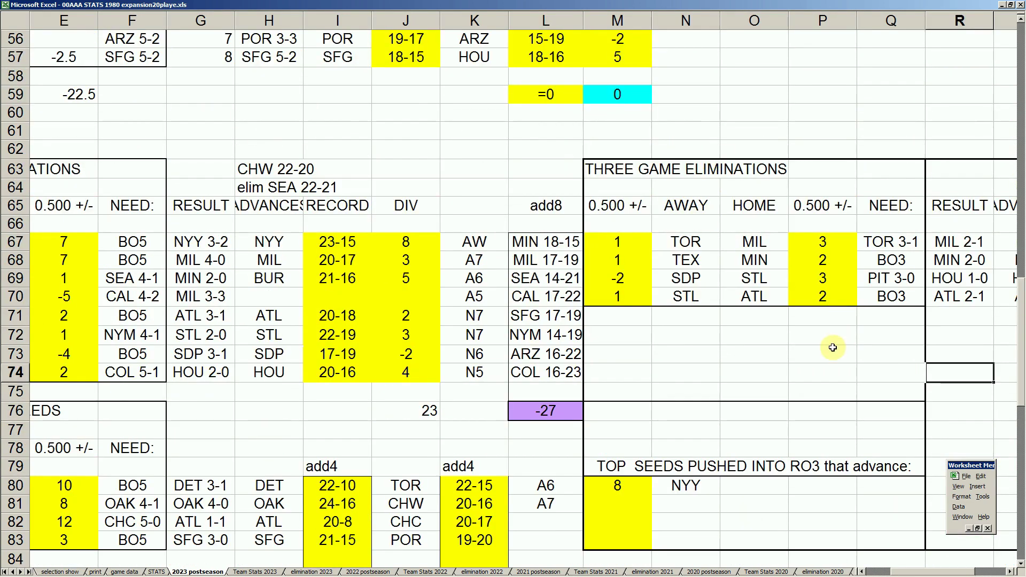
Make HOU the home team against SDP and enter 4 for that matchup
left_click(765, 279)
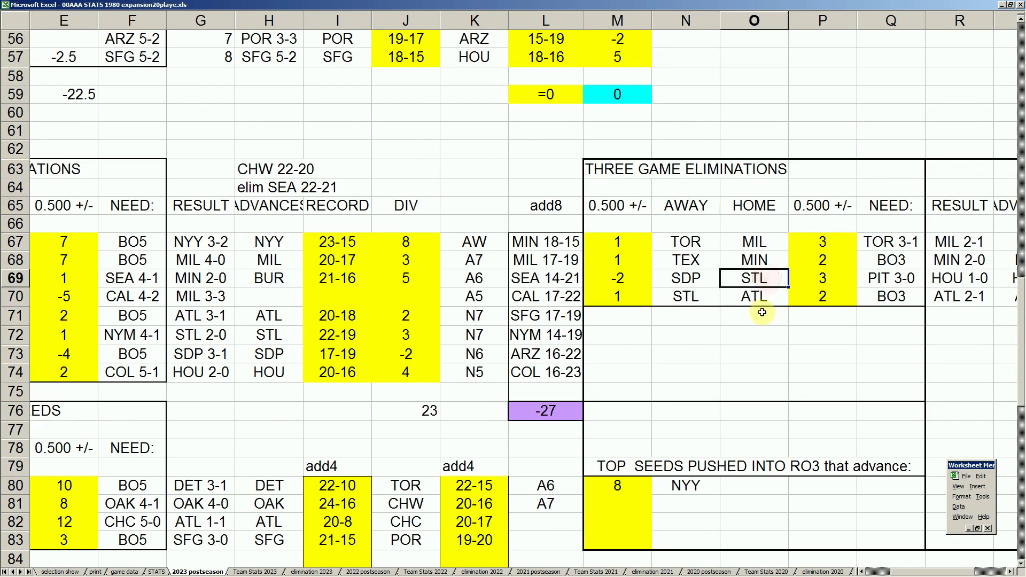
type("HOU")
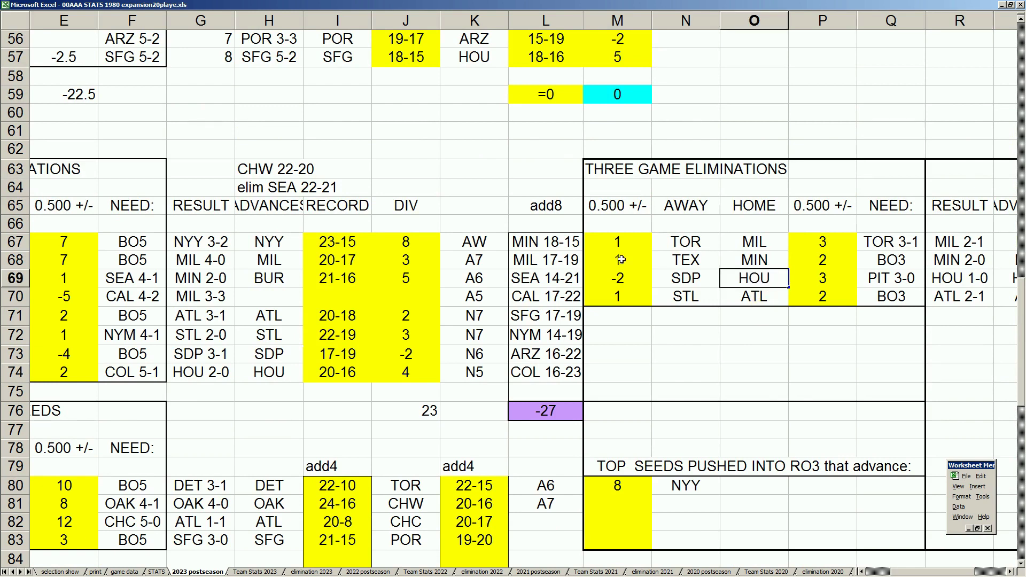
left_click(754, 298)
left_click(691, 298)
left_click(686, 279)
left_click(754, 279)
left_click(827, 279)
type("4")
key("Return")
Set STL as the last matchup's home team, then check the SDP and CAL .500 values
key("Left")
type("S")
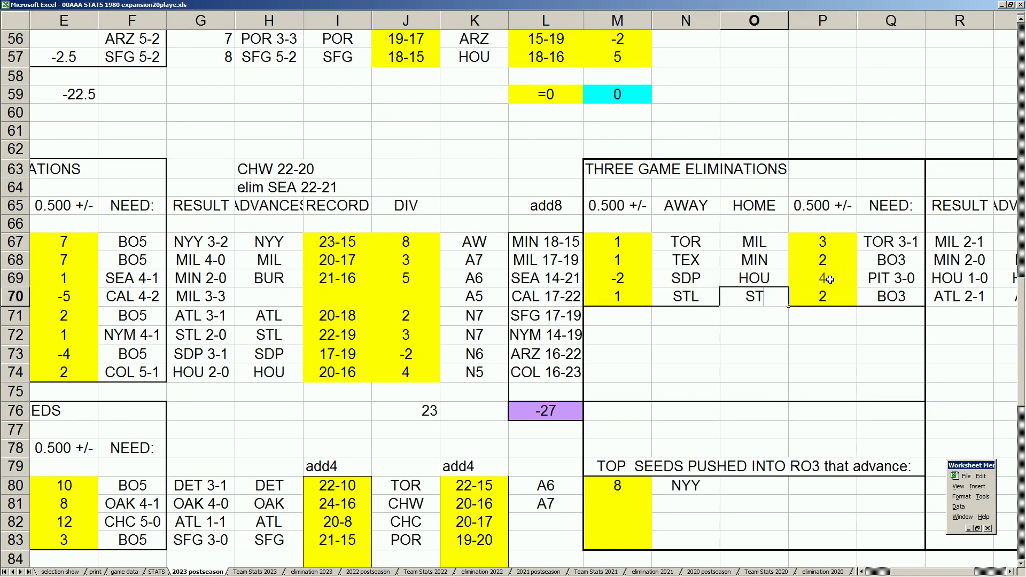
key("Tab")
type("3")
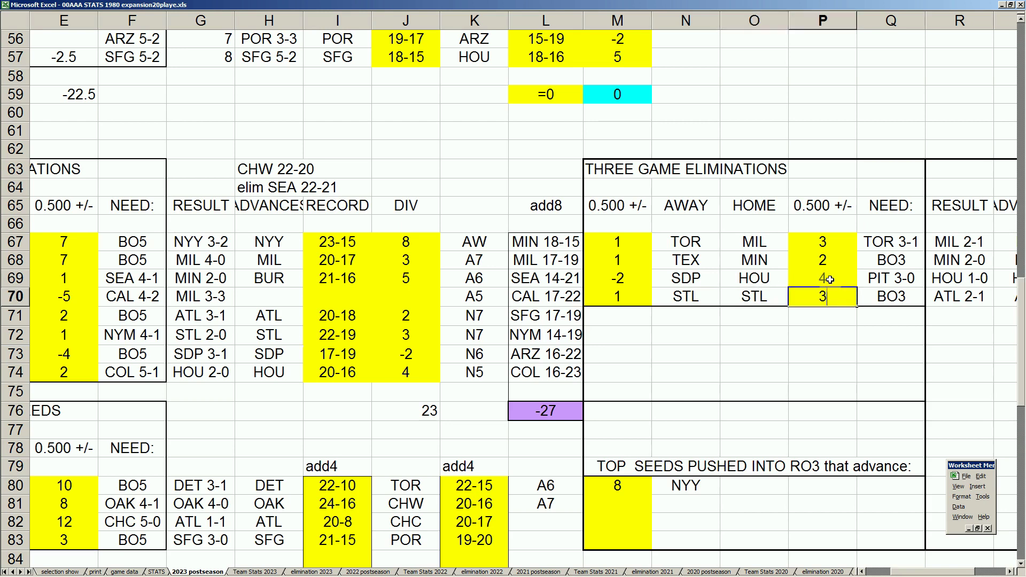
key("Left")
key("Left")
key("Left")
key("Up")
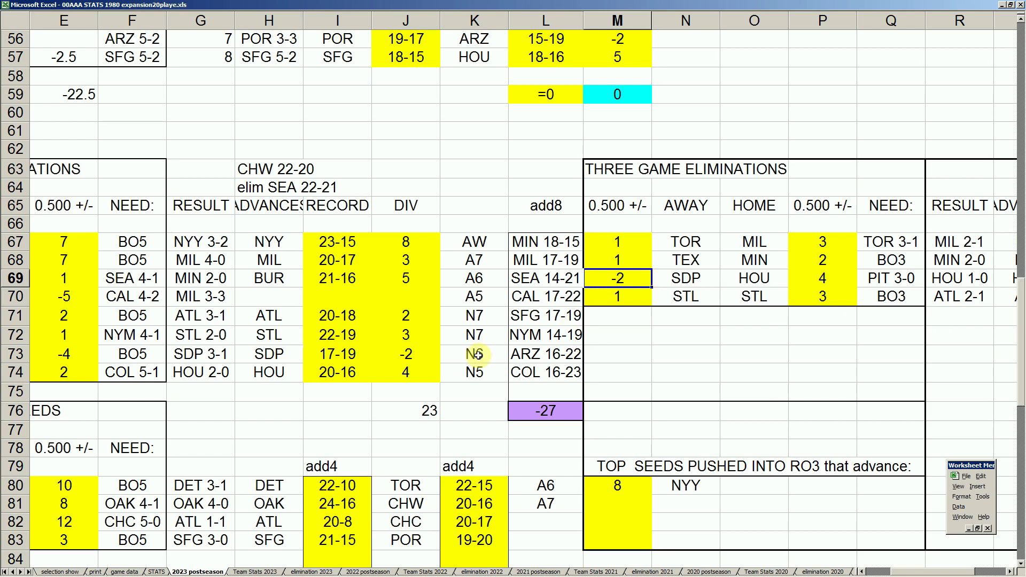
left_click(94, 303)
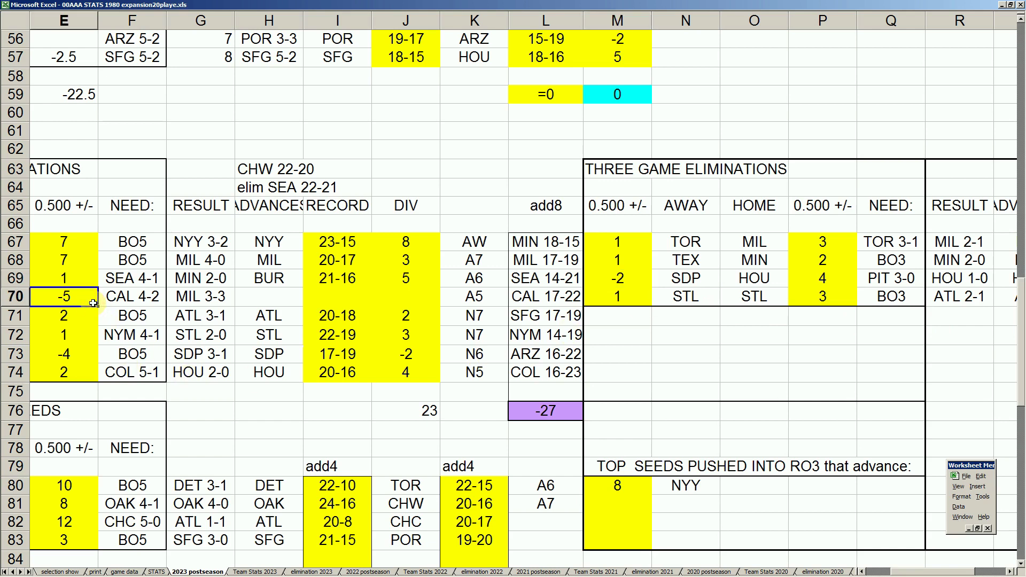
Move through the five-game PIT versus PHI row and back to the three-game table
key("Left")
key("Left")
key("Left")
key("Down")
key("Right")
key("Right")
key("Right")
key("Right")
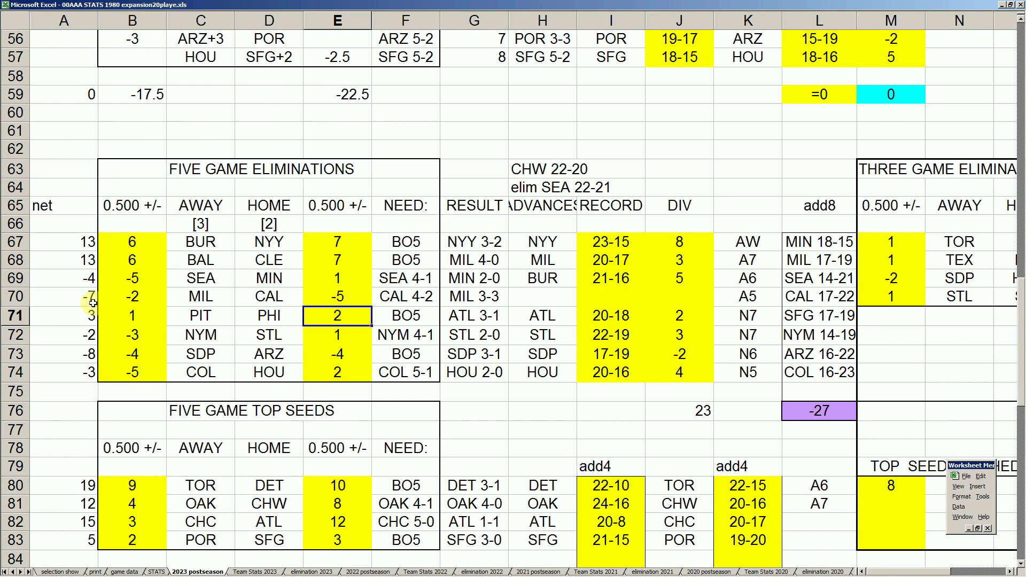
key("Right")
key("Right")
key("Right")
key("Right")
key("Right")
key("Right")
key("Right")
key("Right")
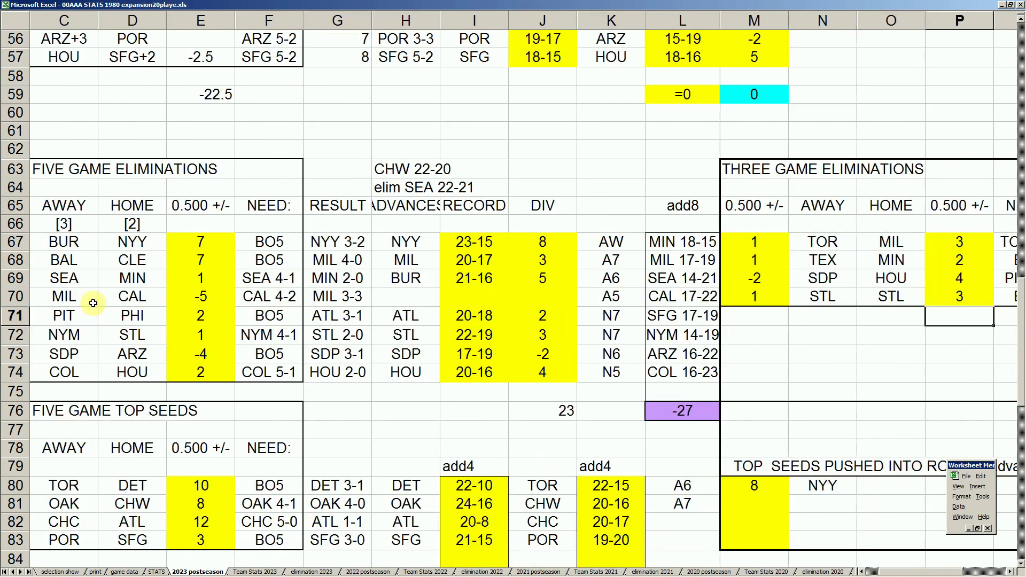
key("Right")
key("Right")
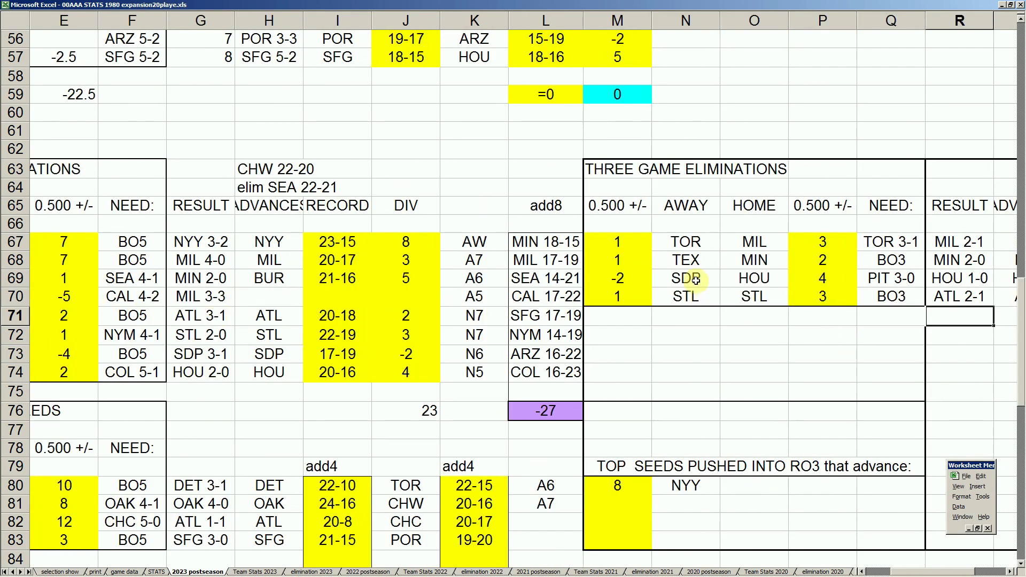
Recheck the SDP and STL away entries and SDP's .500 value of -2
left_click(687, 278)
left_click(696, 295)
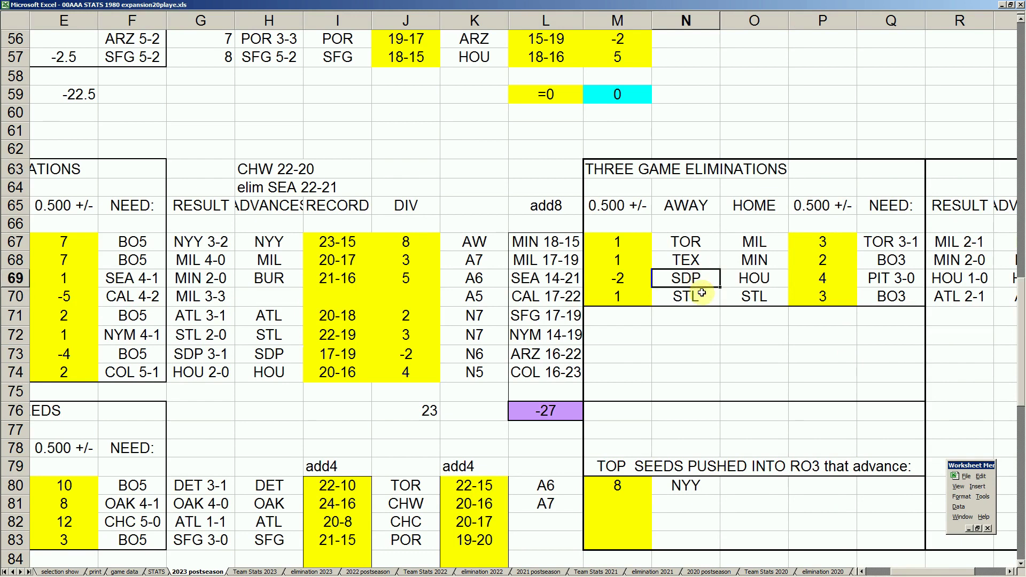
left_click(698, 295)
left_click(703, 279)
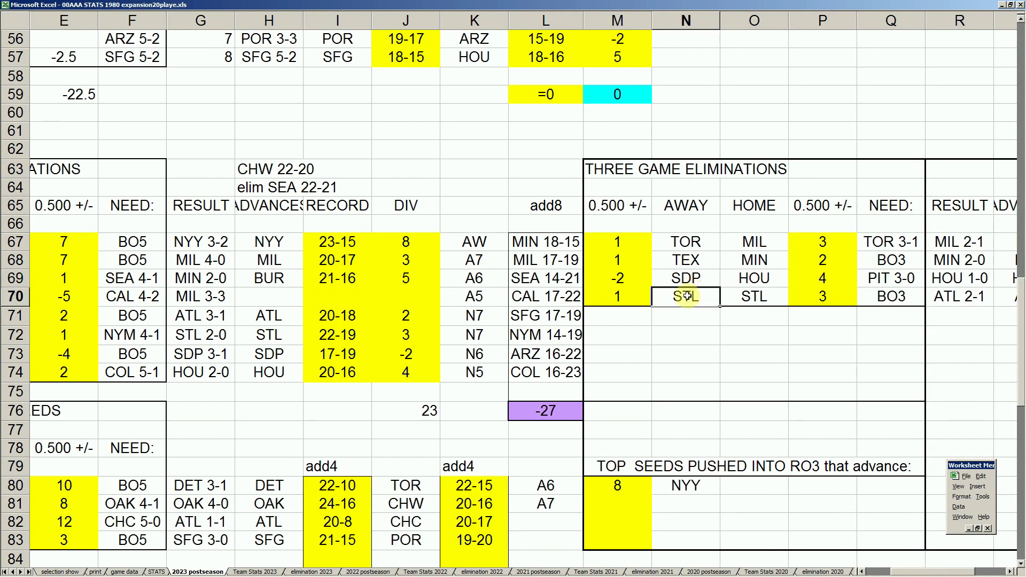
left_click(628, 280)
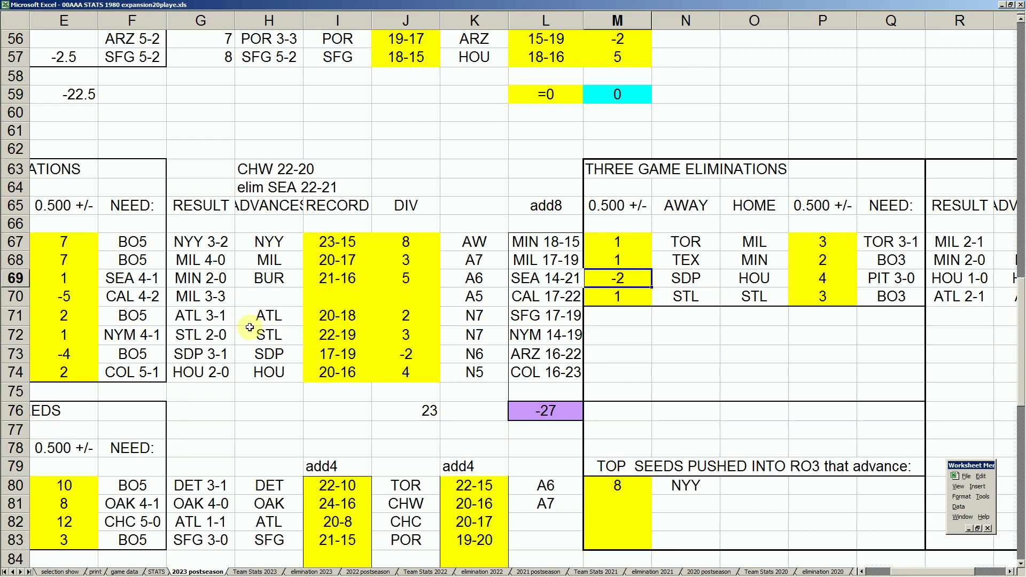
left_click(140, 299)
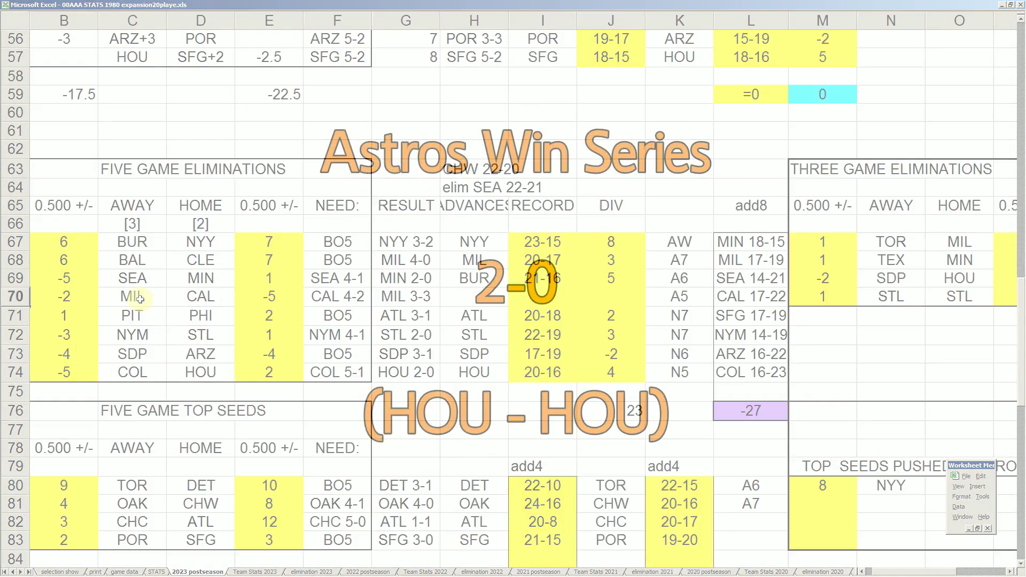